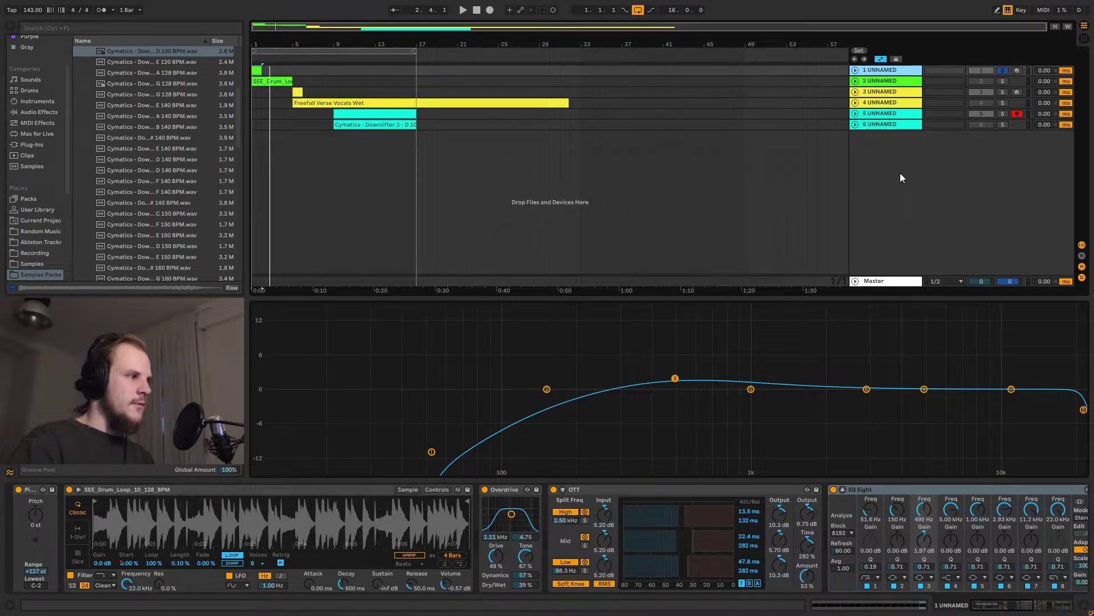
Step: Solo track 2, unfold it and play the SEE_Drum_Loop_10_128_BPM clip
click(1005, 84)
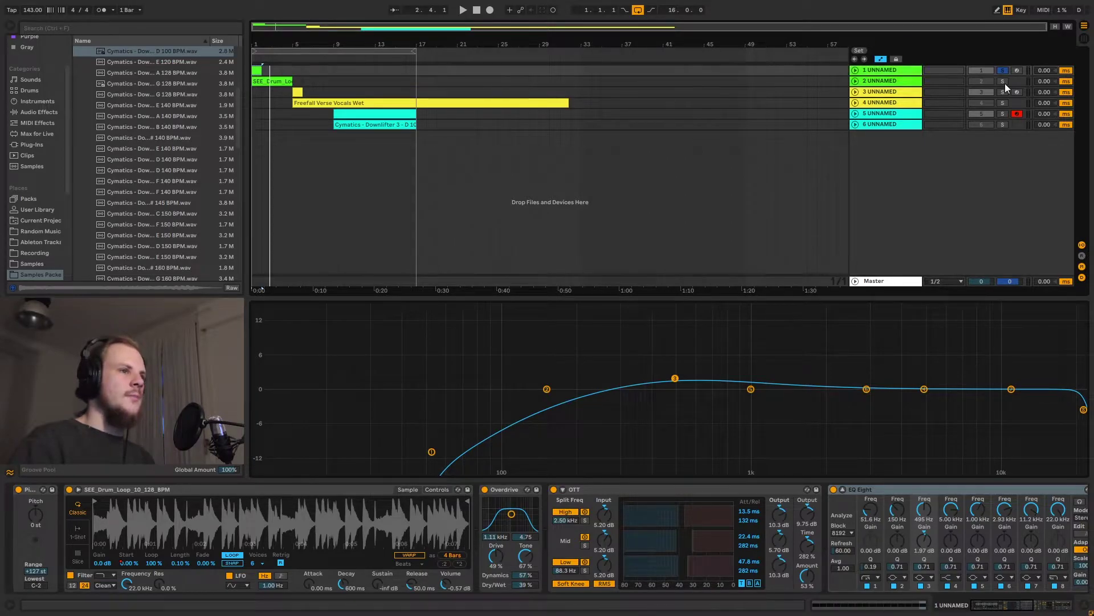
click(855, 81)
click(268, 92)
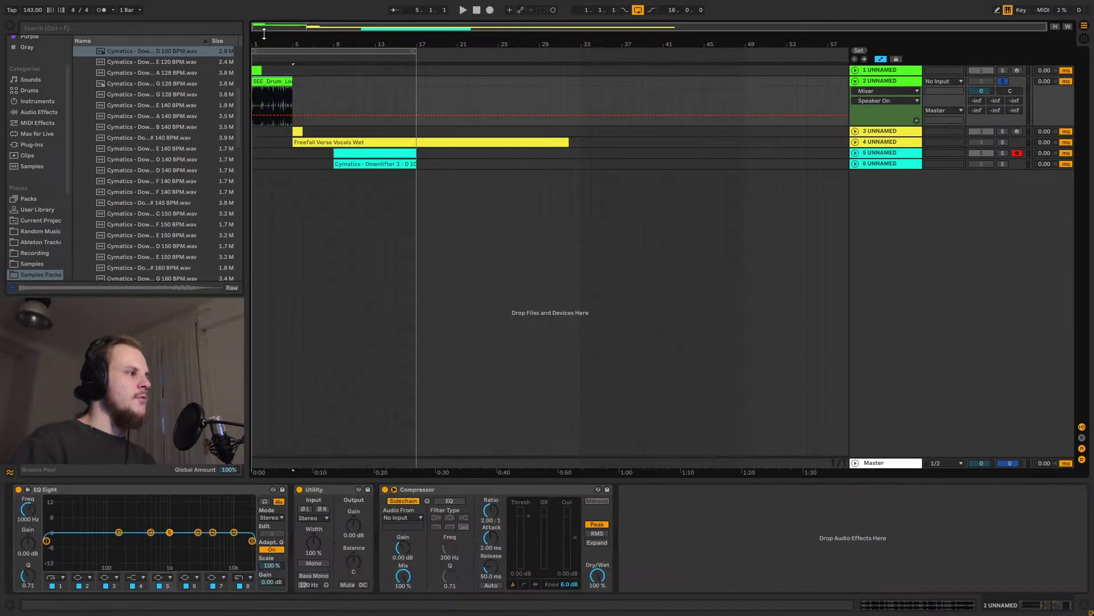
key(space)
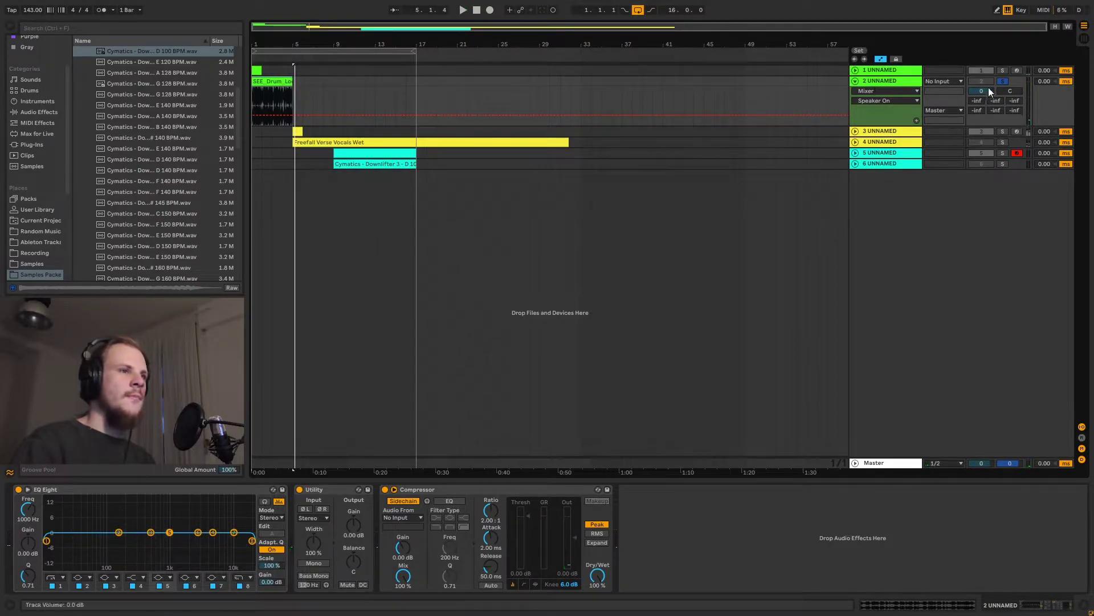
Step: Switch the solo from track 2 to track 1 and play the arrangement from bar 1
click(1004, 81)
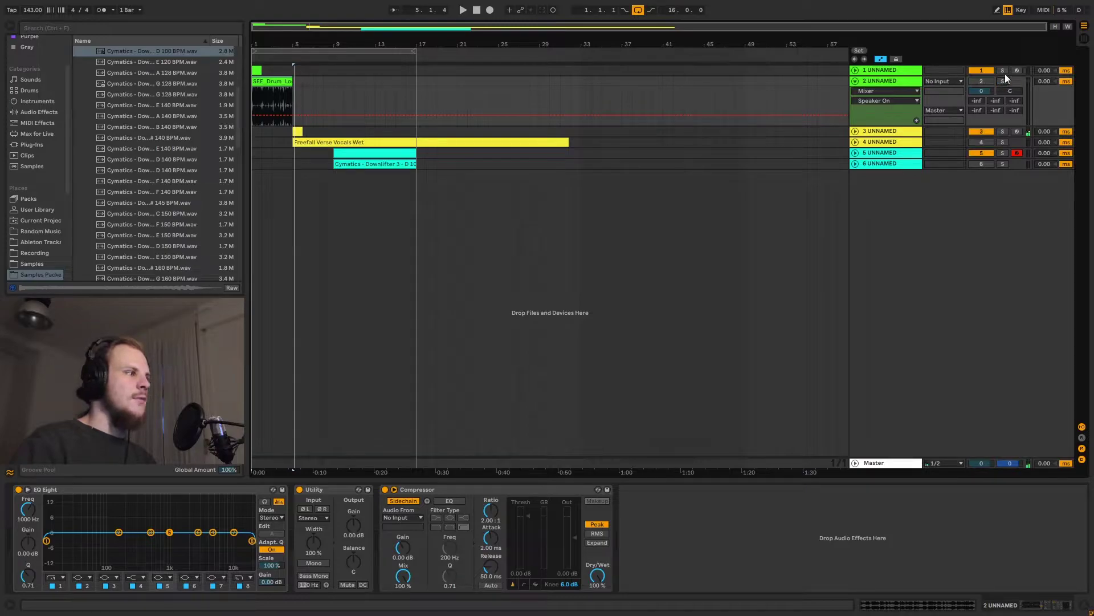
click(1003, 70)
click(253, 67)
key(space)
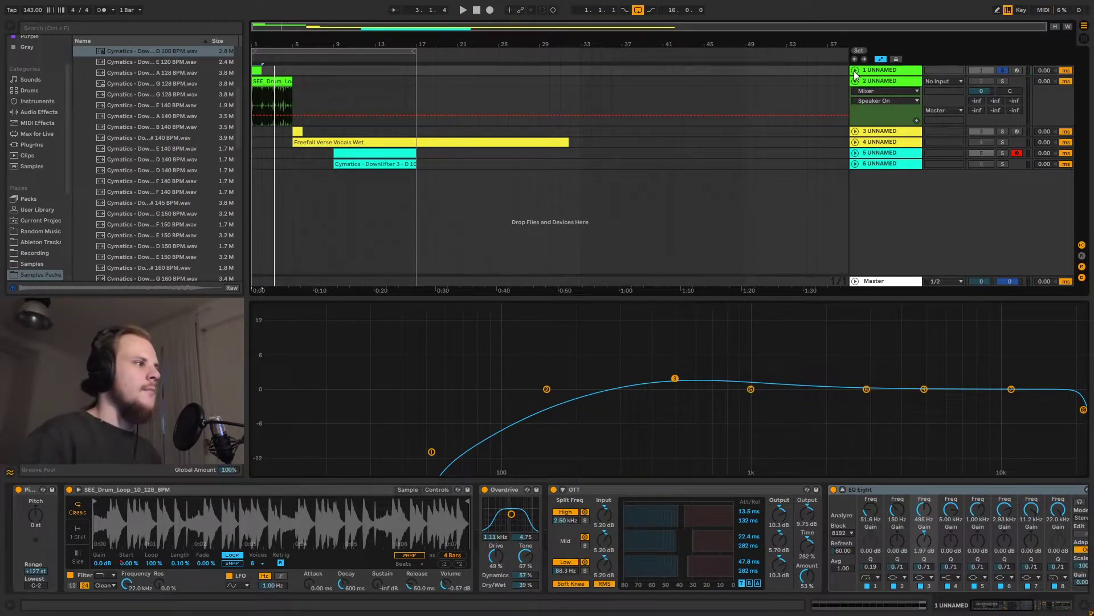
Step: Unfold track 1 and display the Sample Start automation of its SEE Drum Loop sampler over the first bar
click(855, 70)
click(912, 81)
click(875, 105)
click(872, 90)
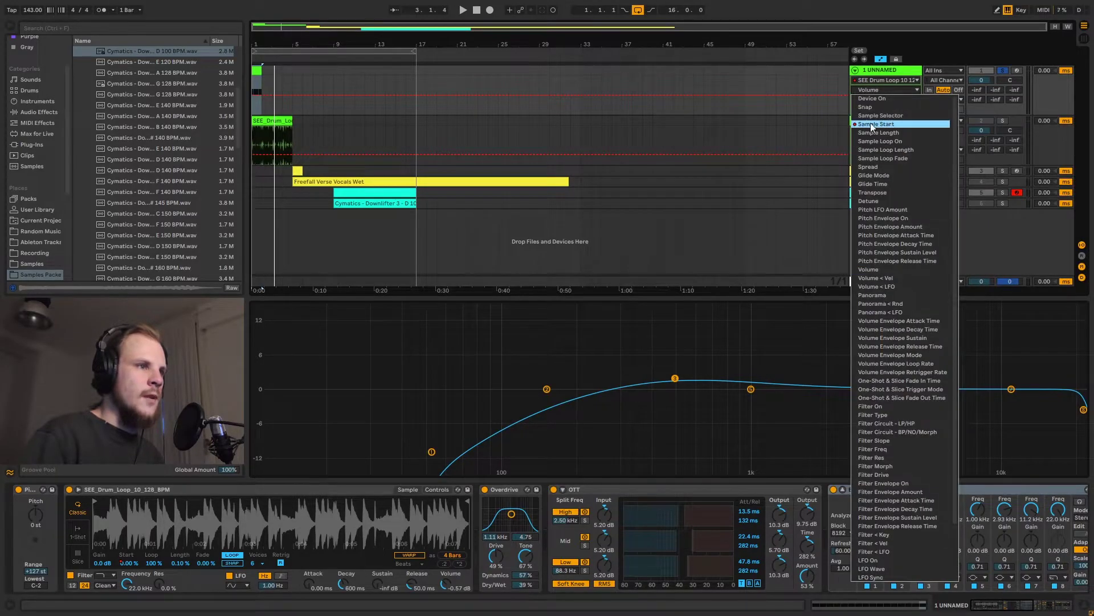
click(878, 124)
drag(262, 43, 330, 94)
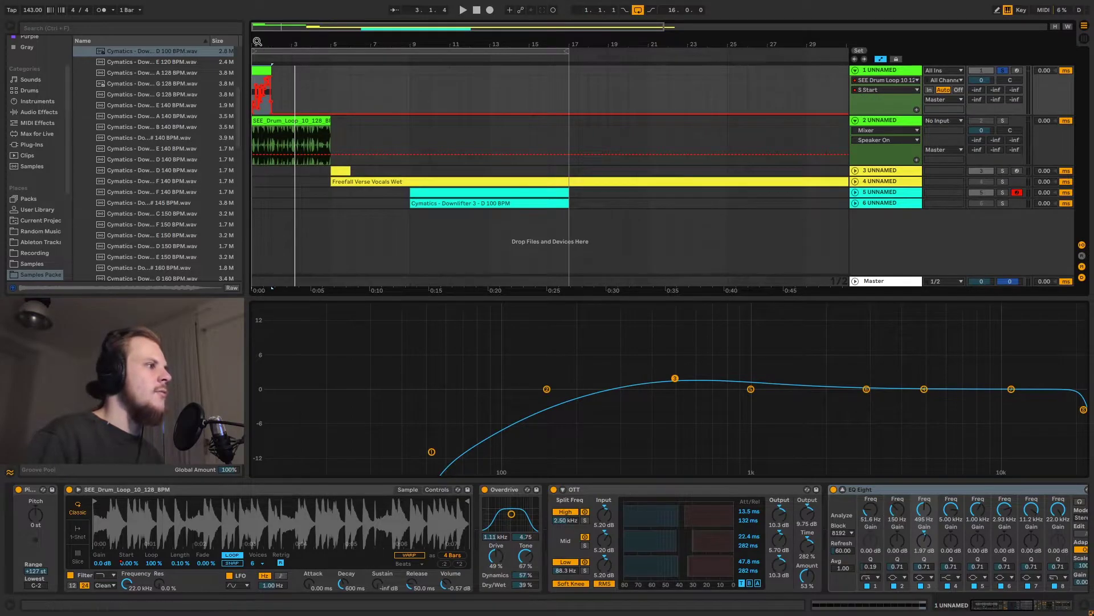
drag(281, 44, 281, 191)
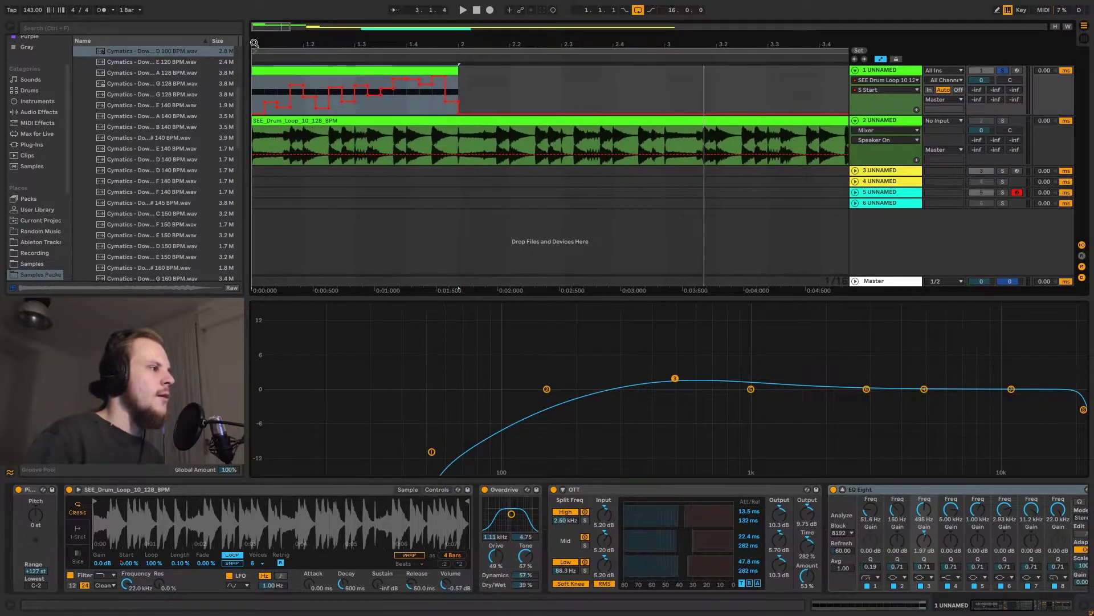
click(252, 87)
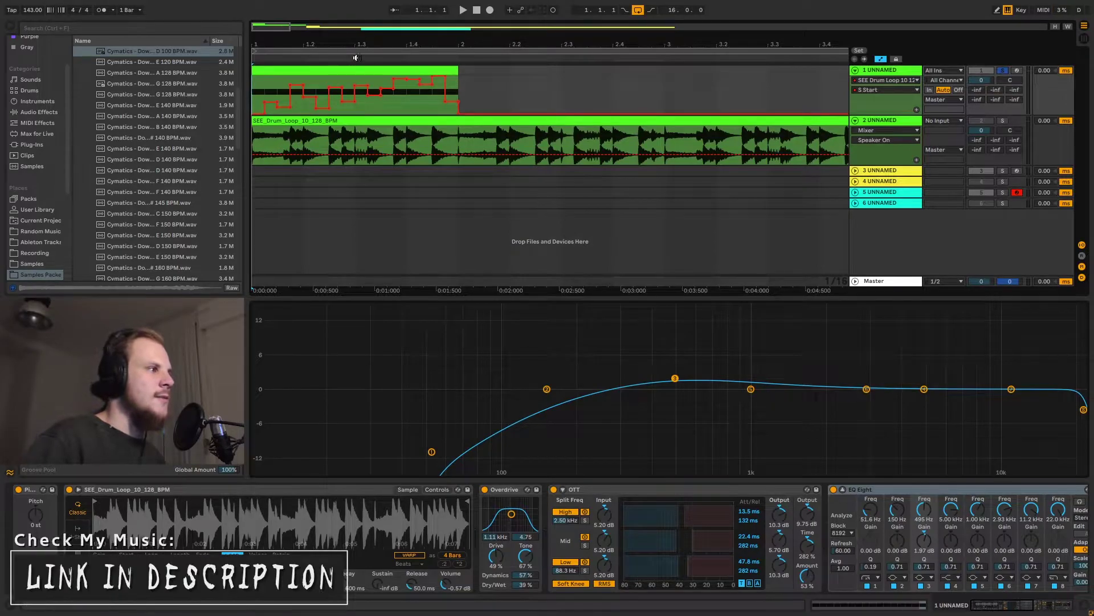
Step: Split eight 1/4096-note slices off the beginning of the drum loop clip on track 2
drag(357, 58, 315, 45)
click(283, 121)
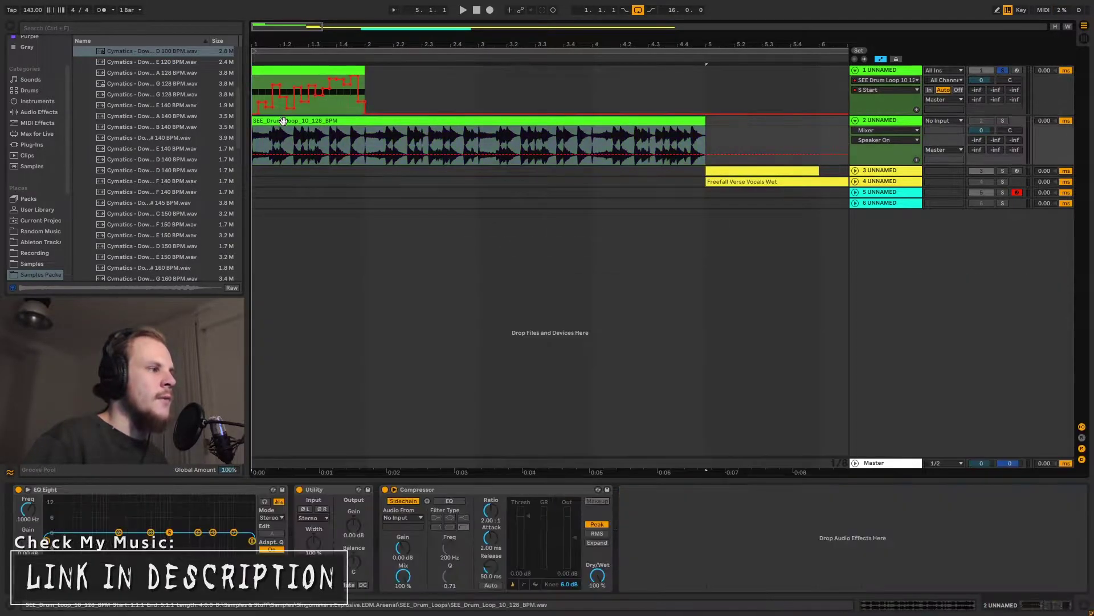
drag(268, 44, 269, 86)
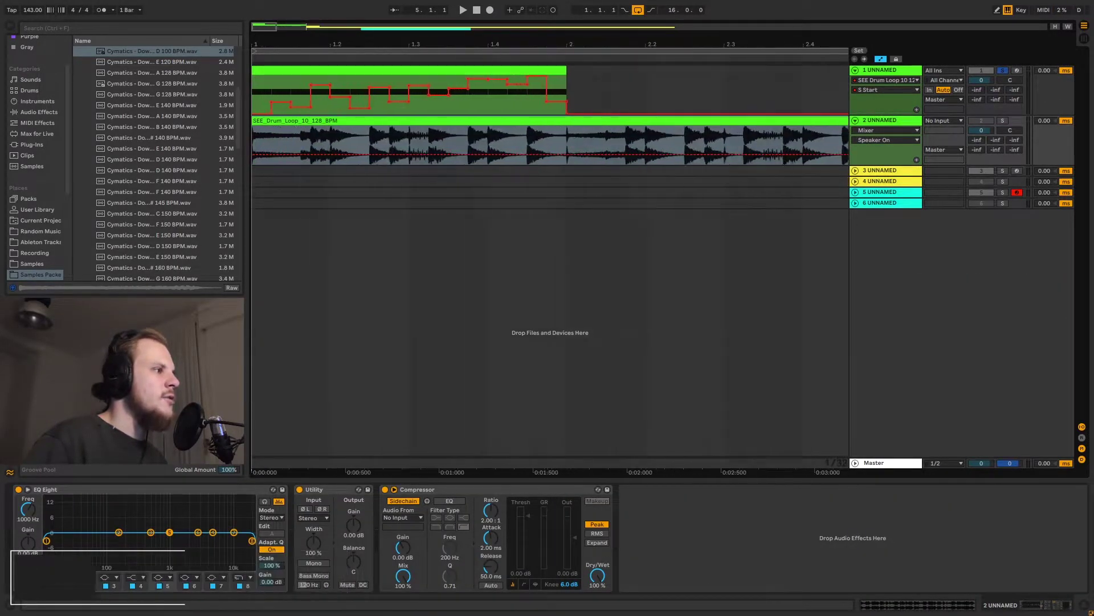
key(plus)
key(plus)
key(plus)
key(plus)
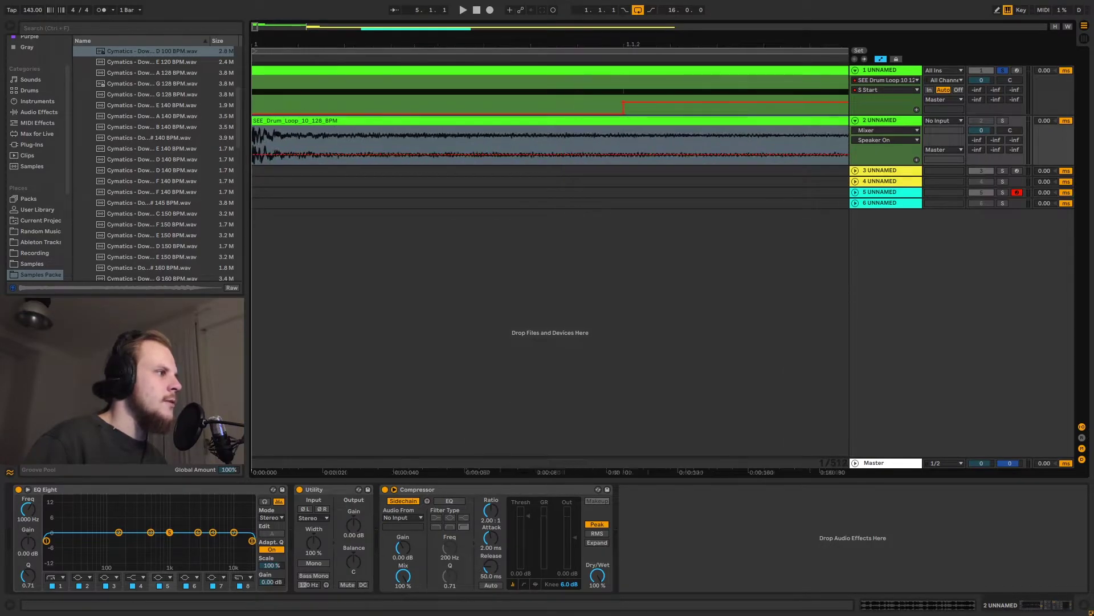
key(plus)
key(plus)
key(plus)
click(272, 141)
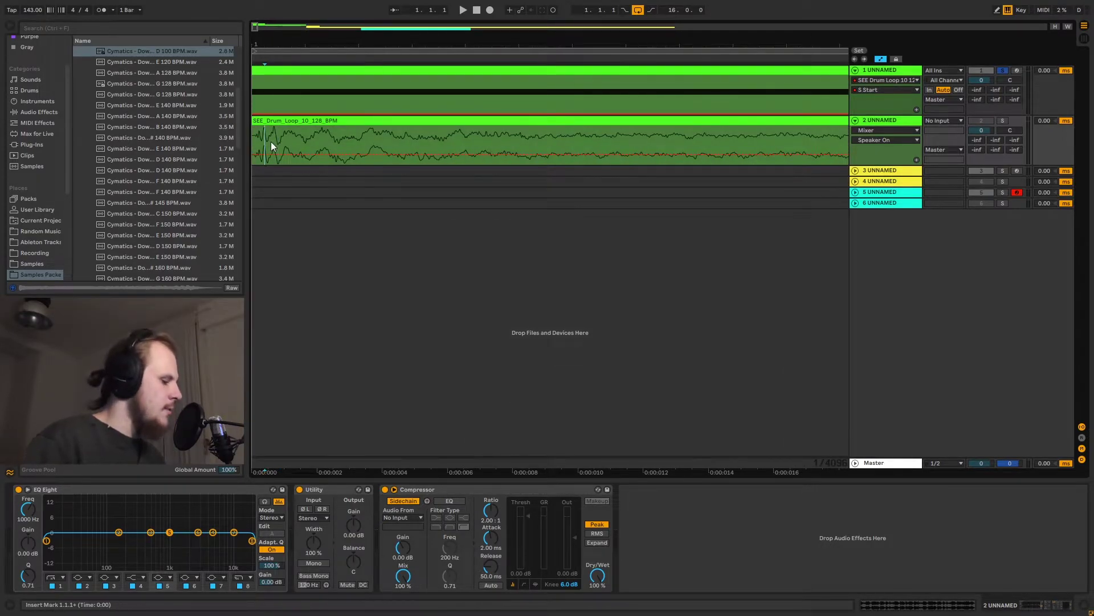
key(ctrl+e)
key(Right)
key(ctrl+e)
key(Right)
key(ctrl+e)
key(Right)
key(ctrl+e)
key(Right)
key(ctrl+e)
key(Right)
key(ctrl+e)
key(Right)
key(ctrl+e)
key(Right)
key(ctrl+e)
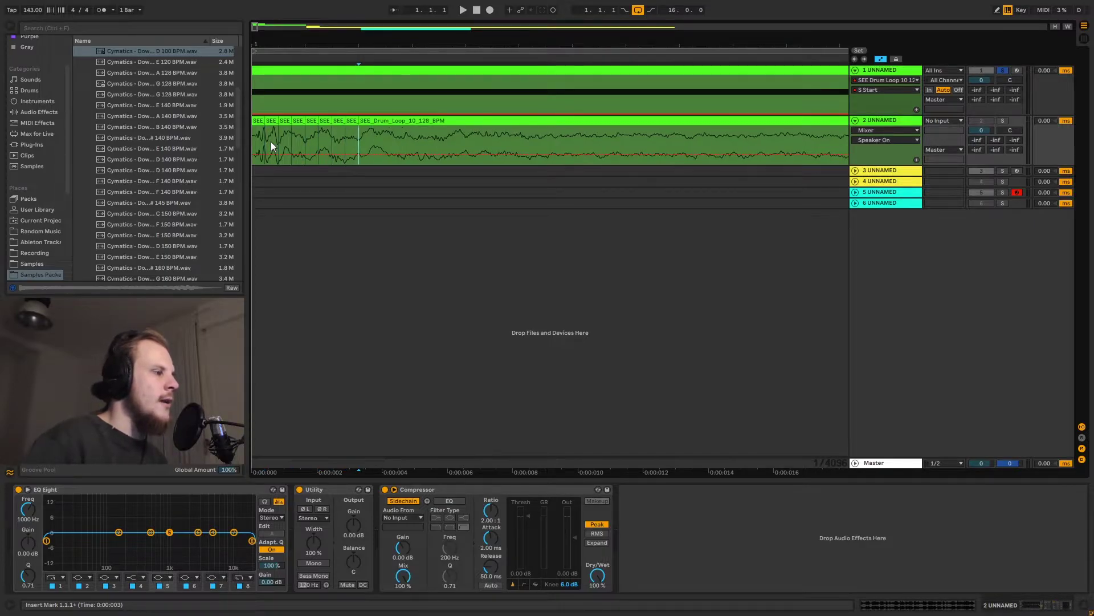
Step: Select individual slices at the start of the drum loop clip to examine how short each one is
click(274, 121)
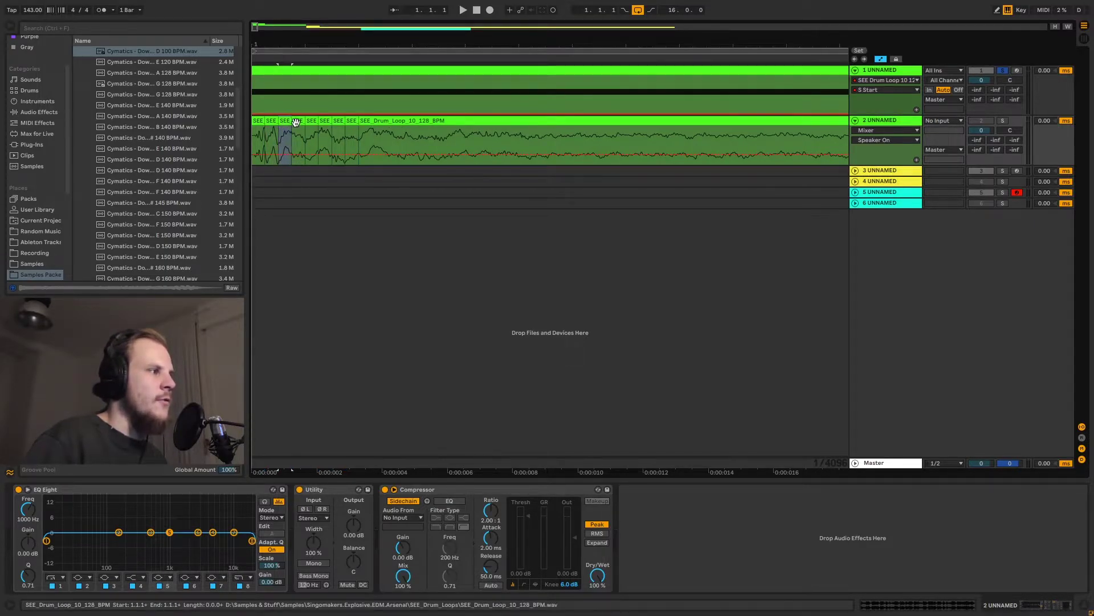
click(296, 122)
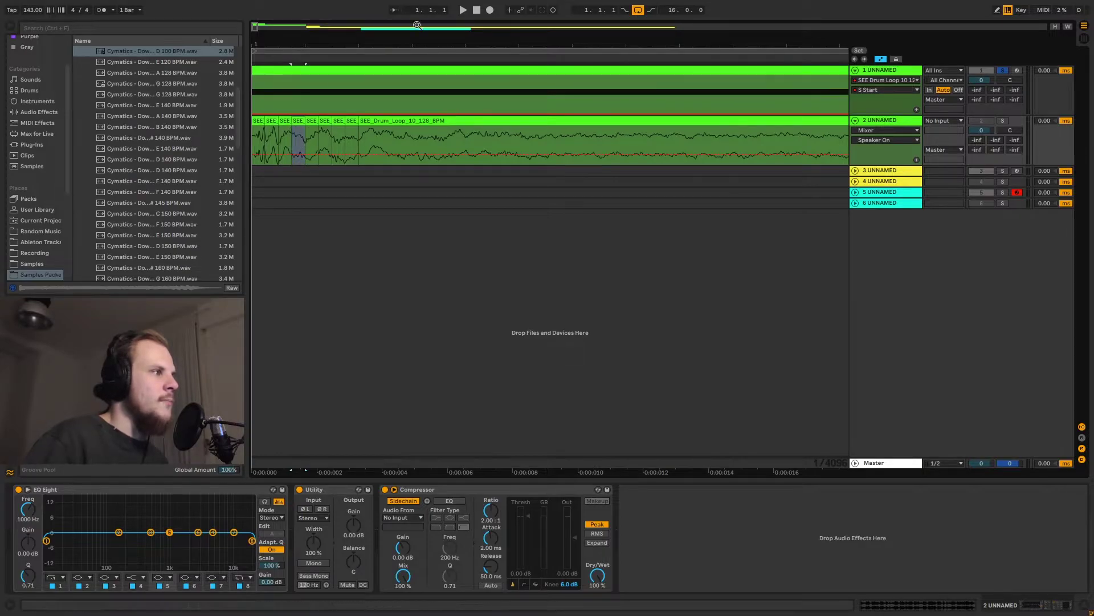
drag(369, 37, 369, 22)
click(283, 121)
click(288, 131)
click(283, 121)
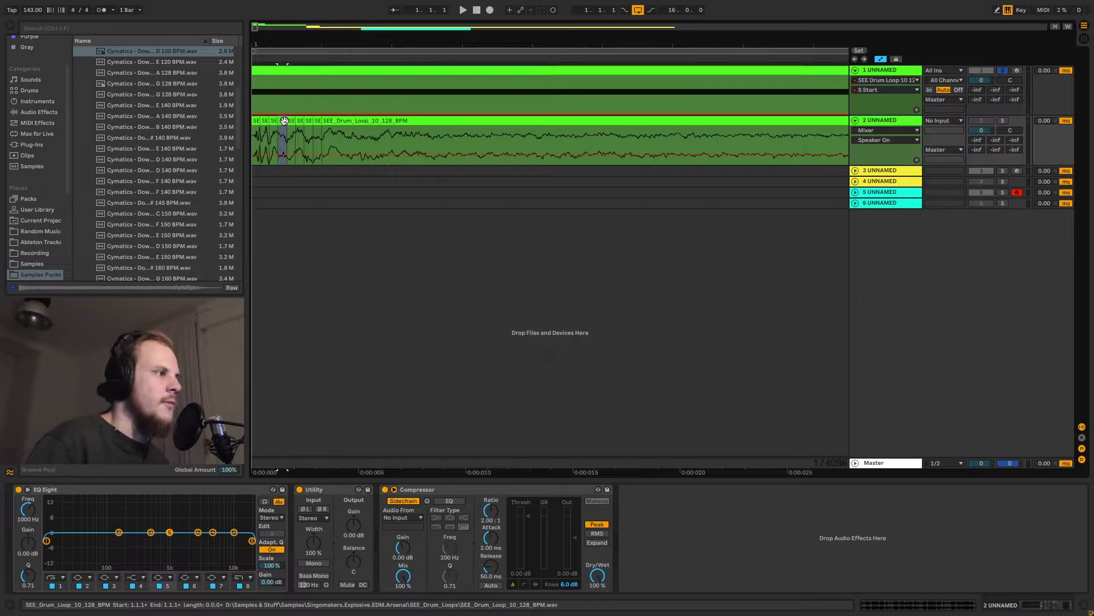
click(264, 140)
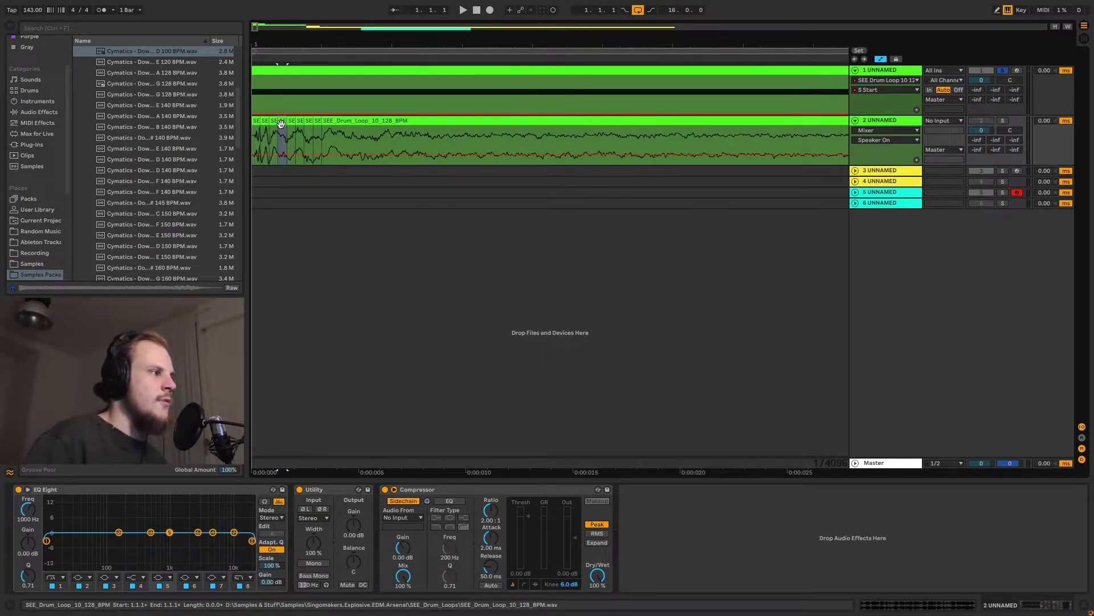
drag(293, 42, 271, 15)
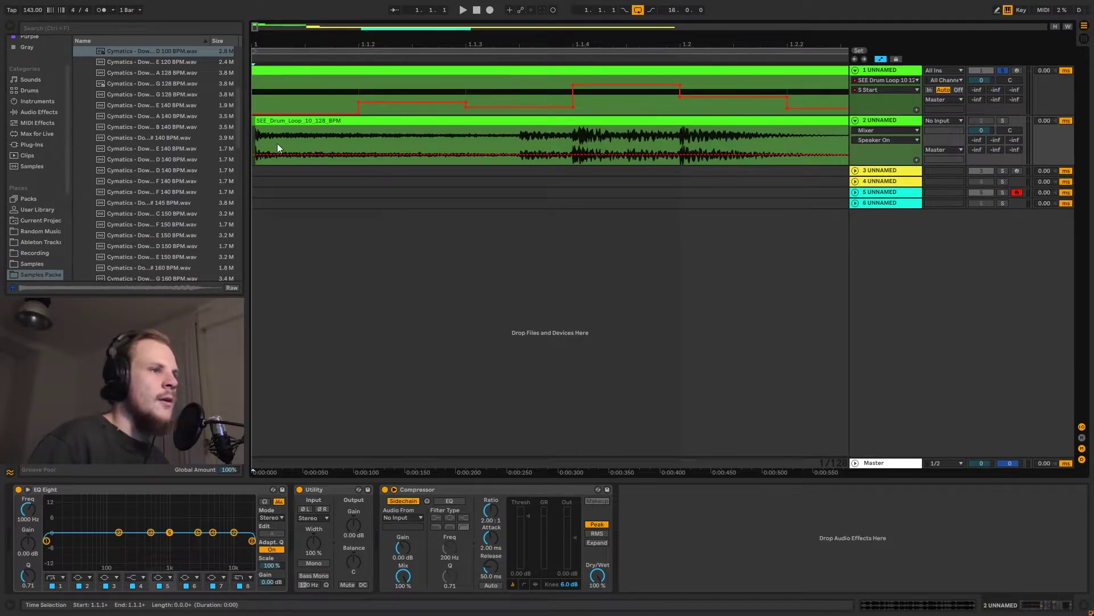
Step: Select the first Sample Start automation segment on track 1, from bar 1 to 1.1.2, for close inspection
click(879, 70)
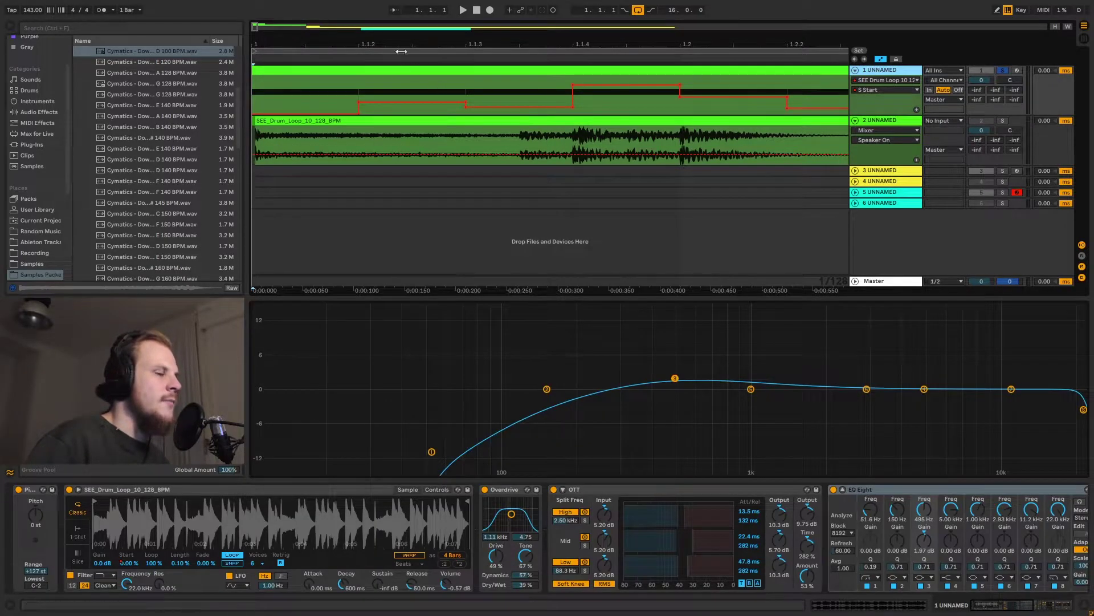
mouse_move(403, 46)
mouse_down()
mouse_move(403, 21)
mouse_move(403, 40)
mouse_up()
click(310, 87)
drag(255, 88, 346, 90)
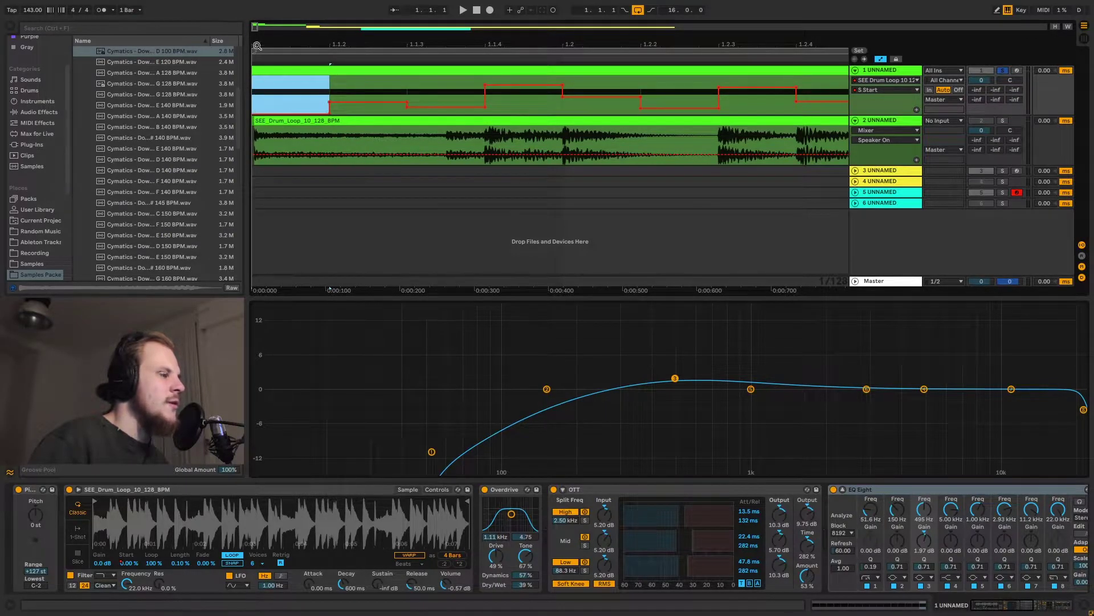
scroll(253, 117, up, 10)
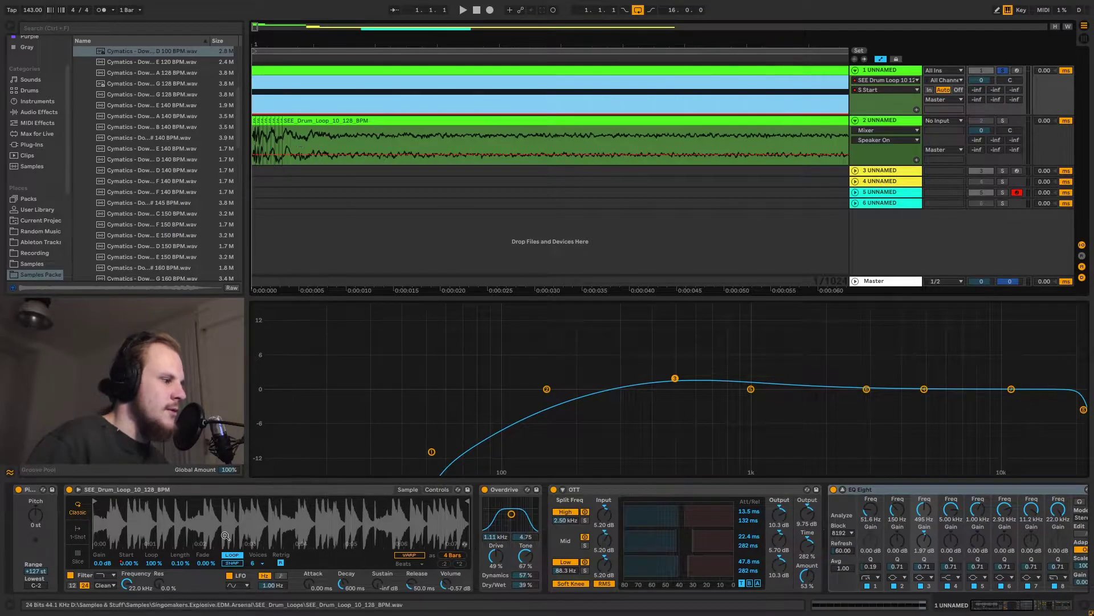
Step: Highlight a short stretch at the very beginning of the drum loop waveform in the sampler
click(129, 523)
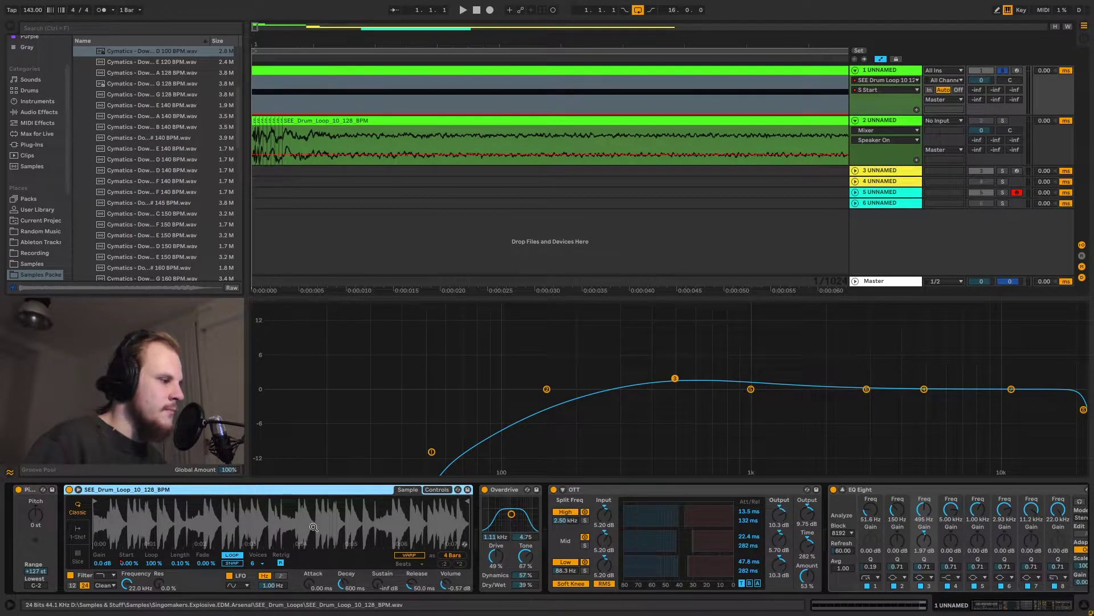
drag(141, 526, 141, 561)
drag(111, 517, 212, 547)
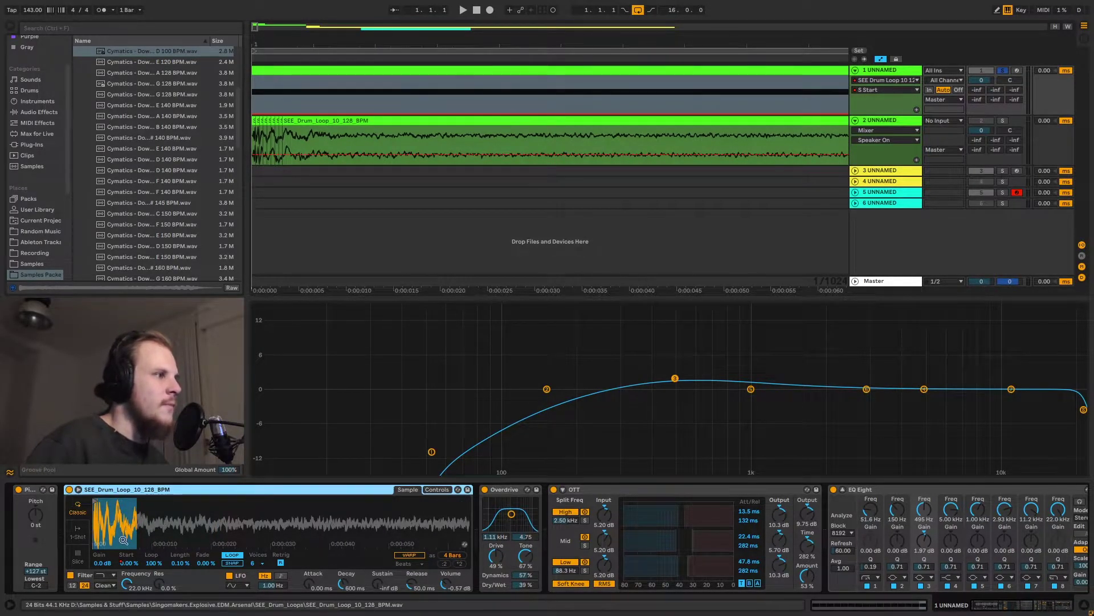
Step: Place the insert marker in the second automation segment and highlight a short stretch of the sampler waveform around its sample start point
drag(528, 35, 528, 5)
click(435, 86)
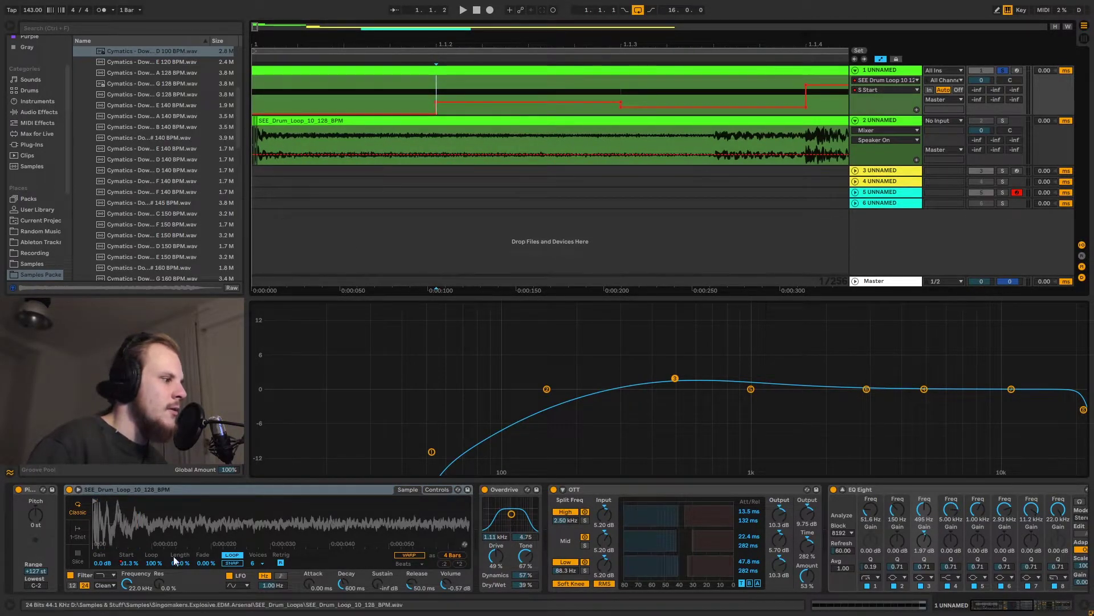
click(461, 73)
drag(147, 508, 126, 542)
scroll(240, 523, down, 6)
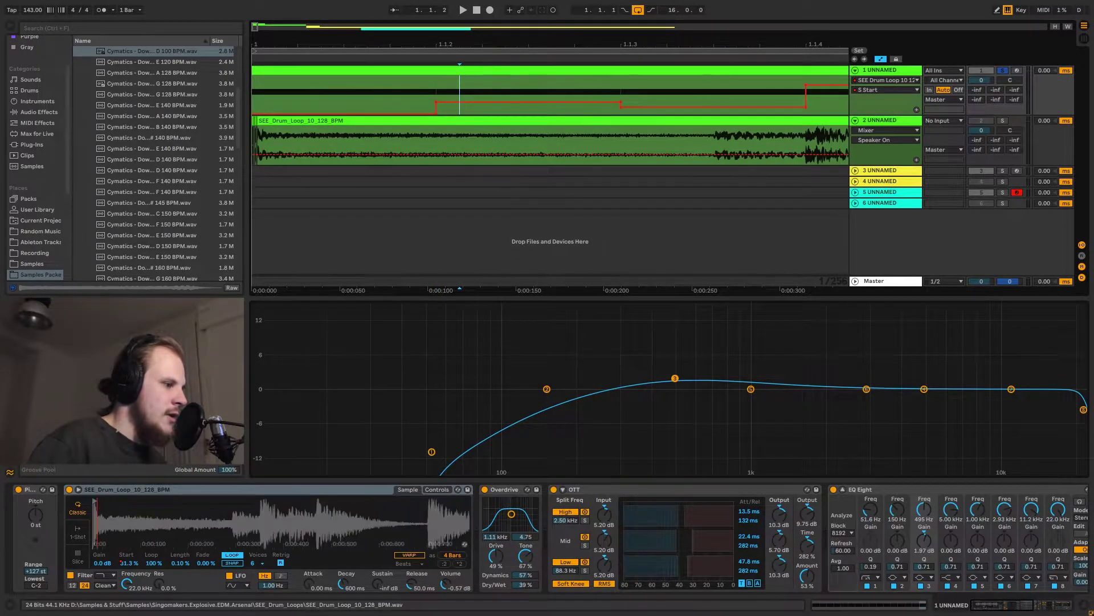
drag(230, 513, 268, 542)
scroll(242, 531, down, 1)
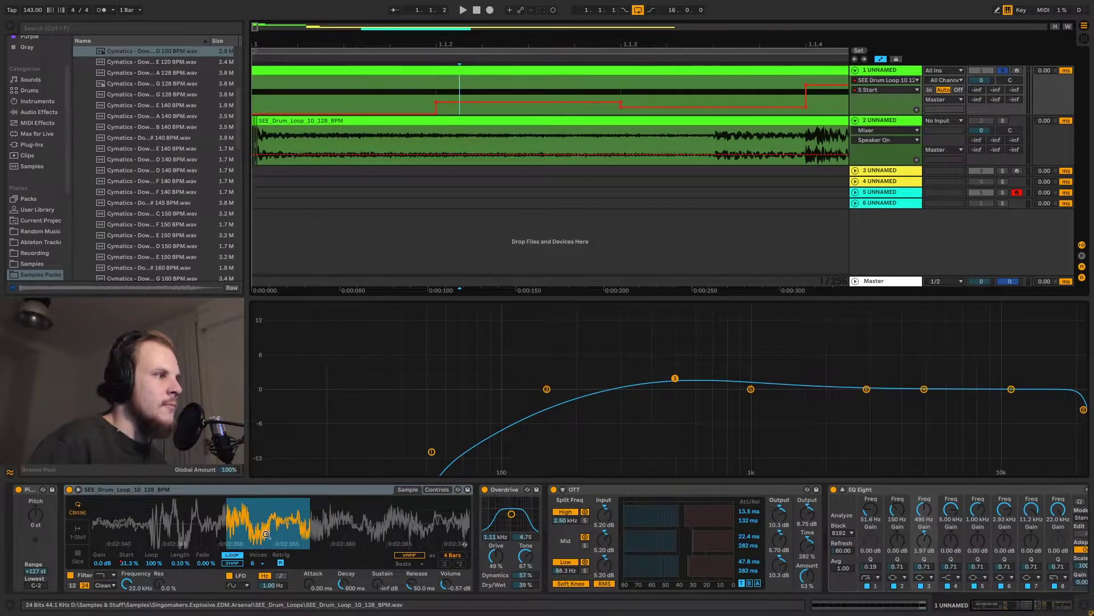
Step: Select the second Sample Start automation segment on track 1, from 1.1.2 to 1.1.3, and compare it with the sampler waveform
drag(332, 27, 332, 6)
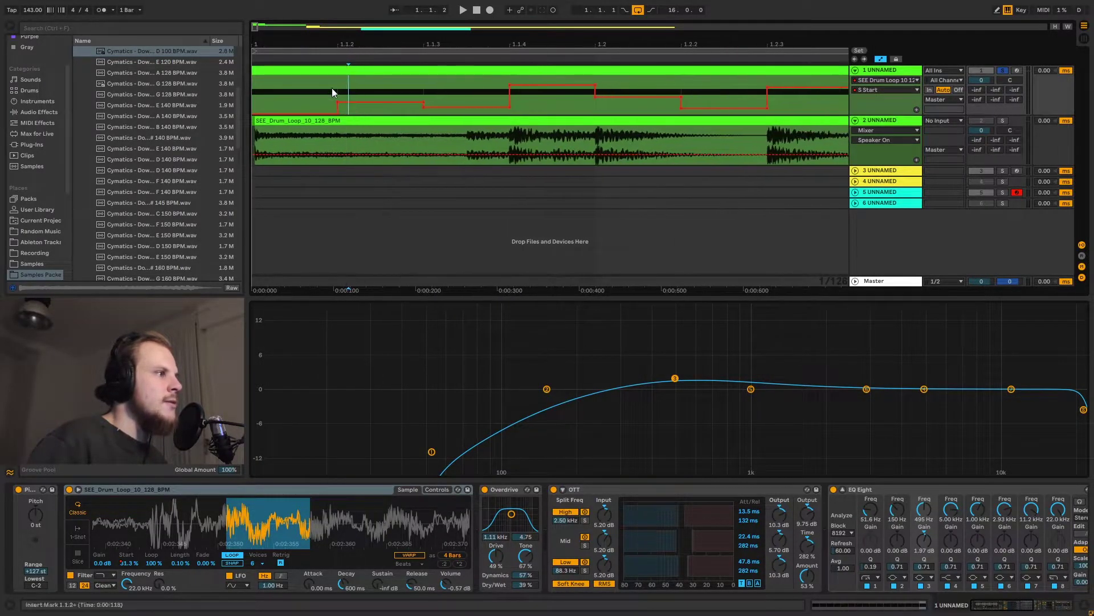
drag(337, 83, 421, 89)
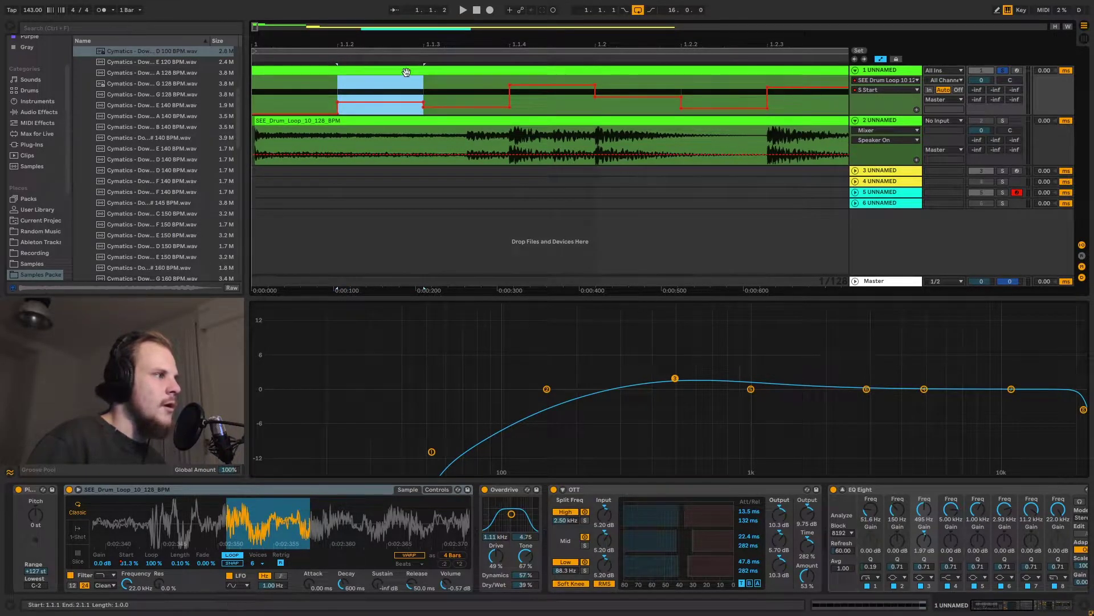
drag(423, 45, 423, 33)
key(minus)
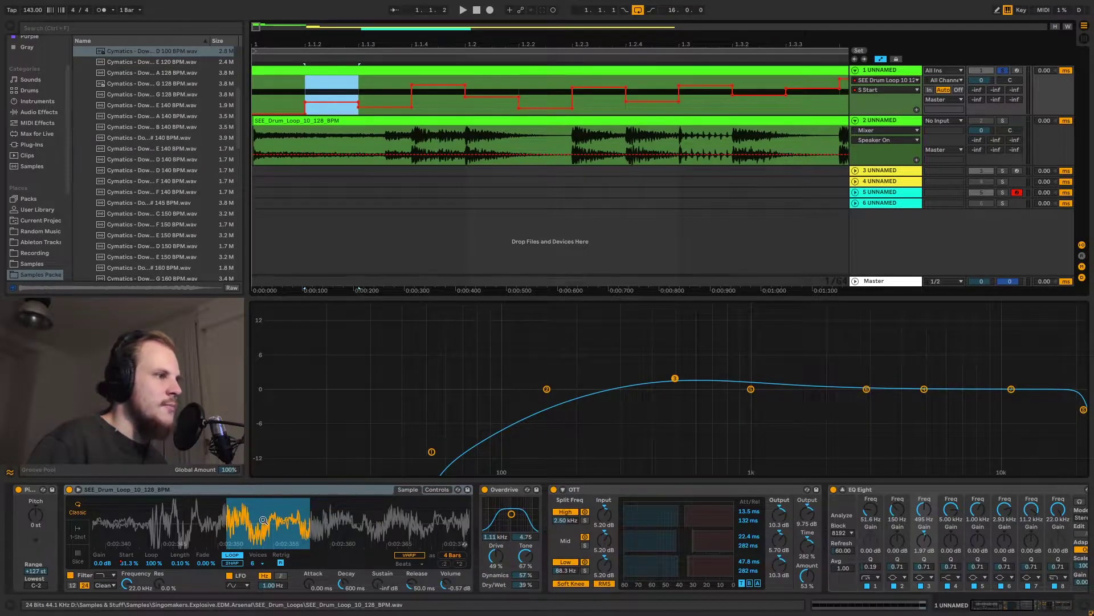
key(minus)
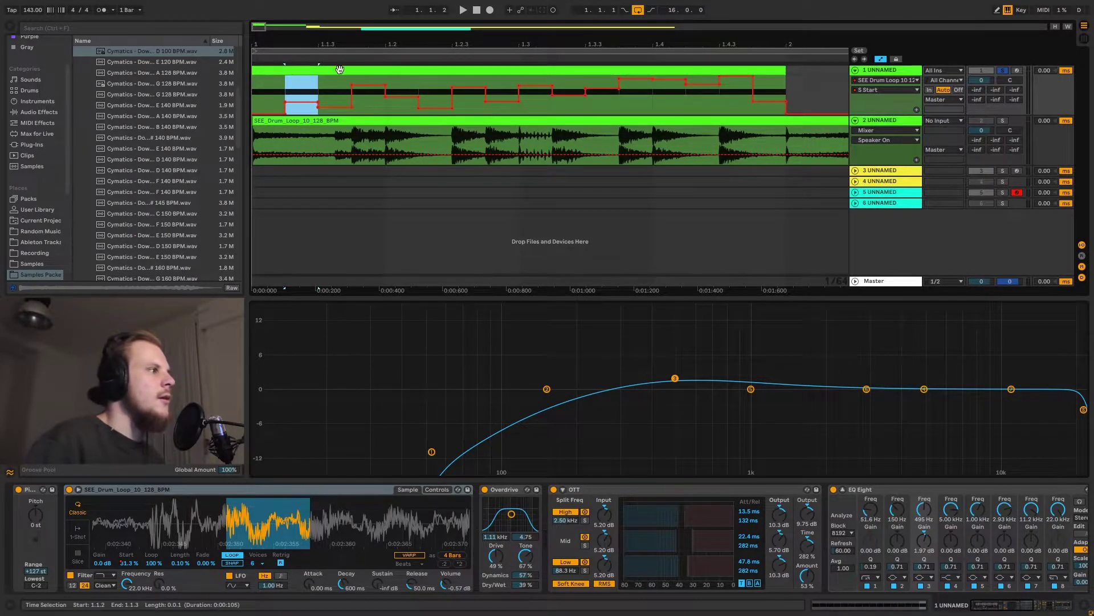
Step: Reshape the stepped Sample Start automation across track 1's first bar into sloping ramps between the steps
drag(300, 44, 301, 27)
drag(289, 102, 327, 113)
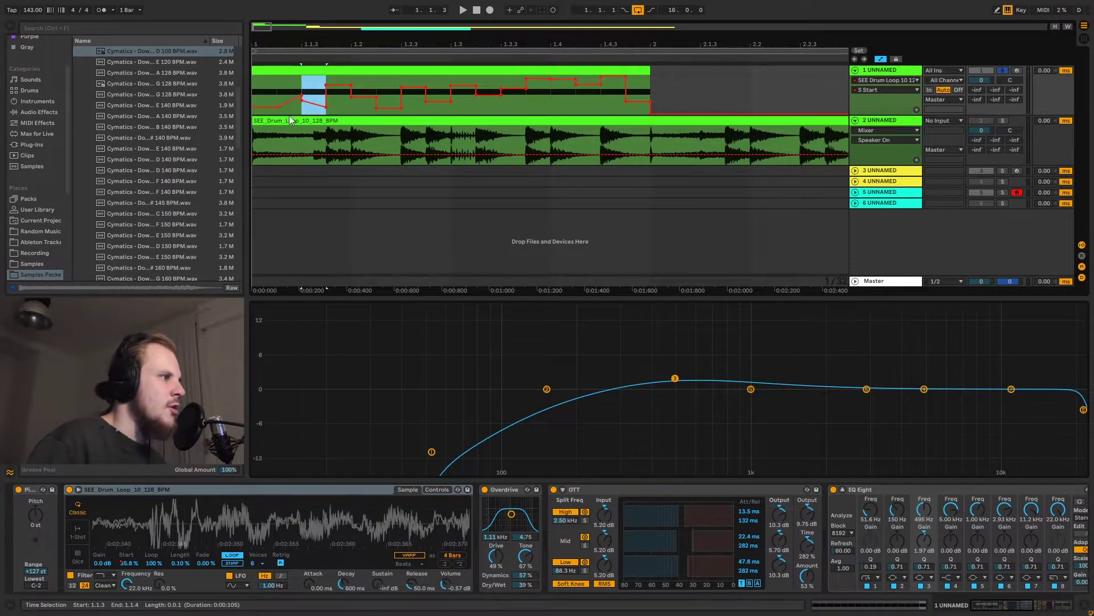
drag(253, 107, 254, 113)
mouse_move(327, 85)
mouse_down()
mouse_move(426, 109)
mouse_move(563, 82)
mouse_move(551, 89)
mouse_move(601, 92)
mouse_up()
Step: Select the one-bar clip on track 1 and play it with the sloped Sample Start automation
click(289, 69)
key(space)
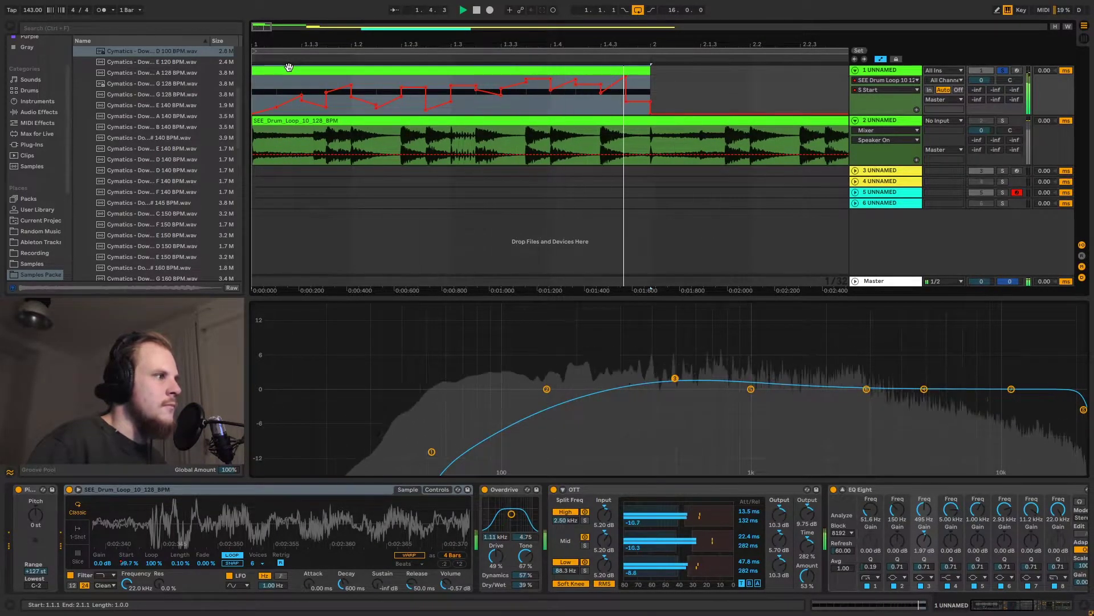
key(space)
drag(318, 44, 286, 41)
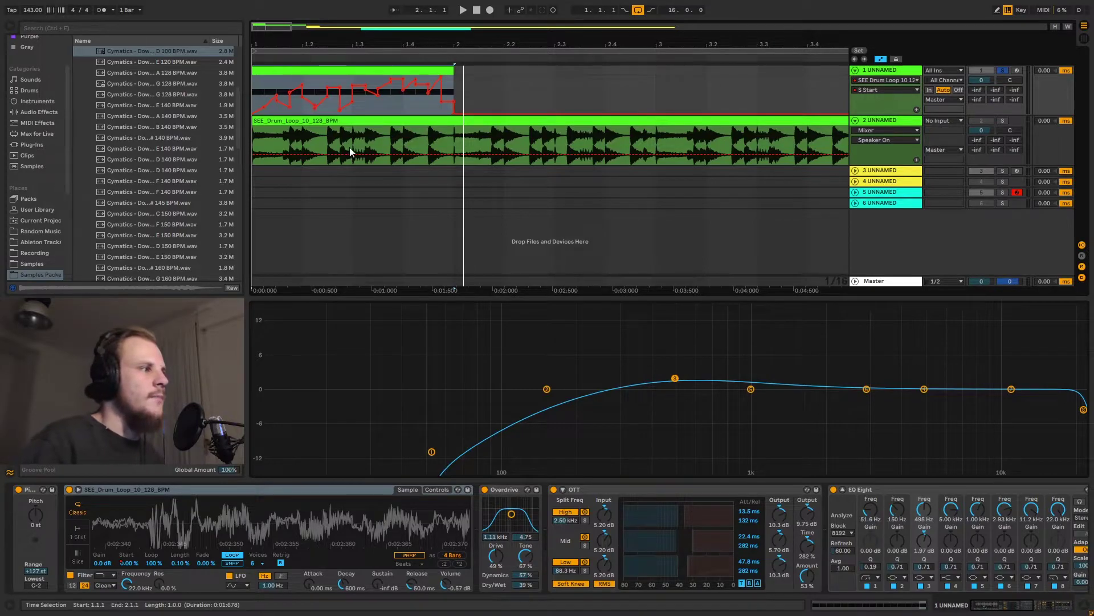
click(302, 106)
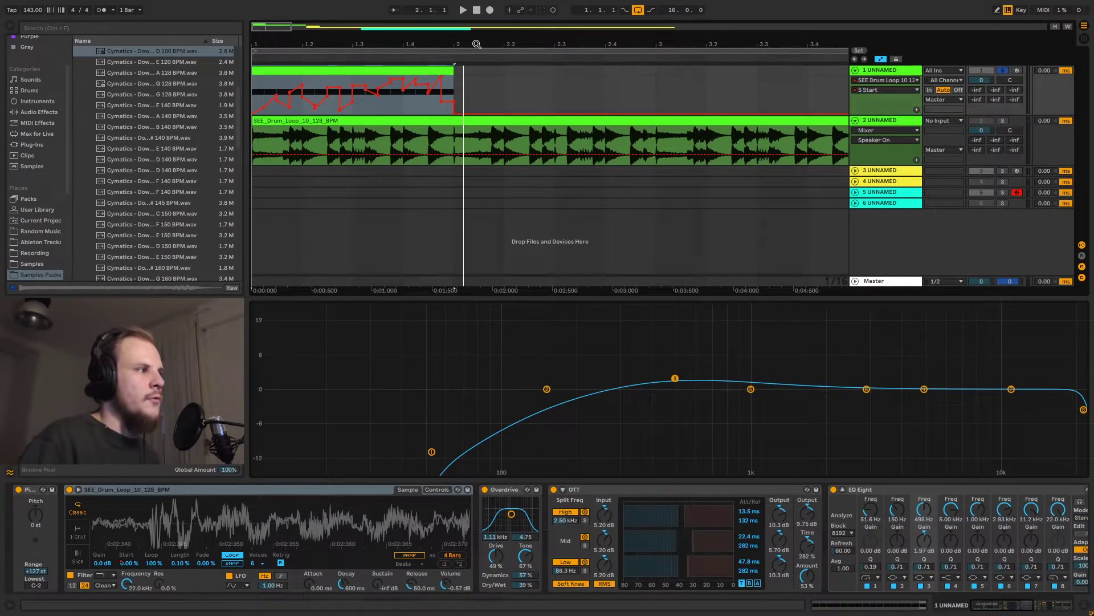
Step: Collapse tracks 1 and 2 and expand tracks 3 and 4 in the arrangement
drag(477, 43, 317, 44)
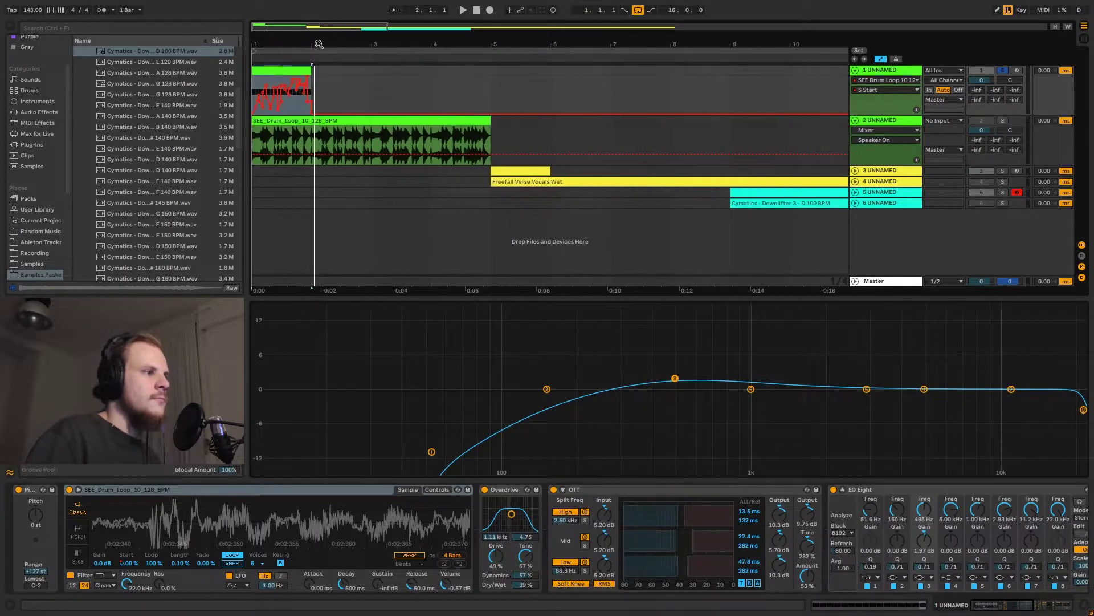
click(855, 70)
click(855, 81)
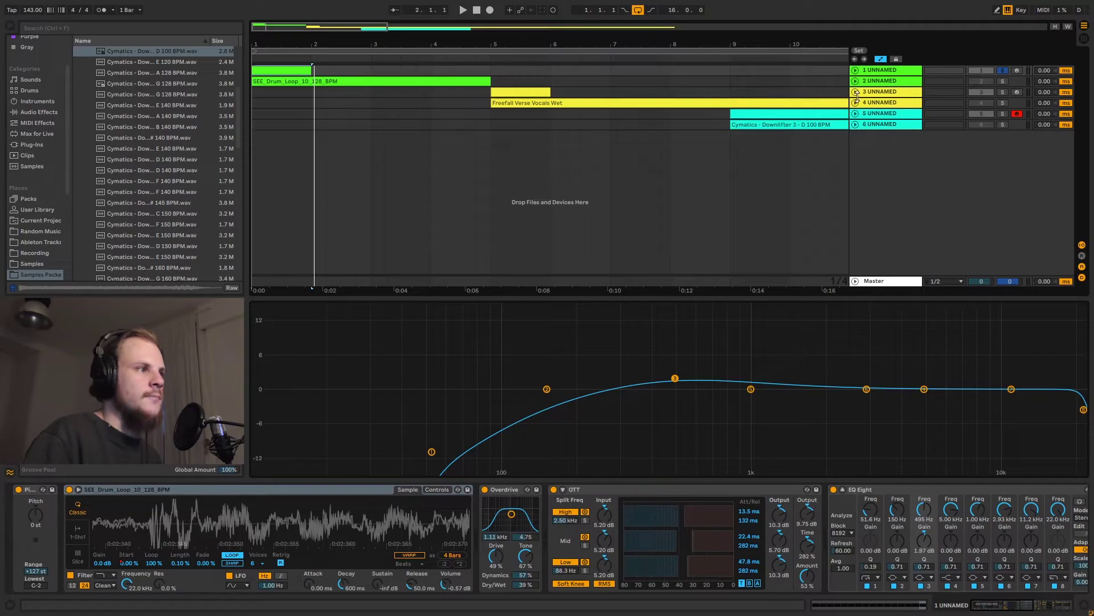
click(855, 92)
click(855, 142)
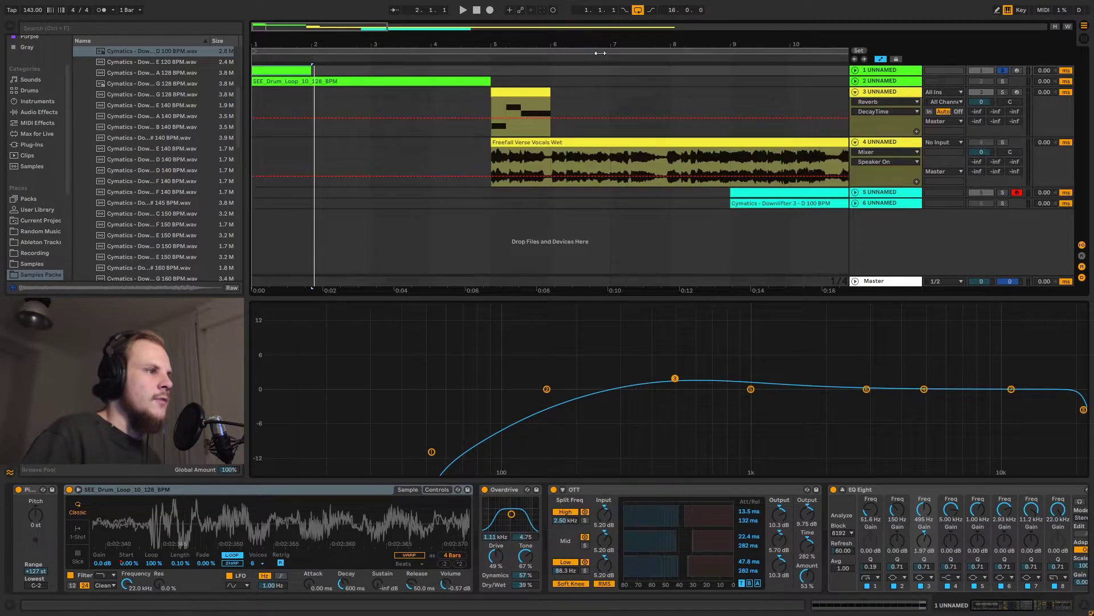
Step: Inspect the vocal sample in track 3's Simpler and highlight track 4's vocal clip from 5.1.1 to 11.1.1
drag(608, 43, 300, 64)
click(342, 142)
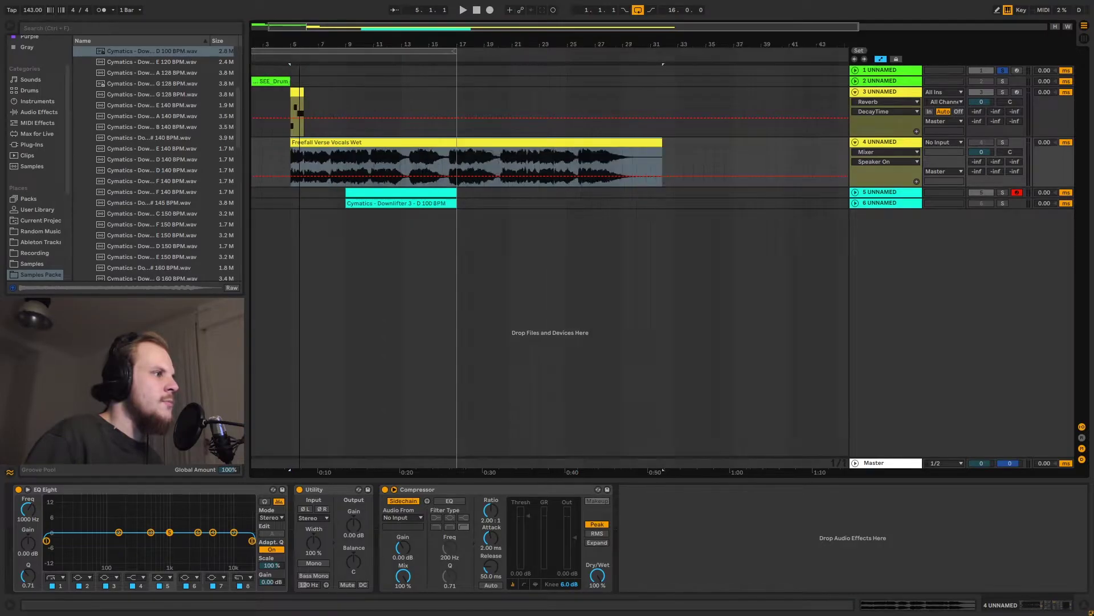
click(876, 95)
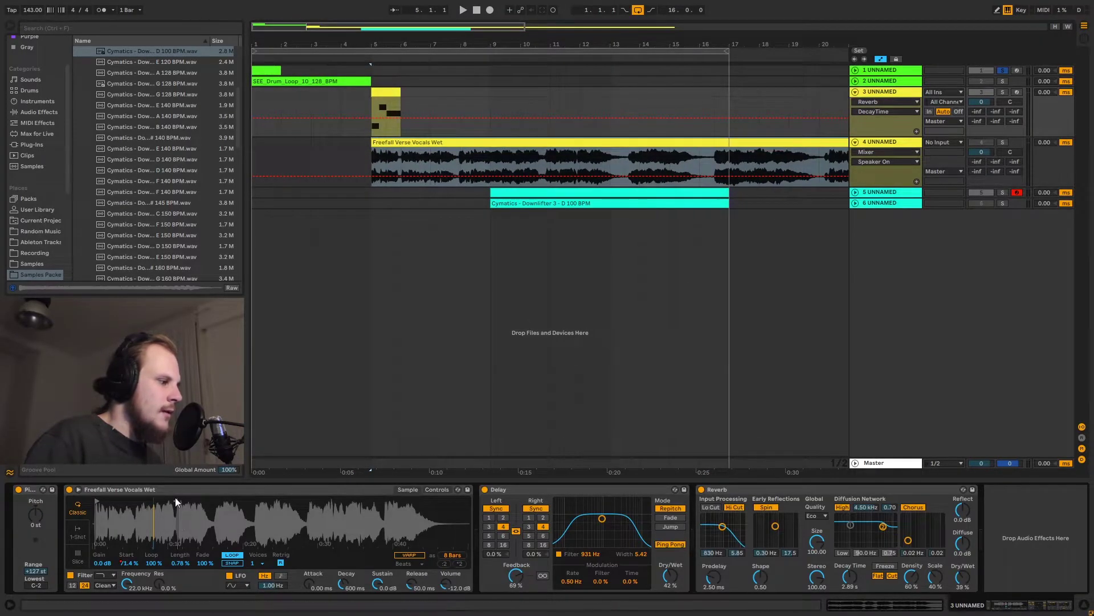
mouse_move(155, 506)
mouse_down()
mouse_move(155, 536)
mouse_move(342, 551)
mouse_up()
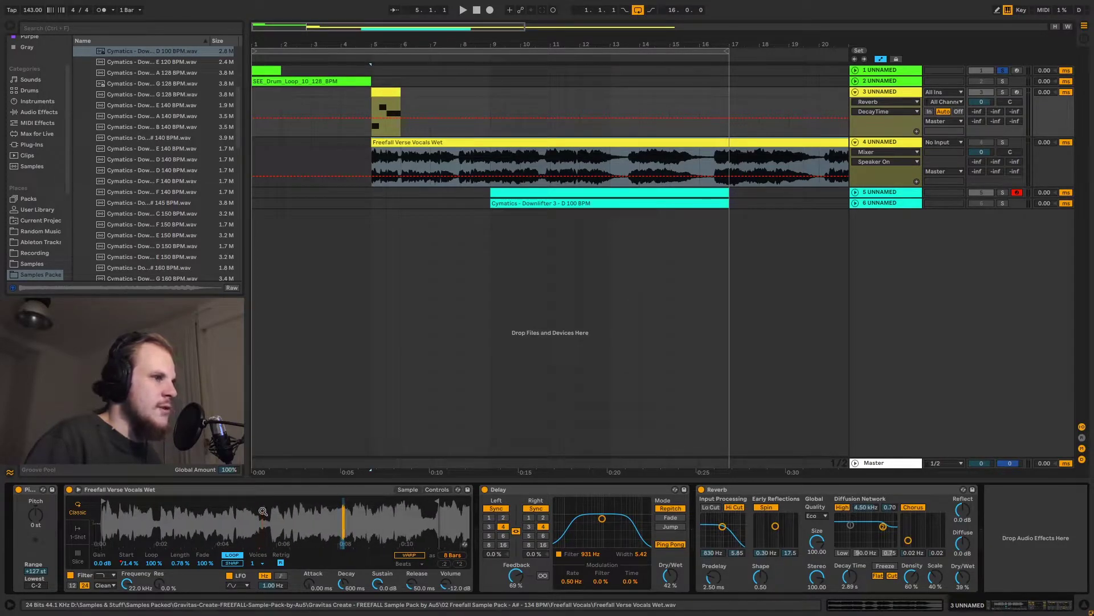
drag(388, 509, 345, 494)
drag(549, 157, 377, 166)
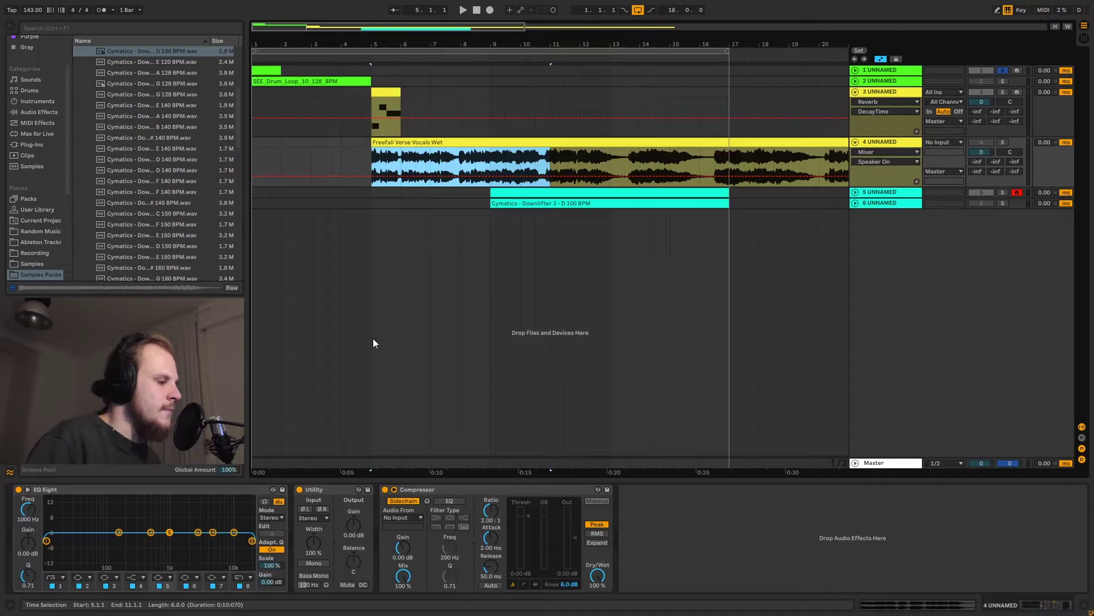
Step: Display the S Start automation of the Freefall Verse Vocals Simpler on track 3
click(921, 94)
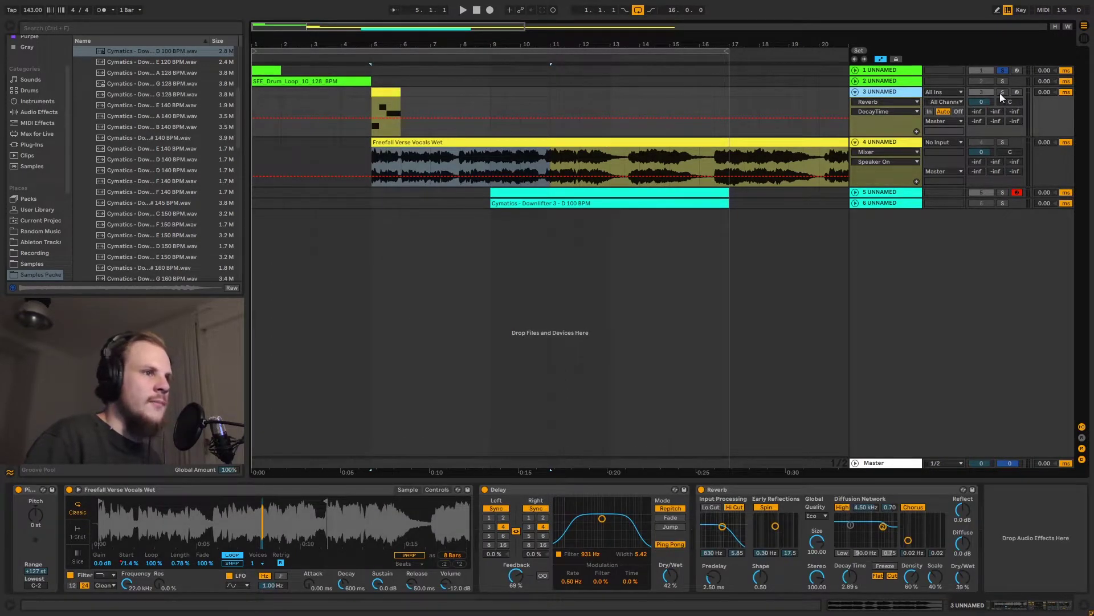
click(881, 106)
click(878, 128)
click(867, 111)
click(875, 146)
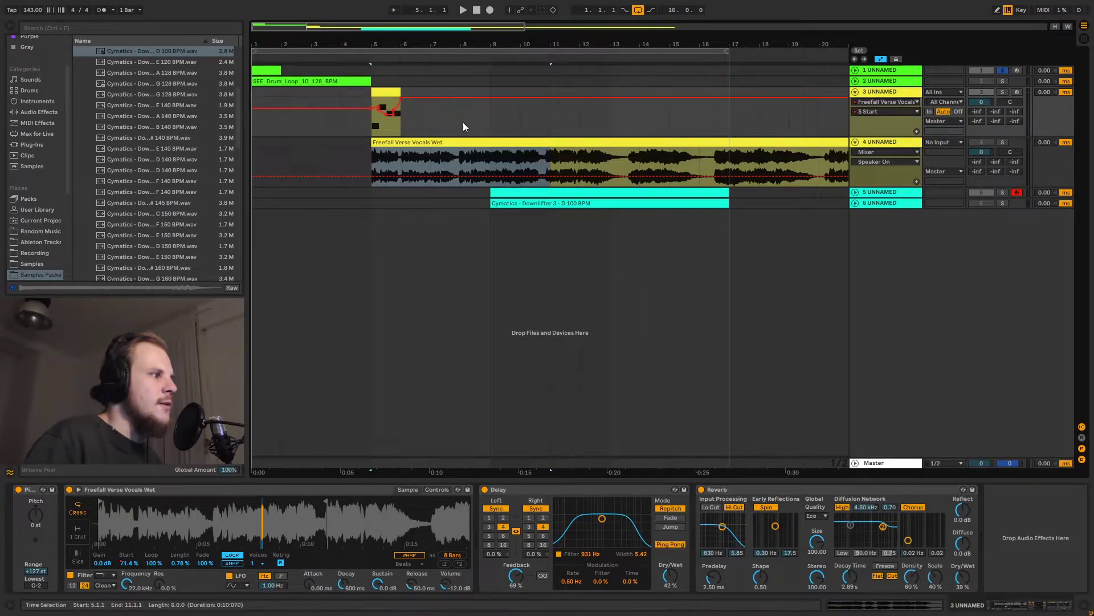
Step: Solo track 3 and play its one-bar clip from 5.1.1 with the Sample Start automation
click(371, 129)
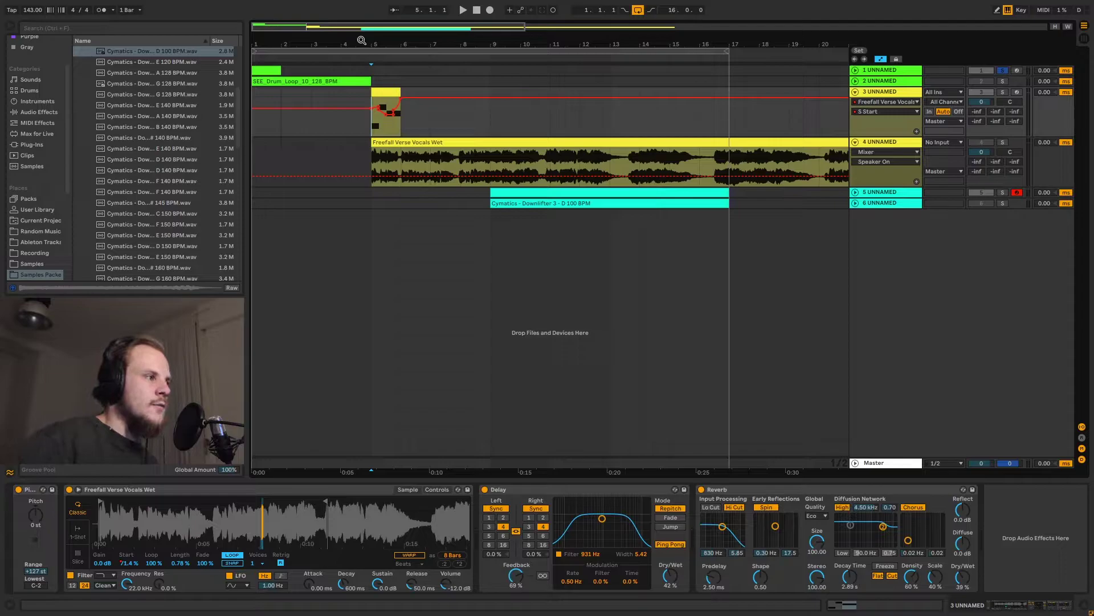
drag(364, 41, 460, 117)
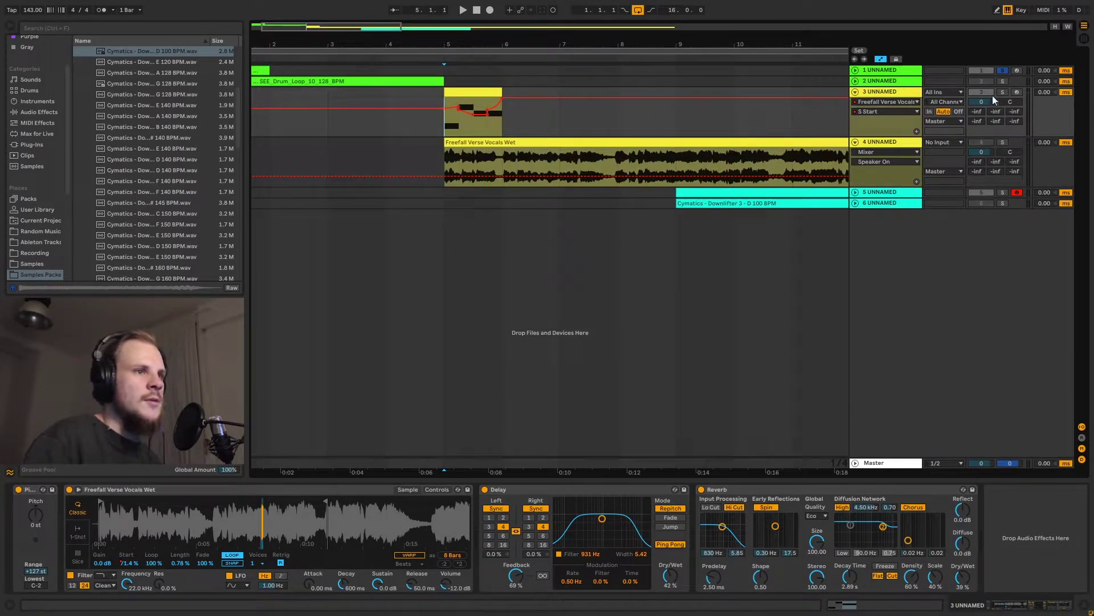
click(463, 94)
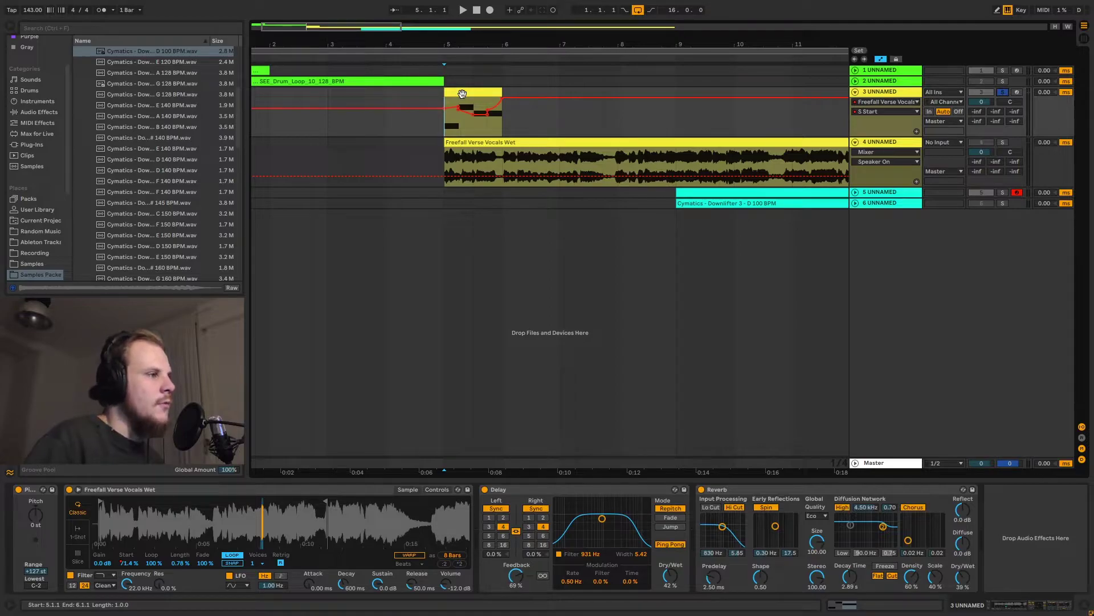
click(463, 132)
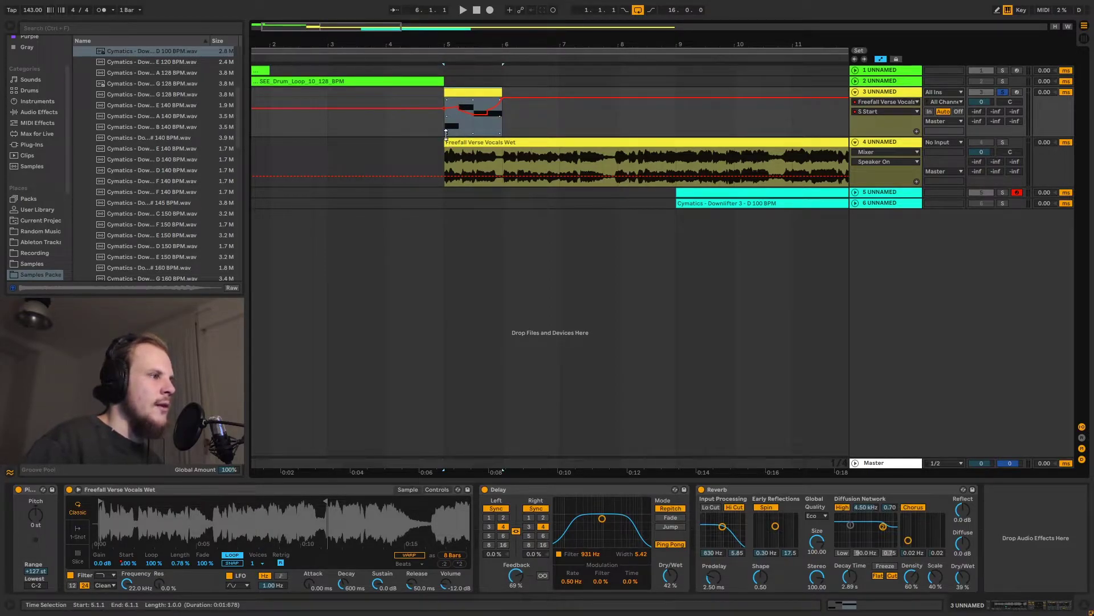
key(space)
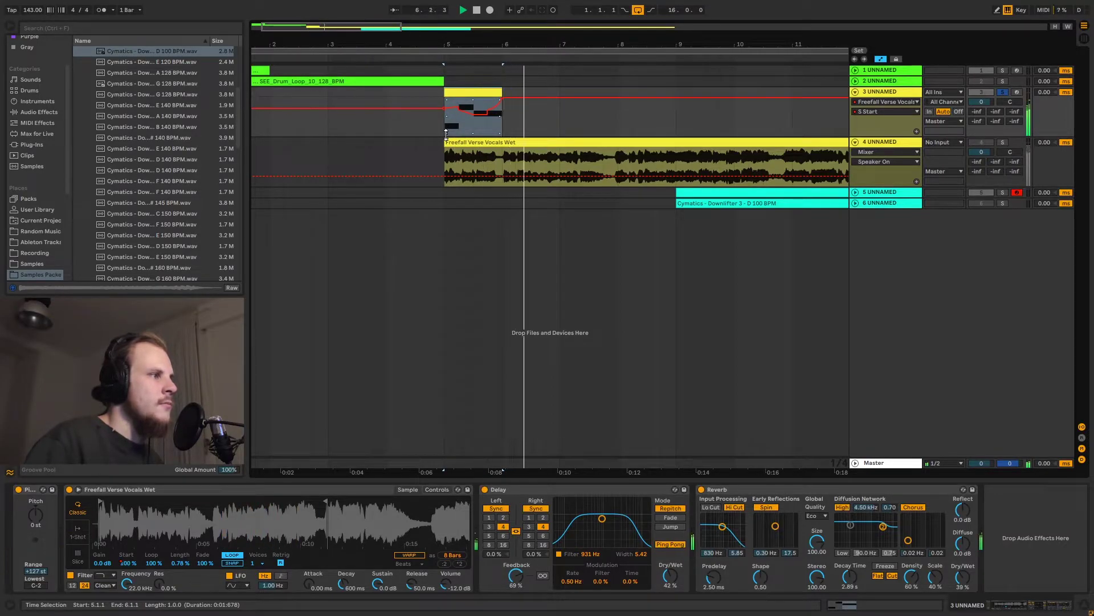
drag(463, 45, 366, 45)
key(space)
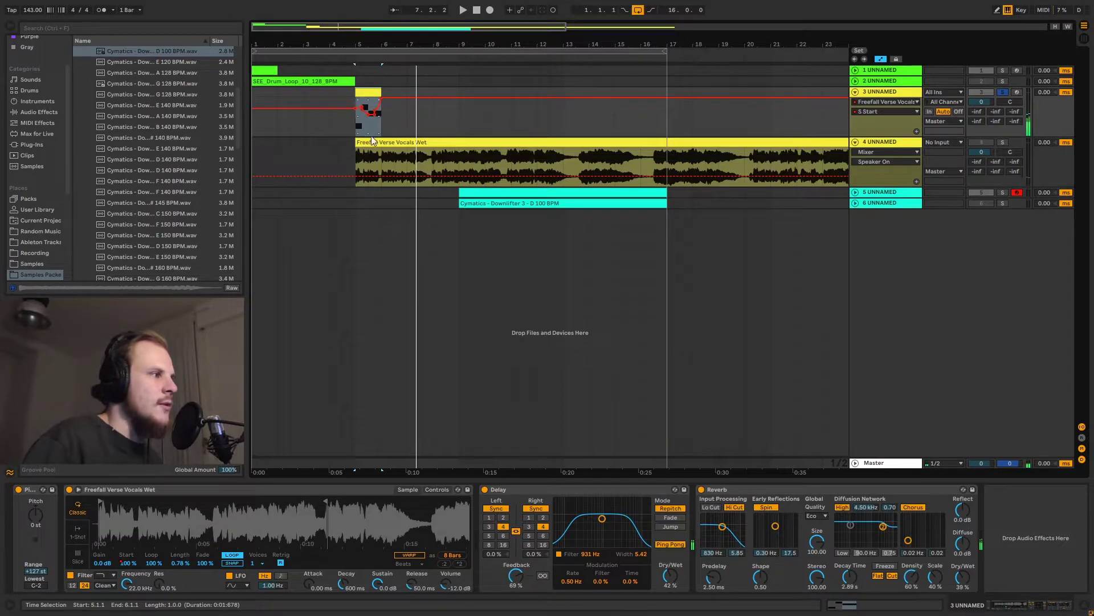
Step: Highlight the original vocal on track 4 from 5.1.1 to 11.3.1 to compare it with track 3's Sample Start automation
drag(357, 43, 359, 34)
drag(351, 157, 500, 158)
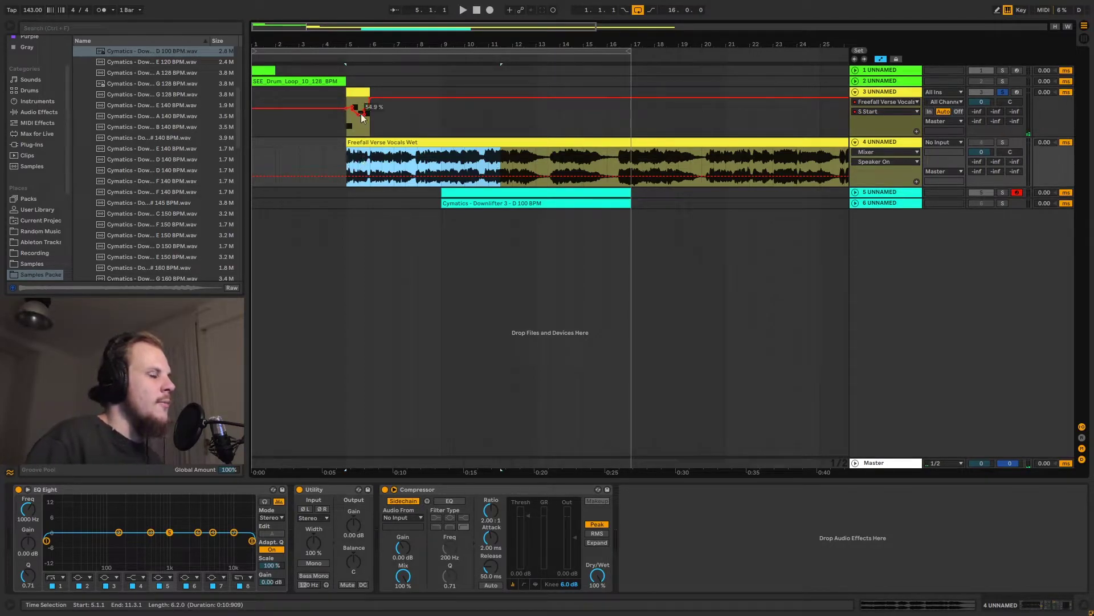
mouse_move(346, 44)
mouse_down()
mouse_move(346, 63)
mouse_move(390, 42)
mouse_up()
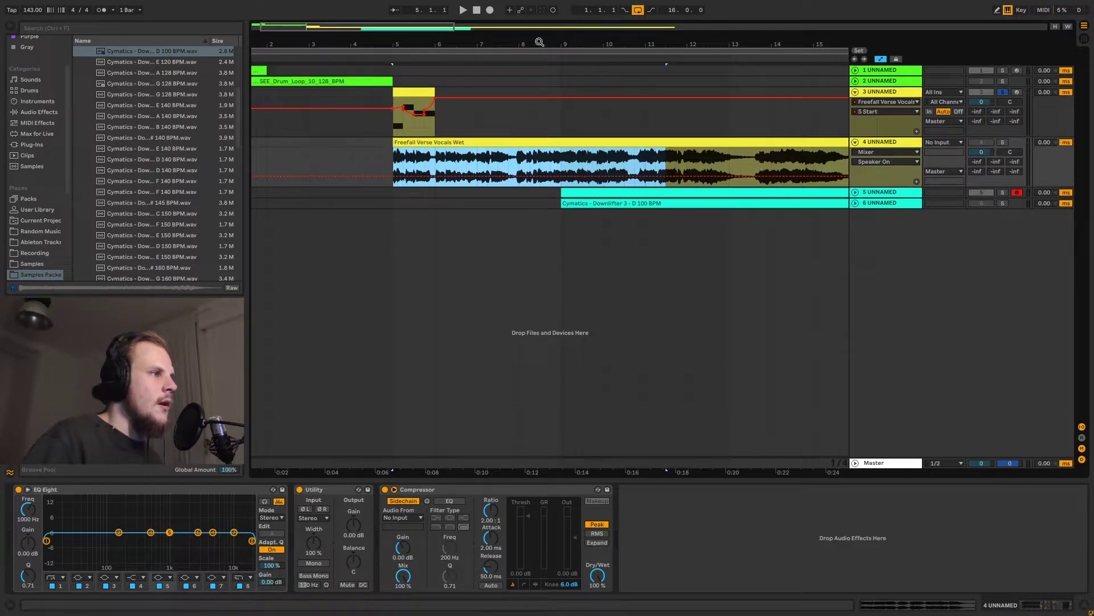
drag(540, 42, 449, 20)
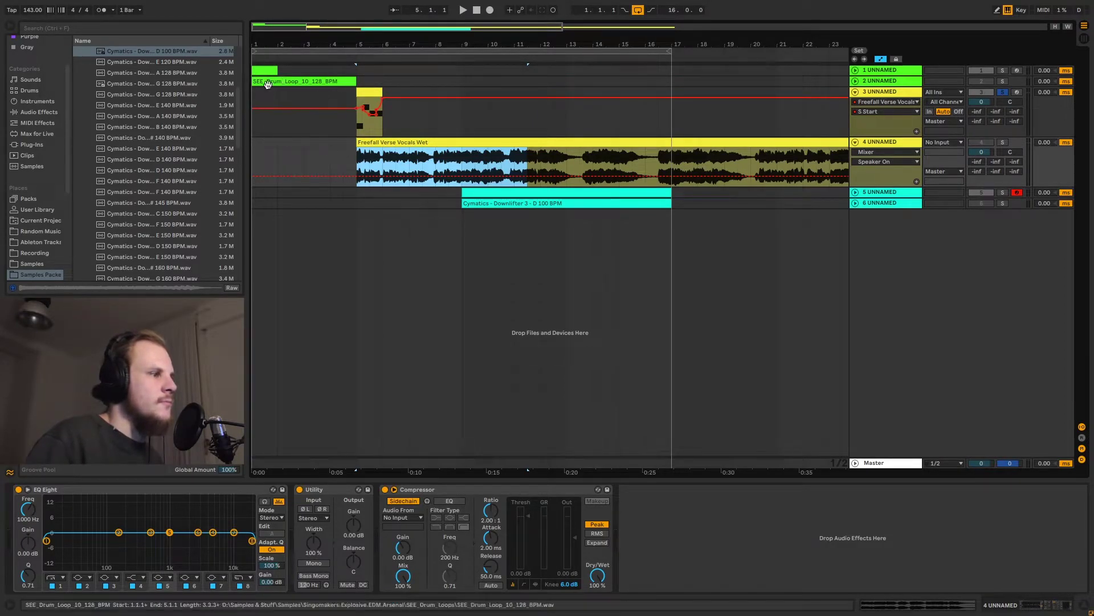
Step: Collapse tracks 3 and 4 and expand tracks 5 and 6
click(855, 92)
click(855, 103)
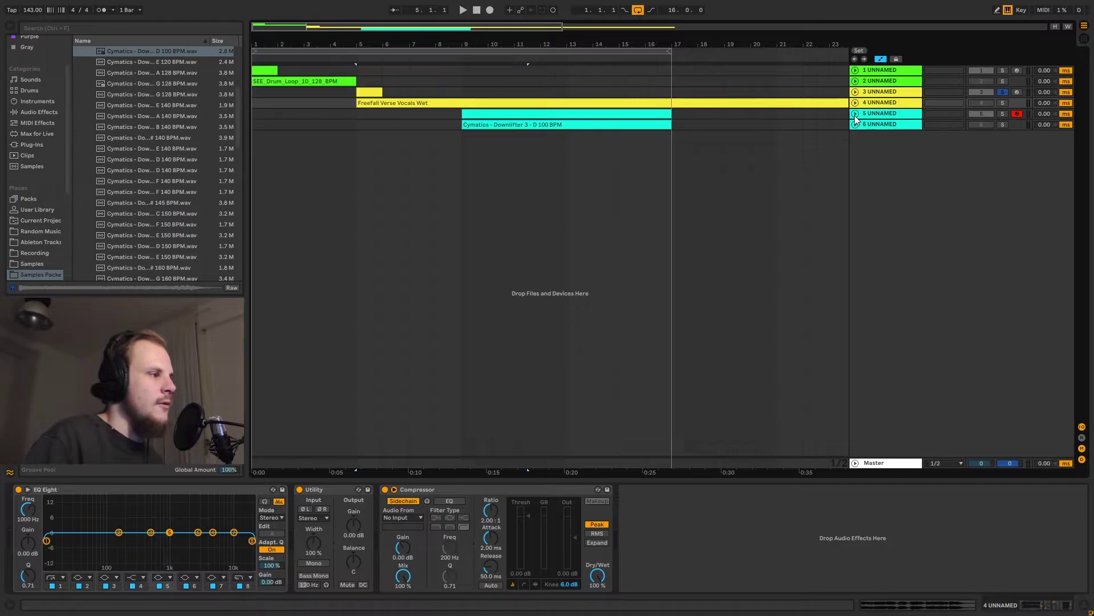
click(855, 114)
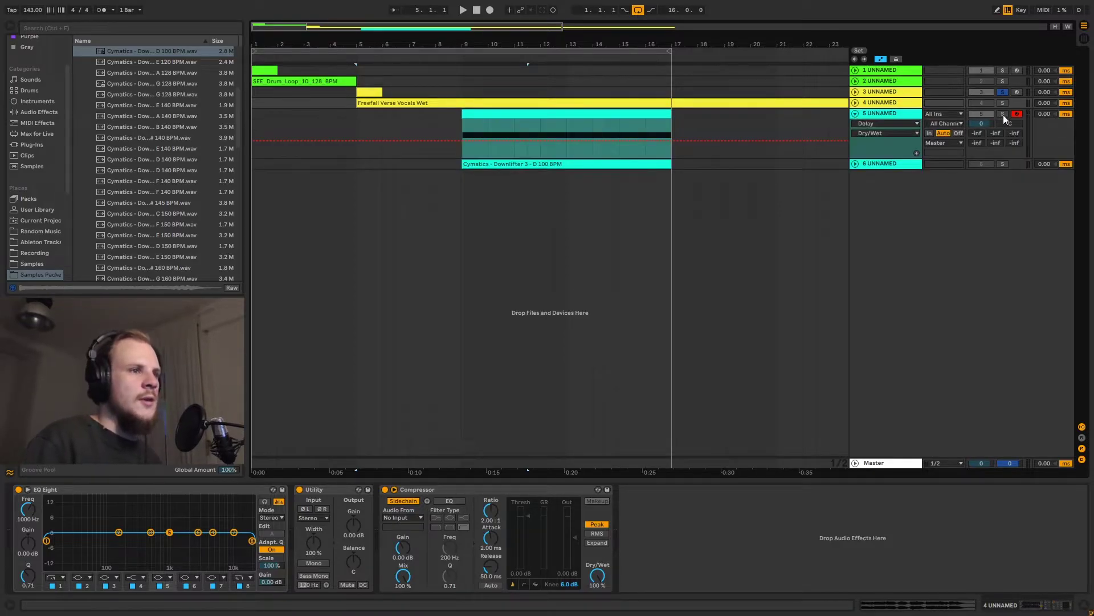
click(855, 163)
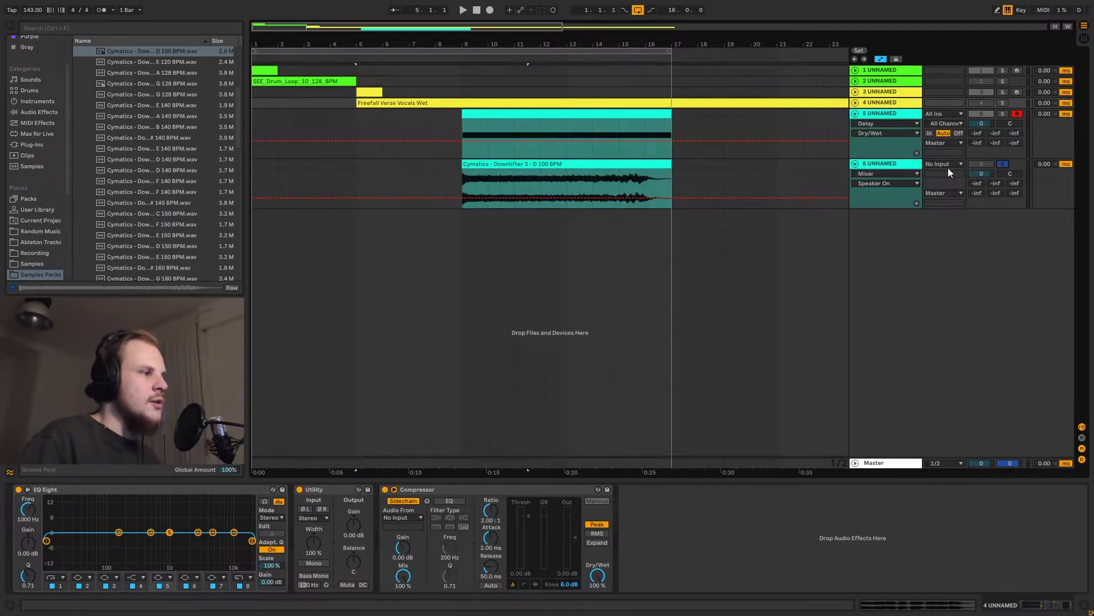
Step: Play the soloed downlifter on track 6 from bar 9 and turn off warping for that clip
click(465, 177)
key(space)
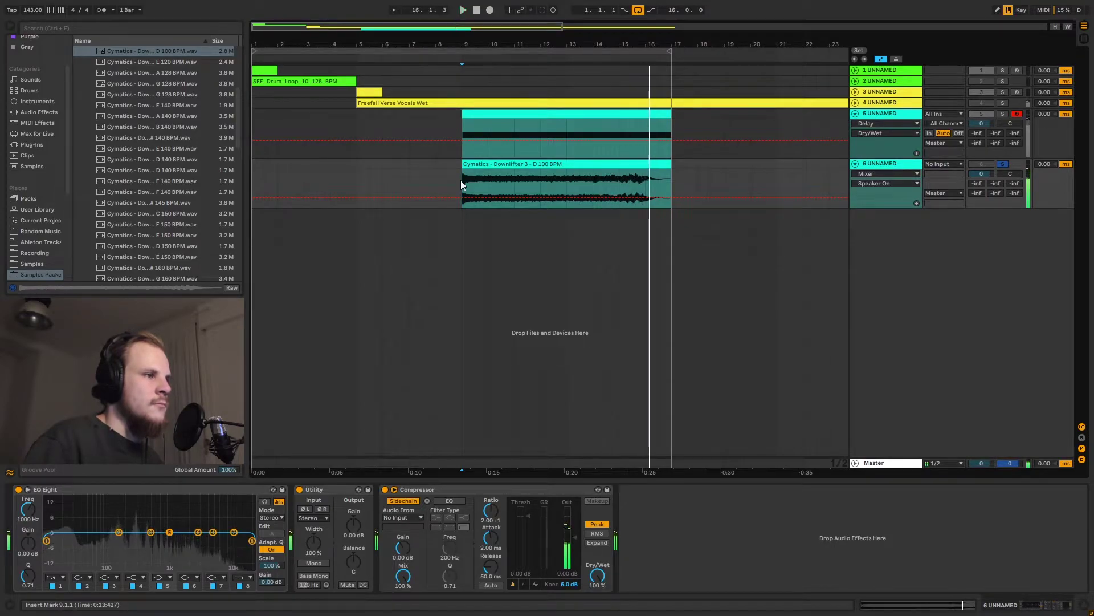
key(space)
double_click(562, 163)
click(126, 500)
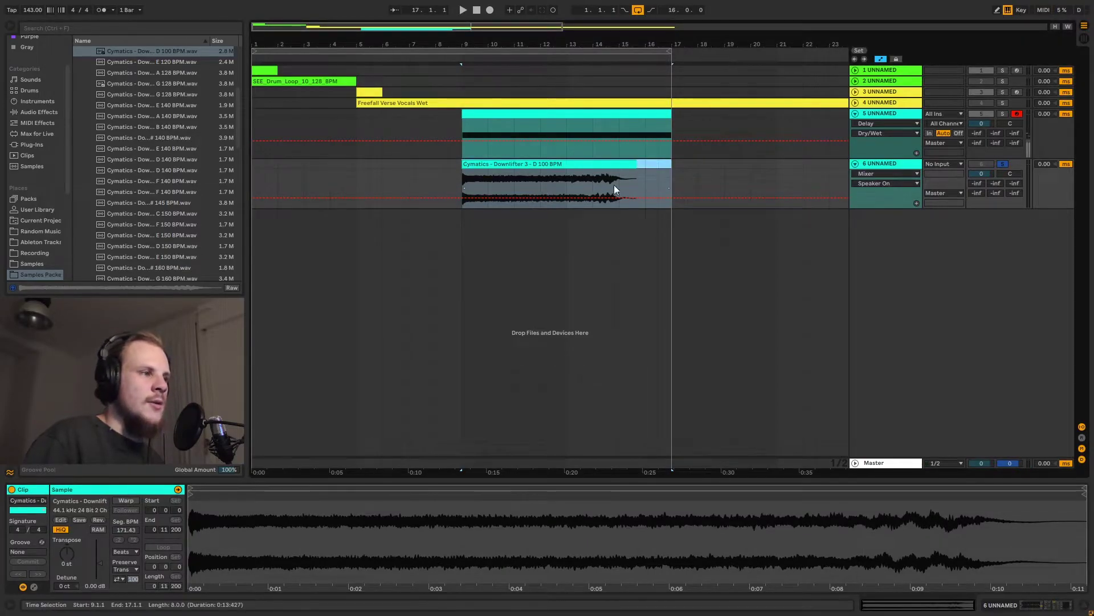
Step: Solo track 5 instead of track 6, turn off the arrangement loop and play track 5 from 9.1.1
click(999, 164)
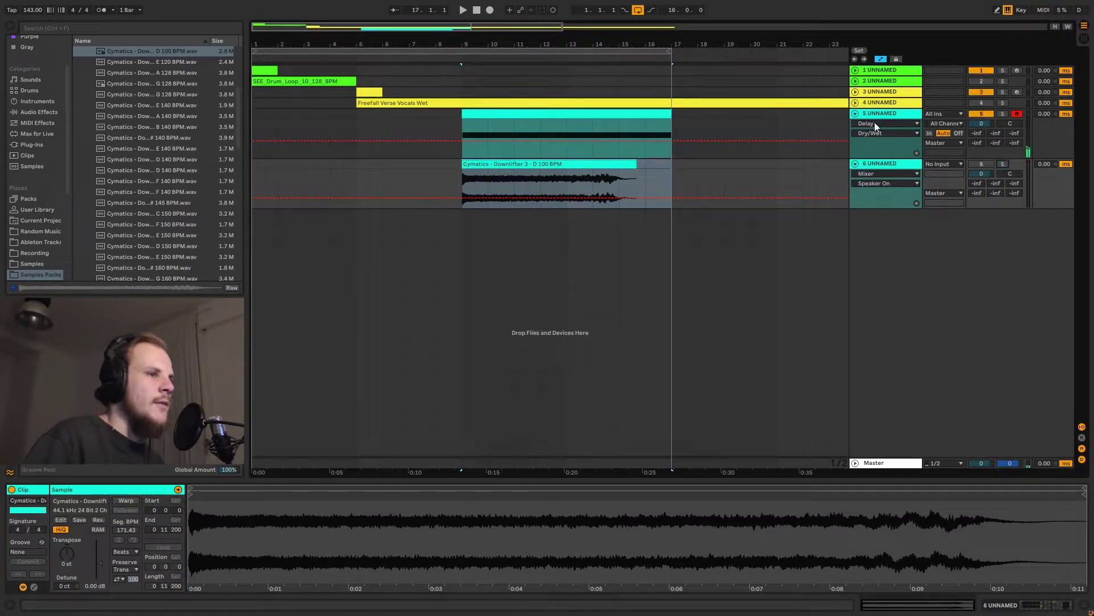
click(1003, 114)
click(462, 138)
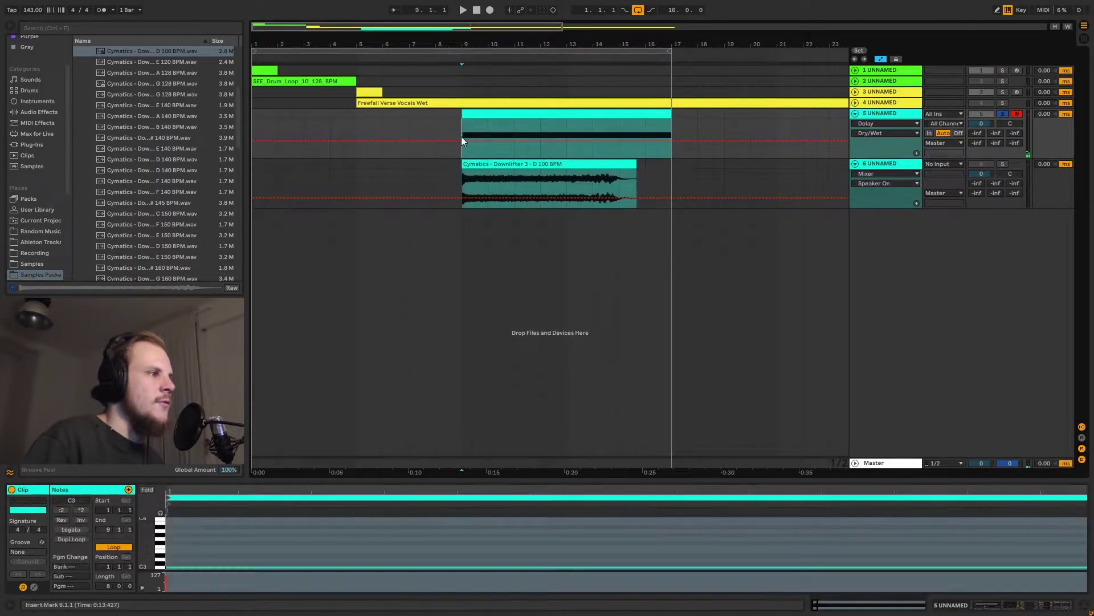
right_click(501, 51)
click(513, 57)
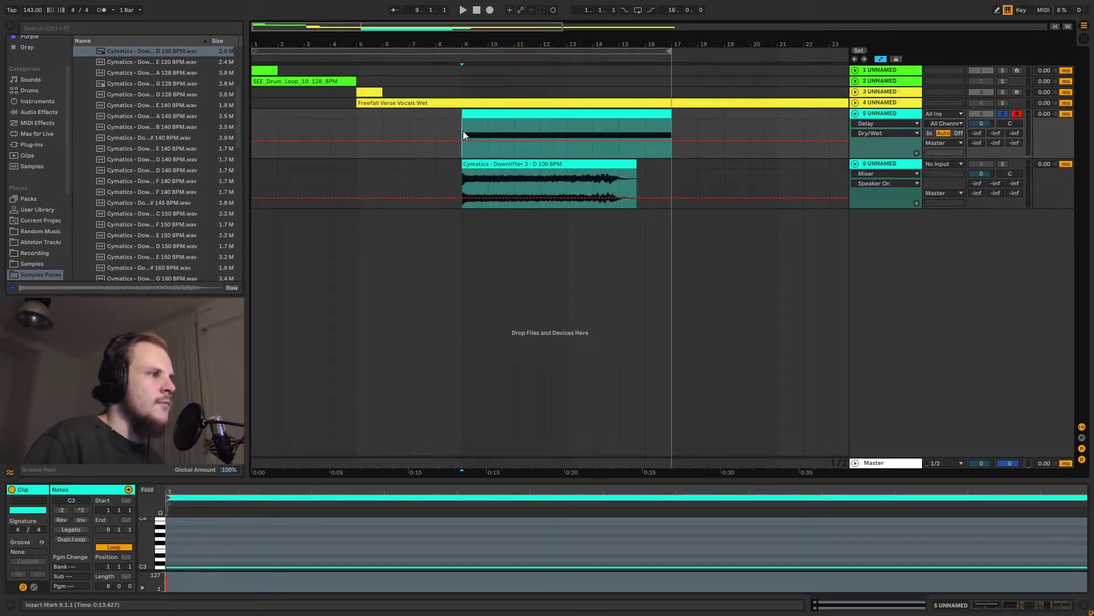
key(space)
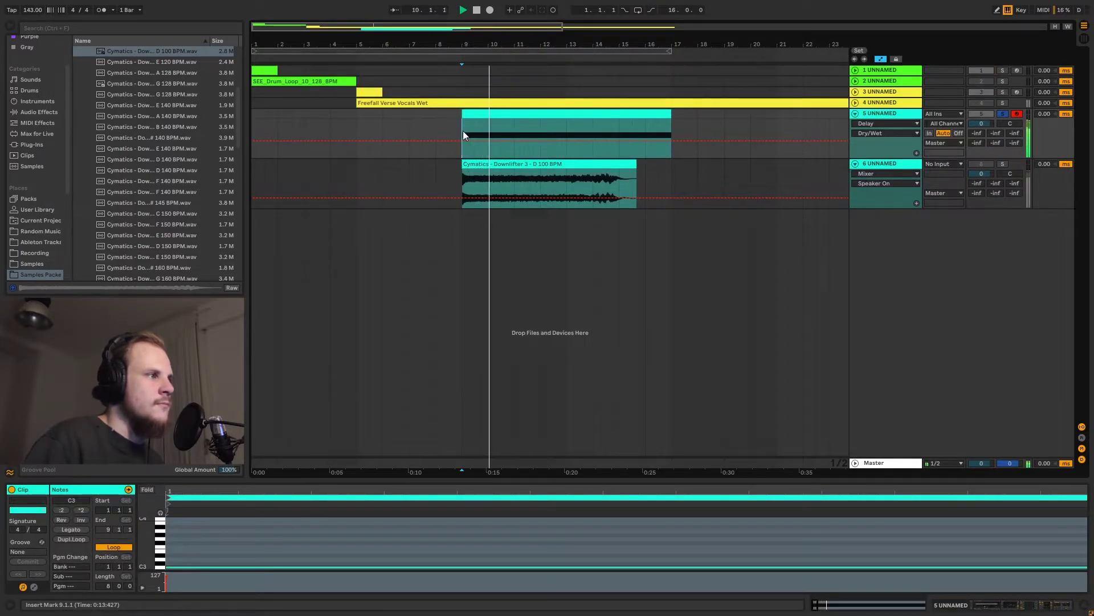
drag(495, 45, 406, 54)
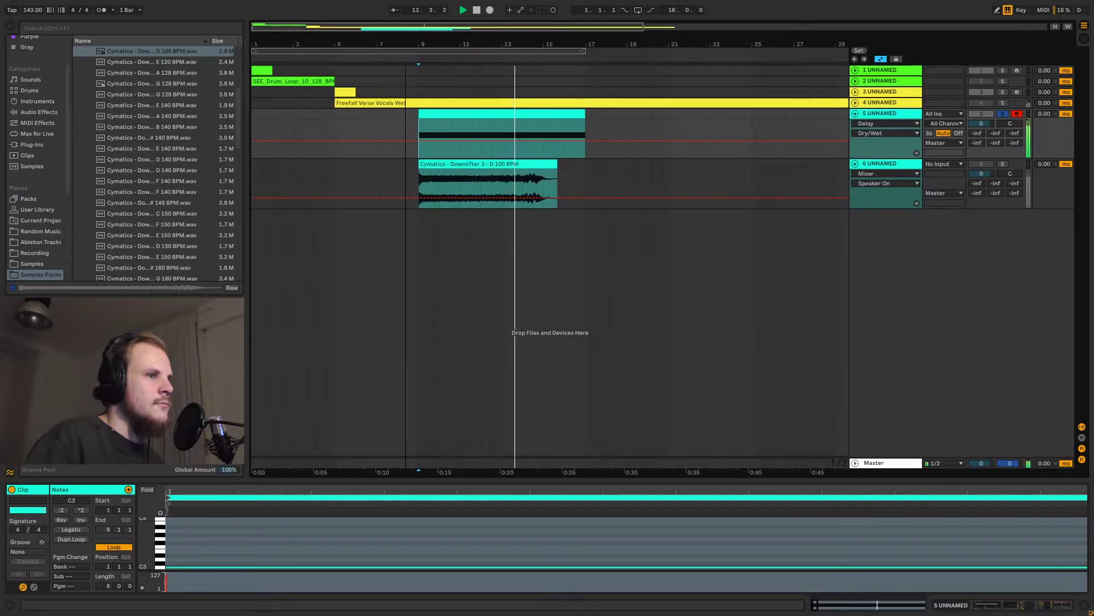
Step: Collapse tracks 5 and 6, turn off track 5's solo and select track 5
click(855, 114)
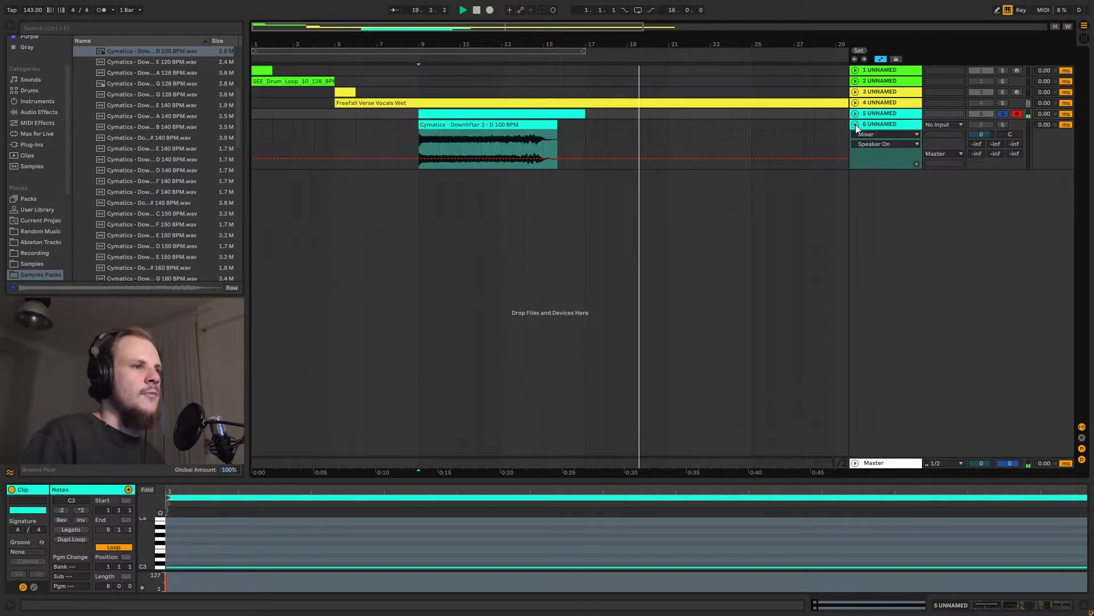
click(856, 124)
click(1001, 114)
click(900, 114)
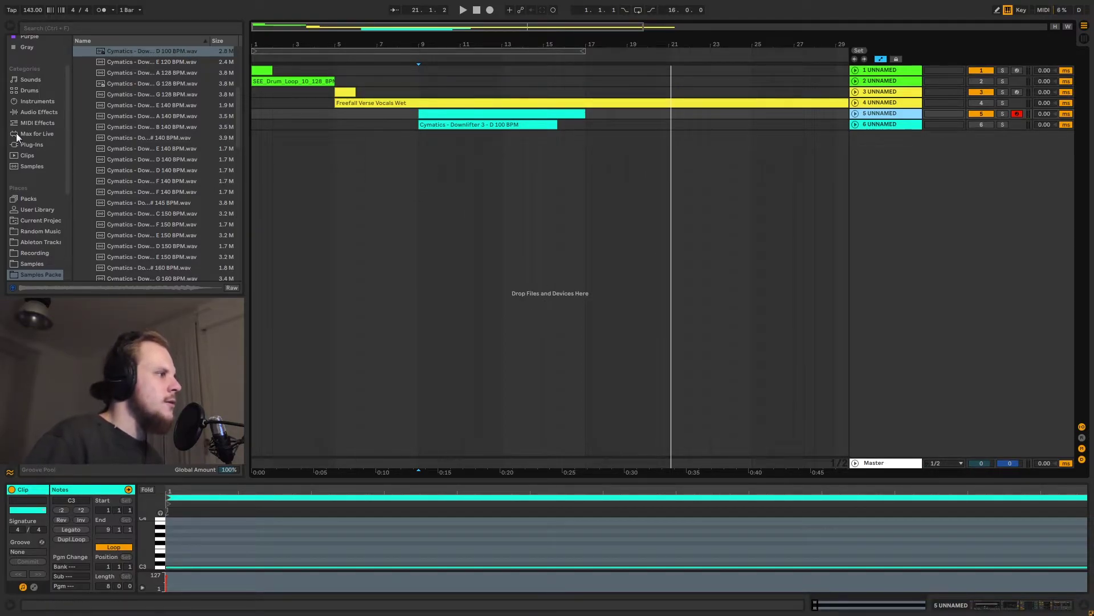
Step: Add an empty Simpler instrument on a new track below track 6
click(53, 106)
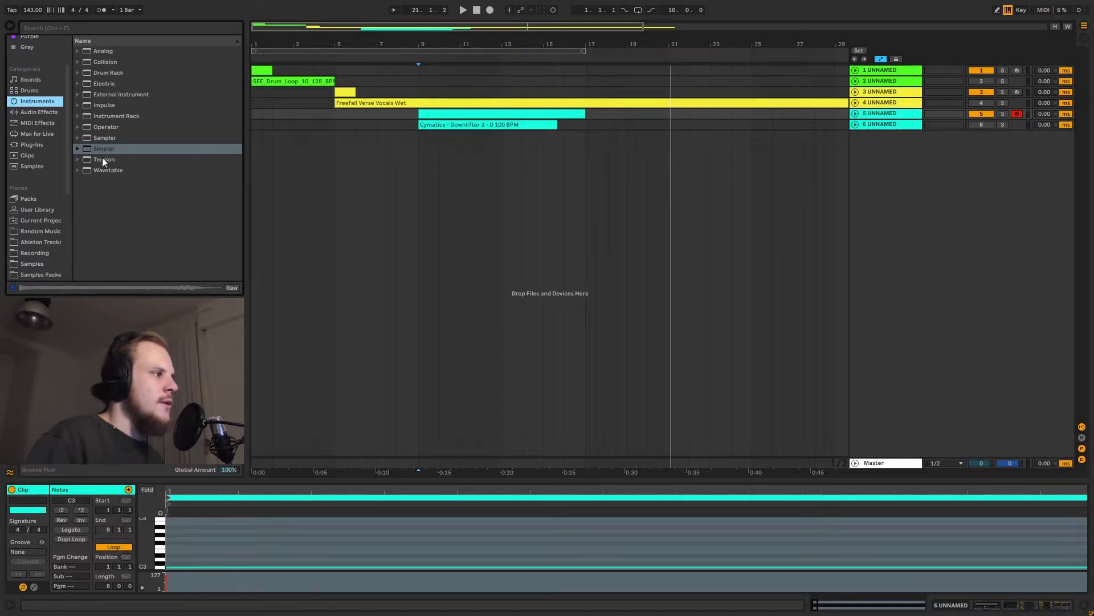
drag(104, 148, 456, 232)
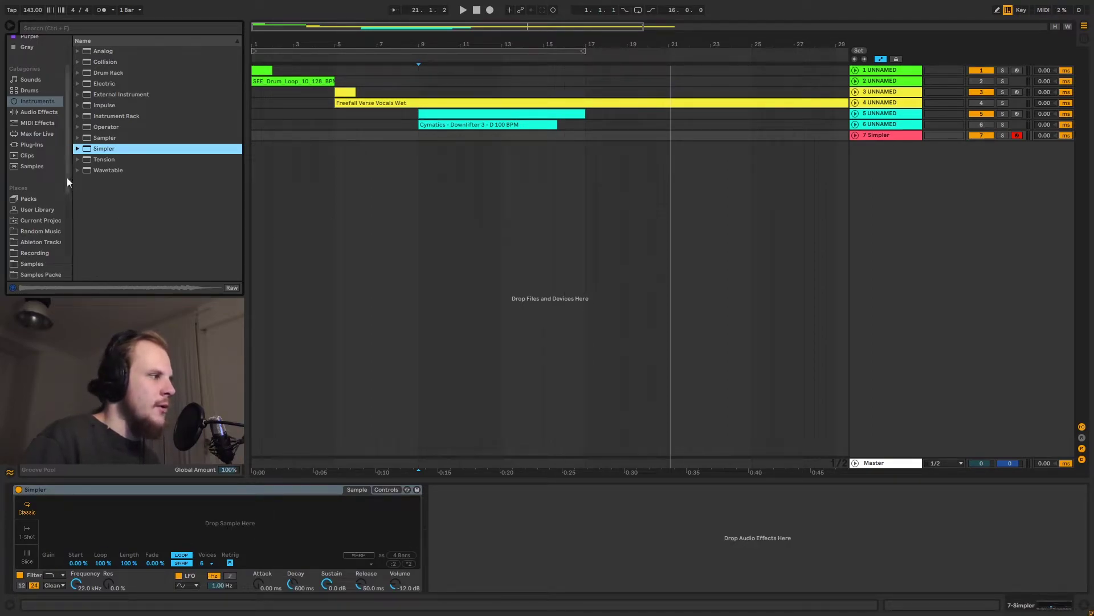
Step: Load the drum loop SEE_Drum_Loop_17_128_BPM from the Samples folder into the empty Simpler on track 7
scroll(40, 231, down, 2)
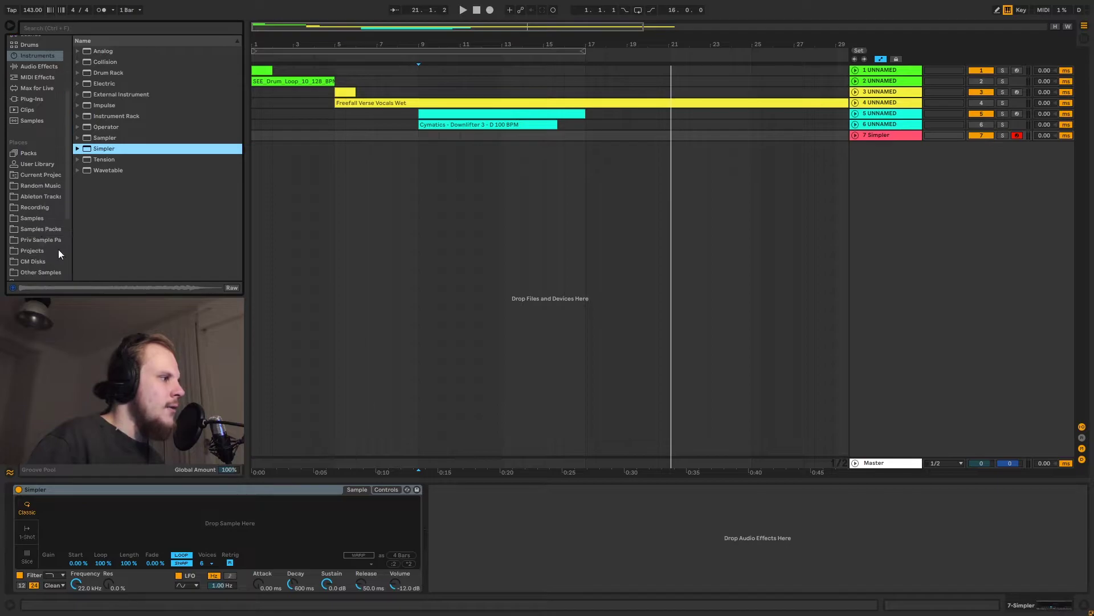
click(35, 217)
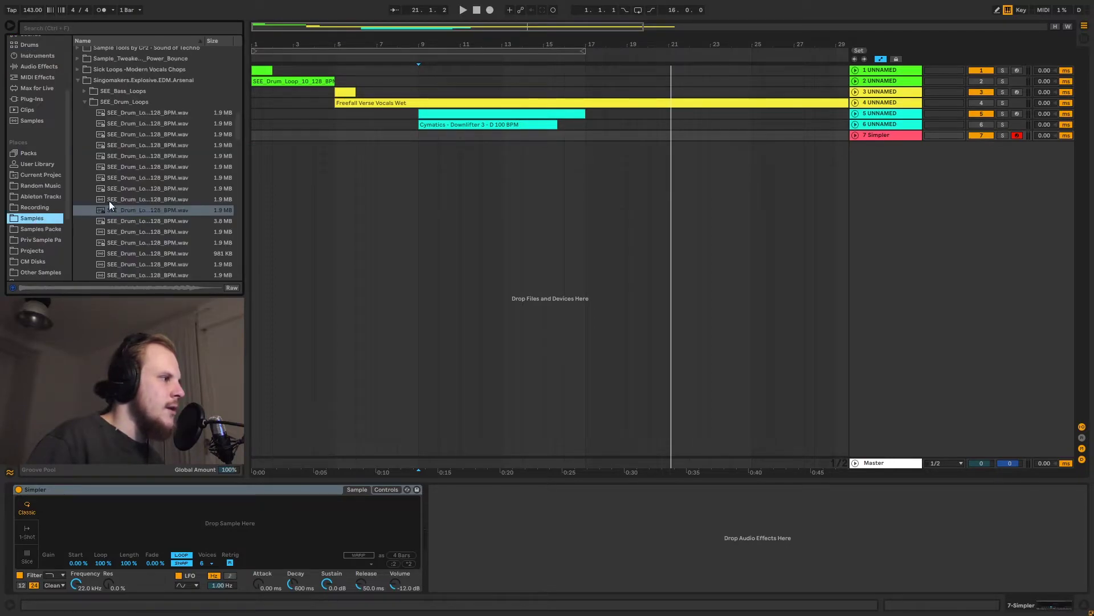
scroll(114, 203, up, 1)
scroll(137, 212, down, 3)
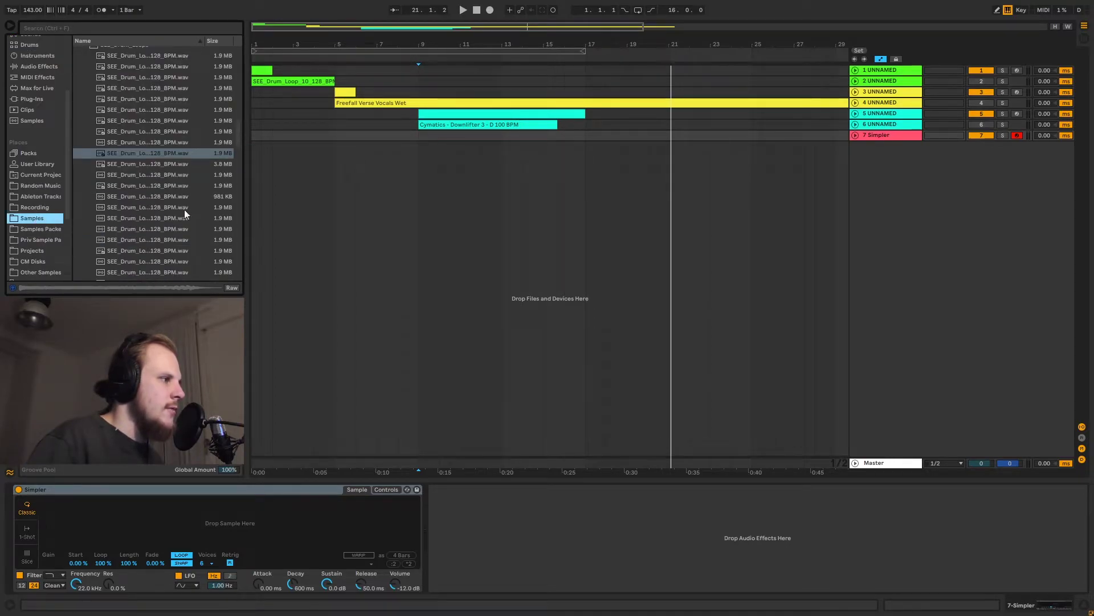
click(130, 231)
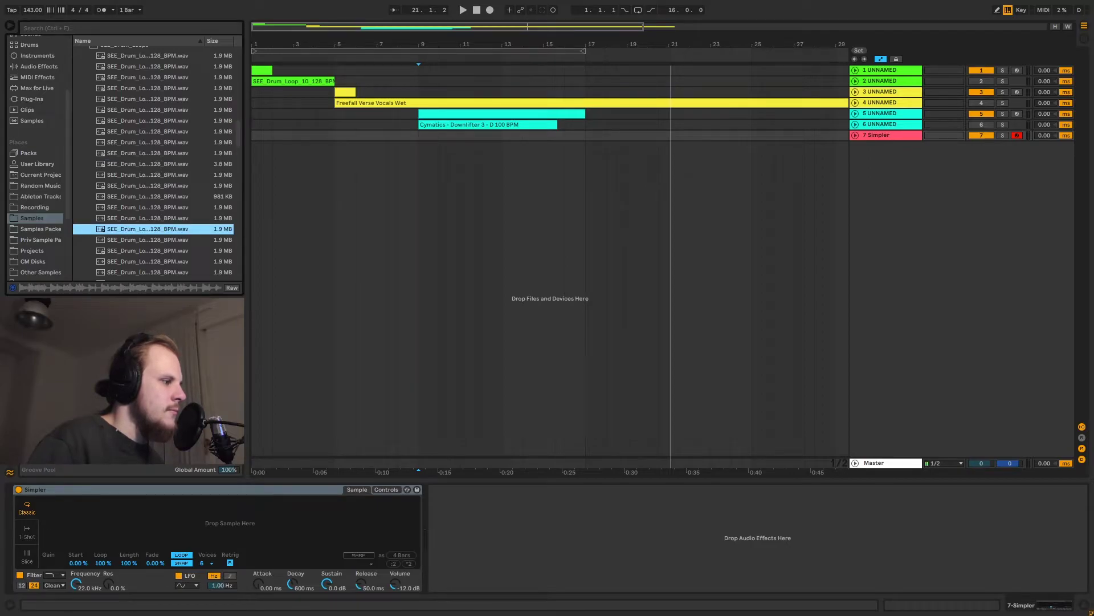
drag(130, 228, 193, 519)
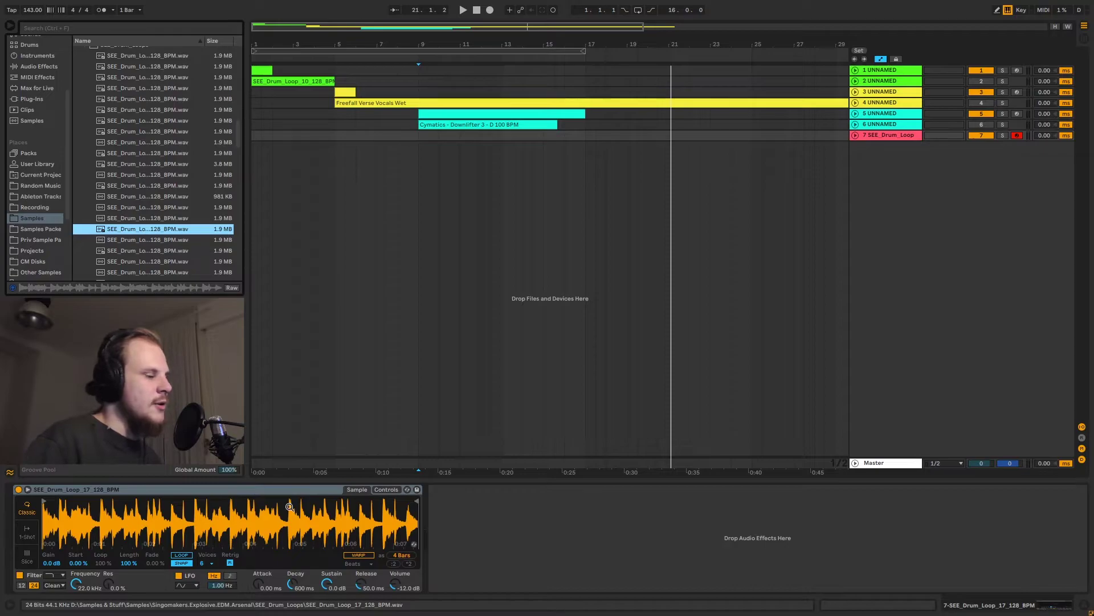
Step: Turn on looping in Simpler, set the sample Length to 0.30 % and audition a note
click(190, 555)
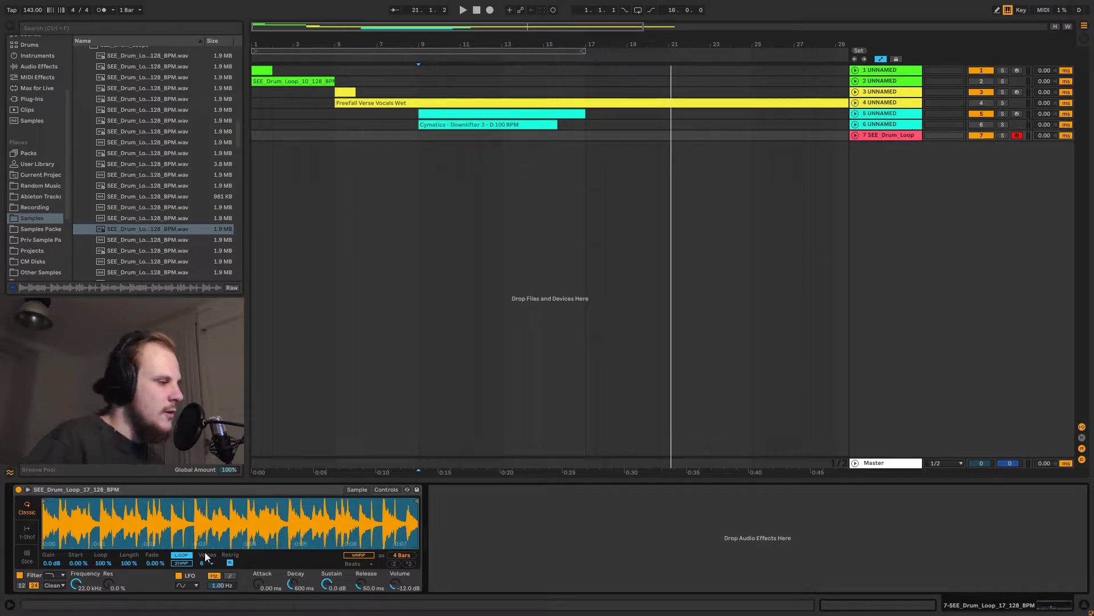
drag(130, 564, 130, 615)
drag(77, 528, 77, 593)
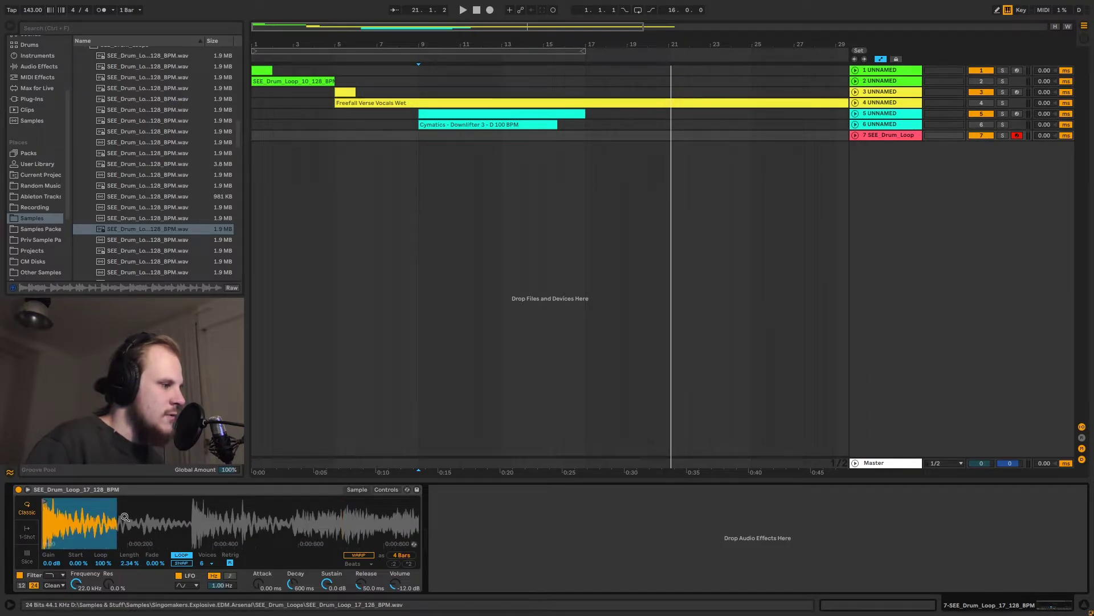
scroll(124, 516, up, 3)
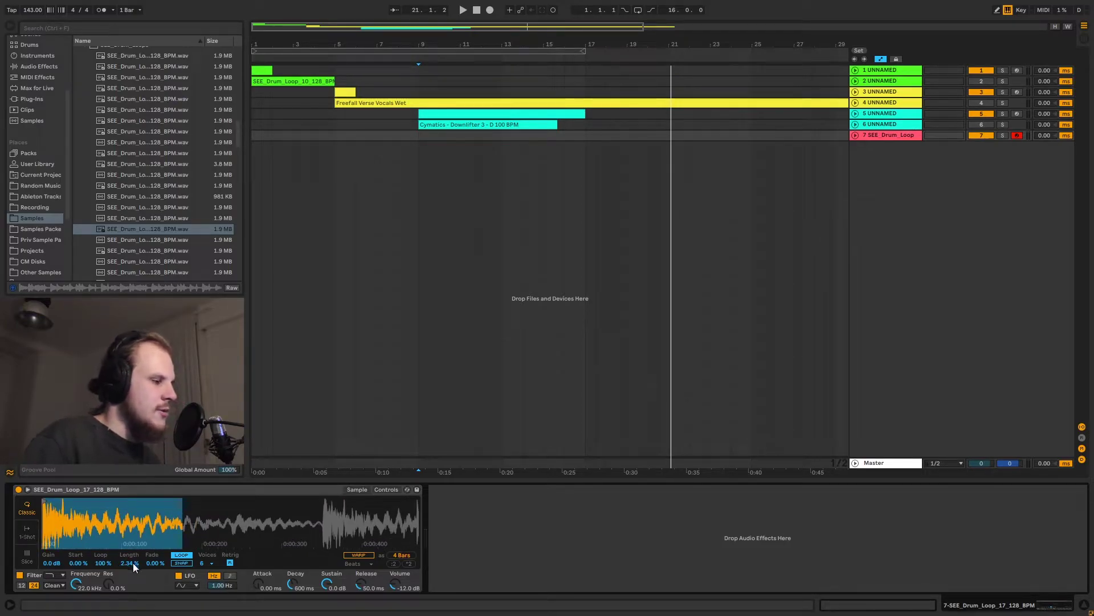
drag(130, 562, 129, 587)
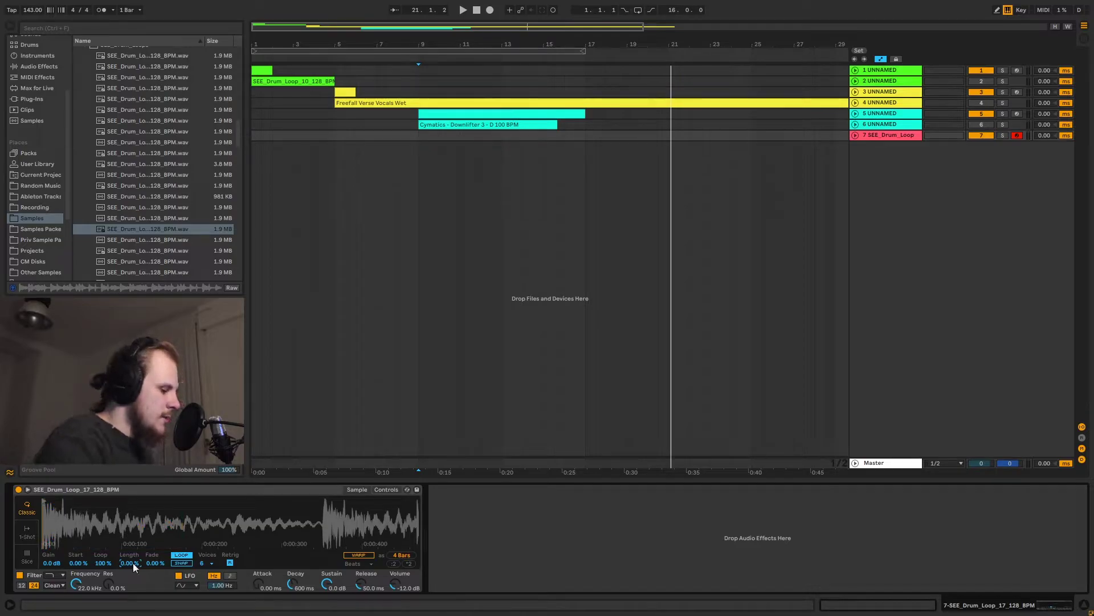
text(0.1)
key(Return)
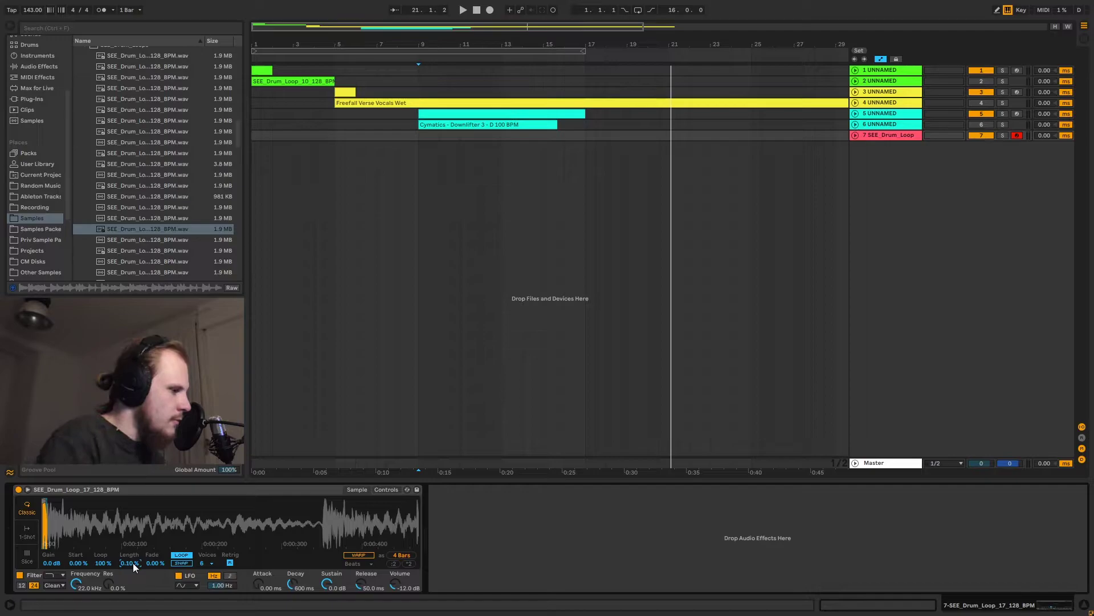
key(Up)
key(Up)
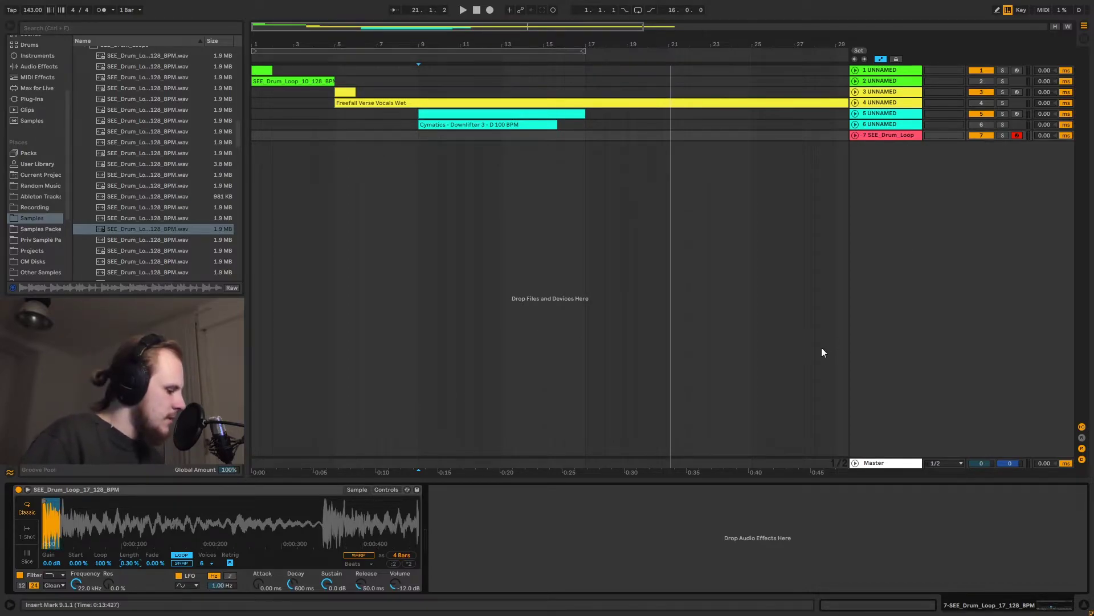
key(a)
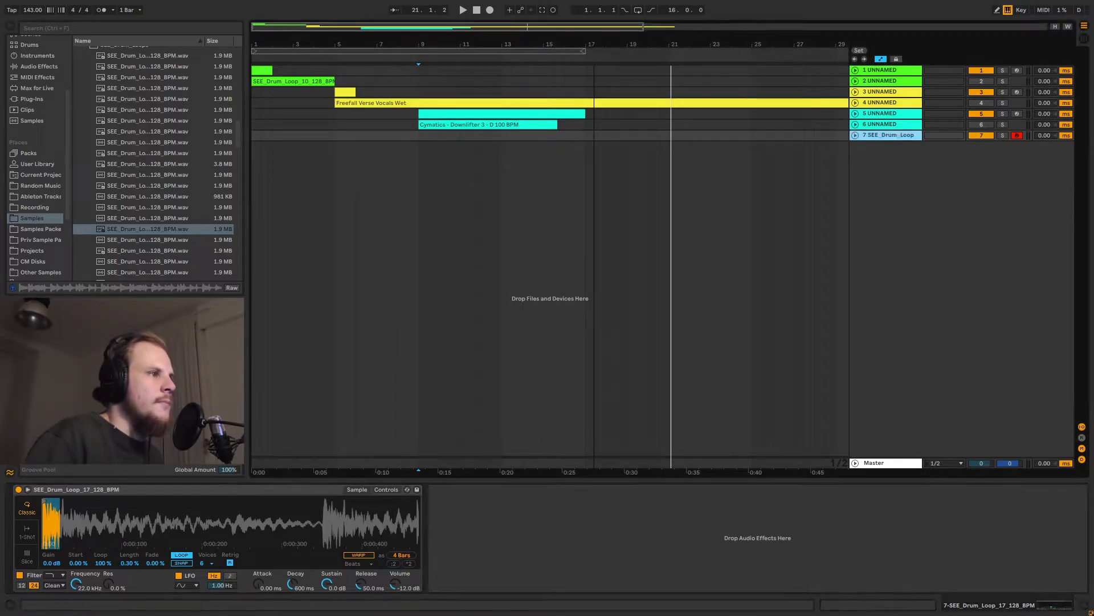
Step: Insert a one-bar MIDI clip at bar 17 on track 7 and fill it with one sustained E3 note
drag(593, 45, 474, 48)
click(470, 135)
drag(469, 136, 487, 137)
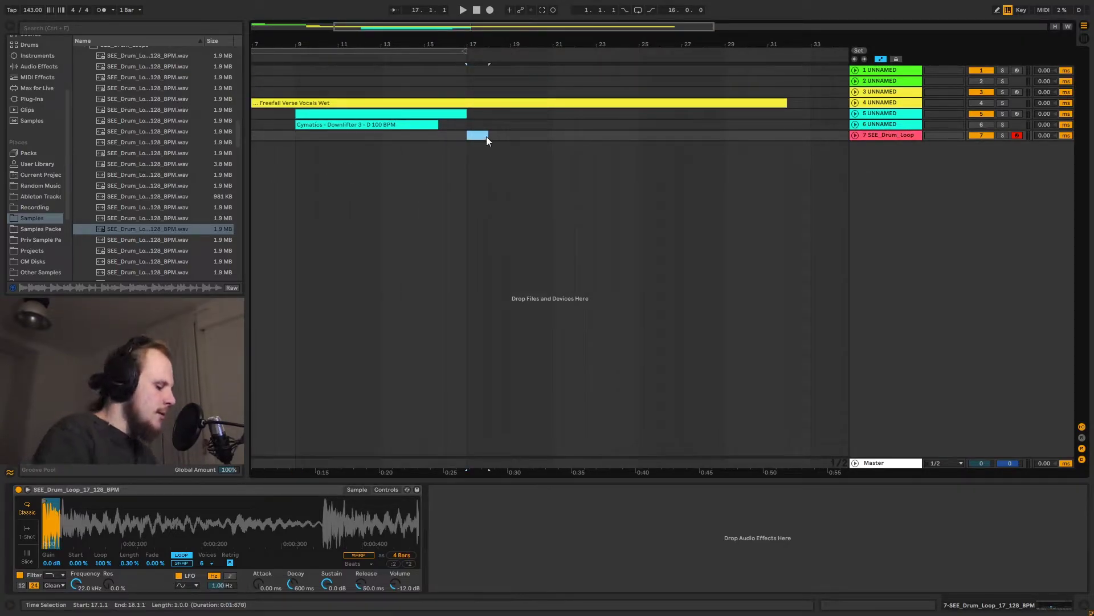
key(ctrl+shift+m)
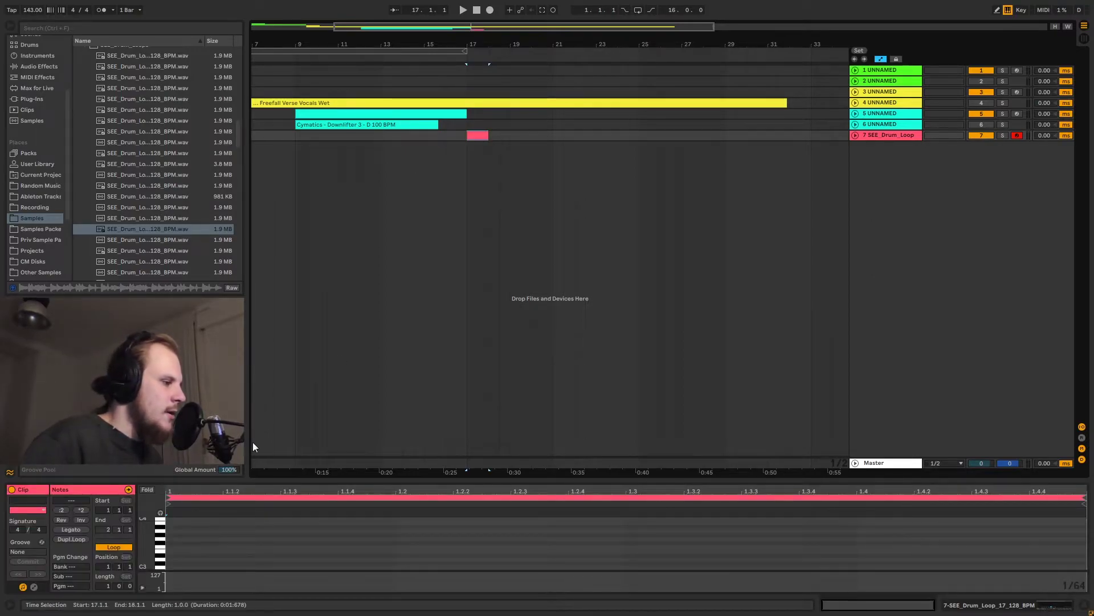
double_click(173, 552)
drag(178, 551, 1082, 540)
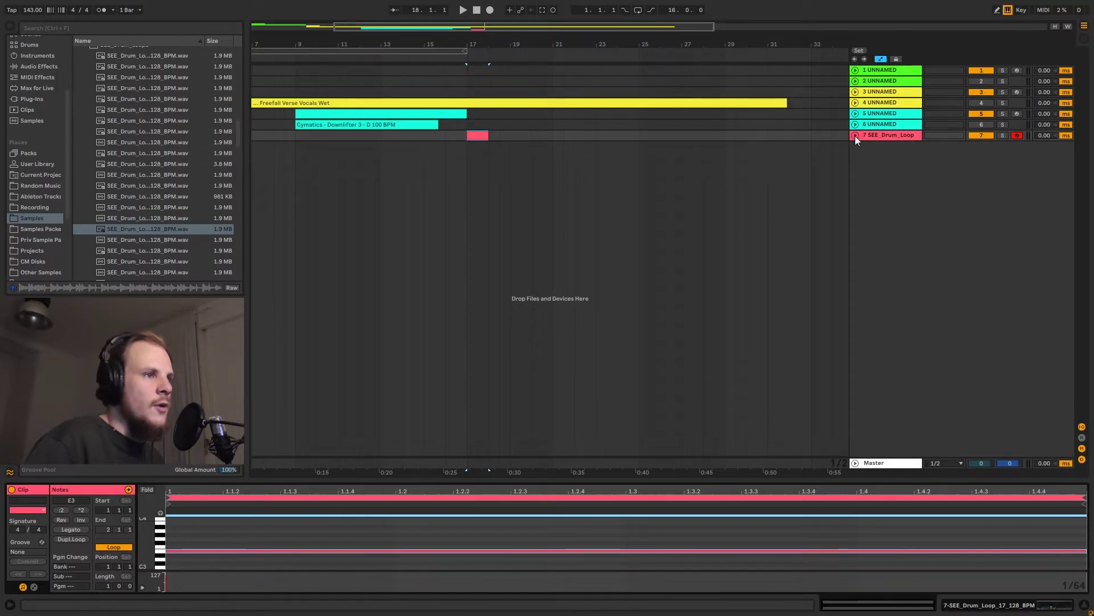
Step: Unfold track 7 and show Simpler's Sample Start automation lane over the clip at bar 17
click(855, 135)
click(897, 136)
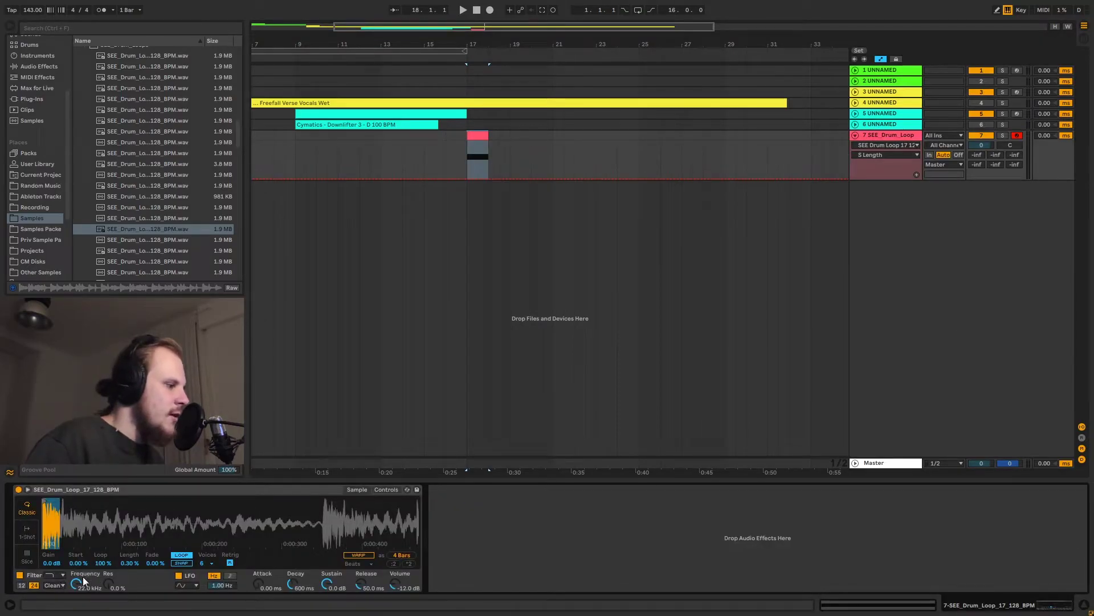
click(77, 563)
key(z)
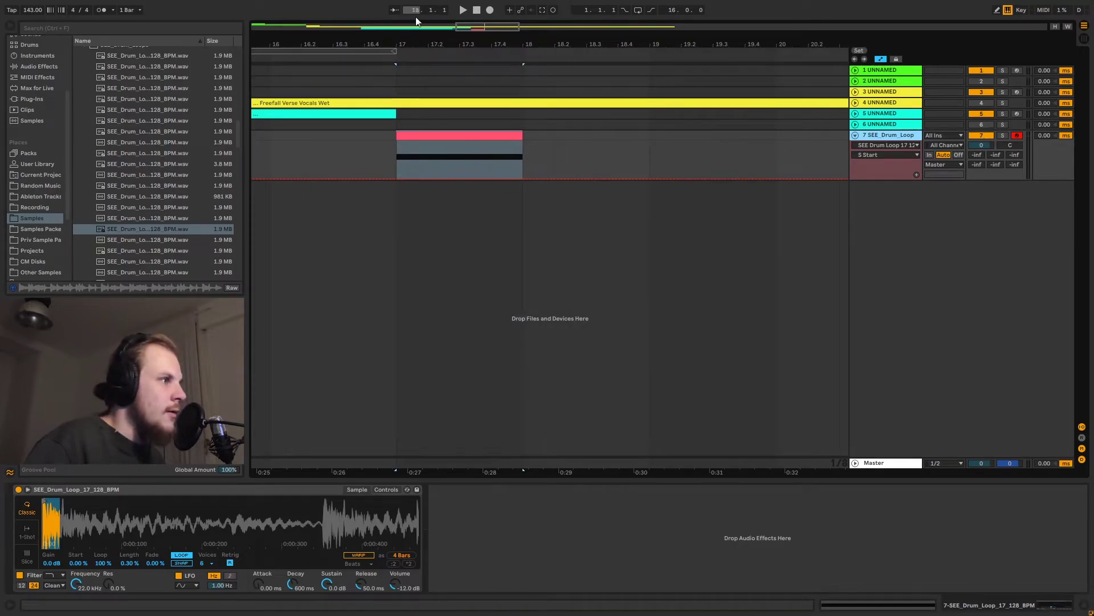
scroll(399, 171, up, 3)
scroll(405, 90, down, 2)
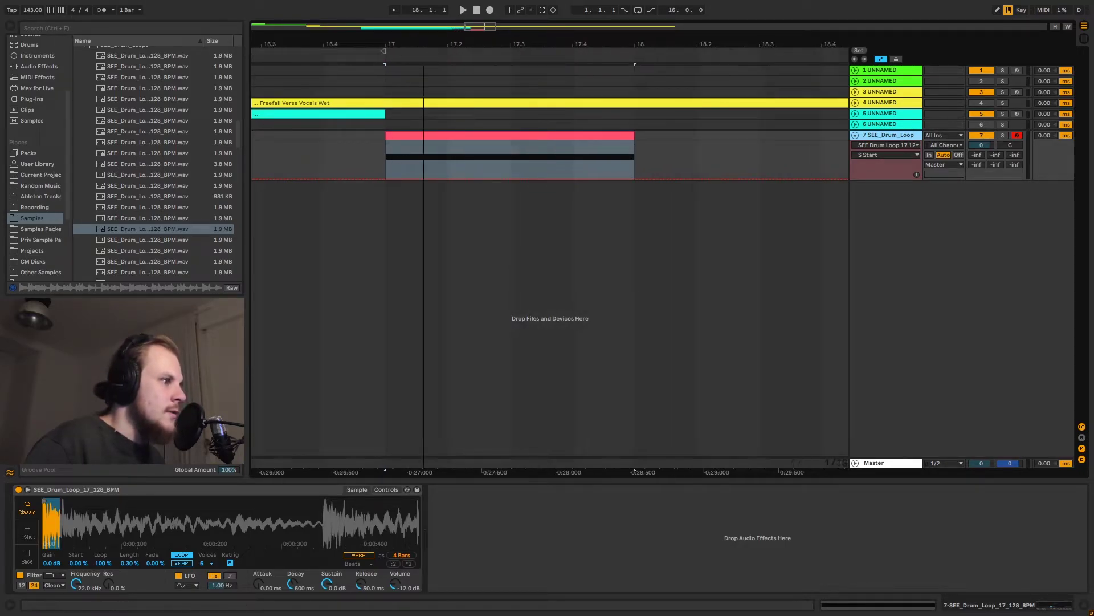
Step: Draw a varied stepped Sample Start automation in sixteenth-note steps across the one-bar clip on track 7
key(b)
click(402, 163)
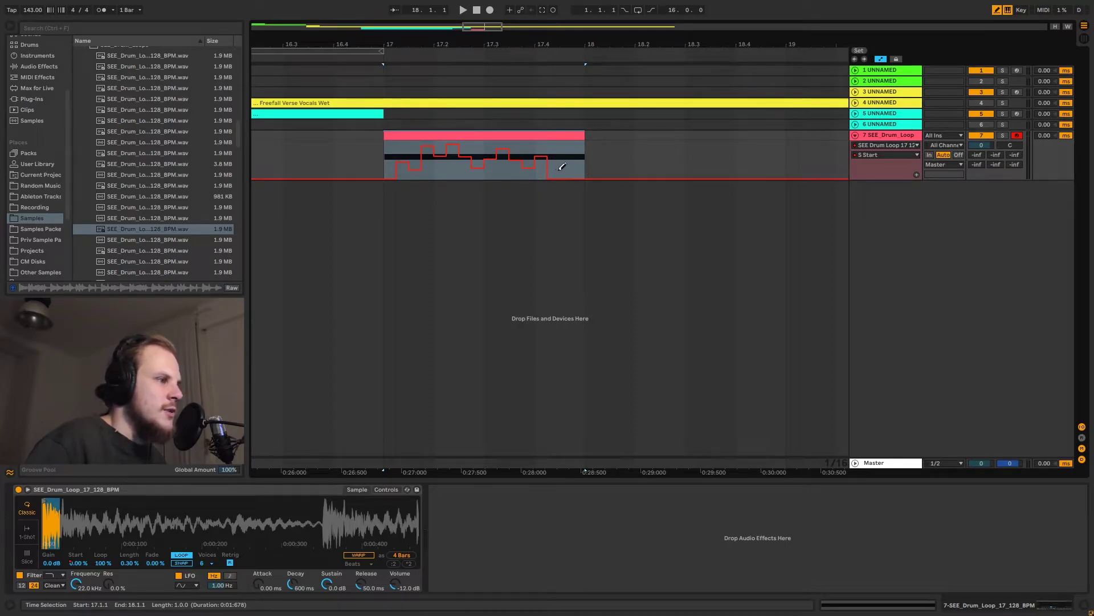
drag(562, 172, 561, 130)
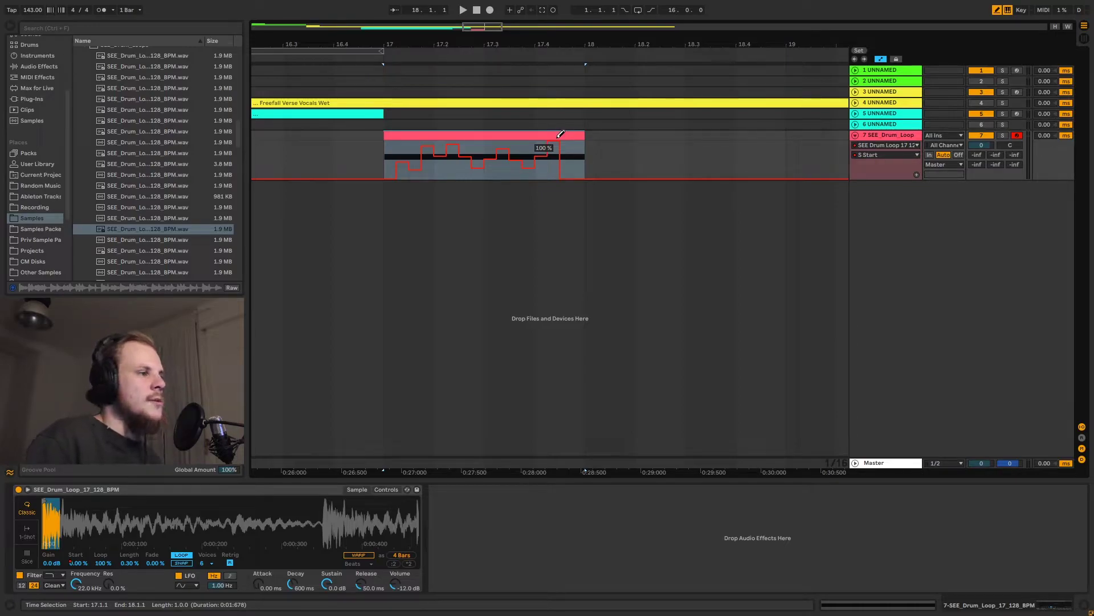
drag(561, 133, 563, 145)
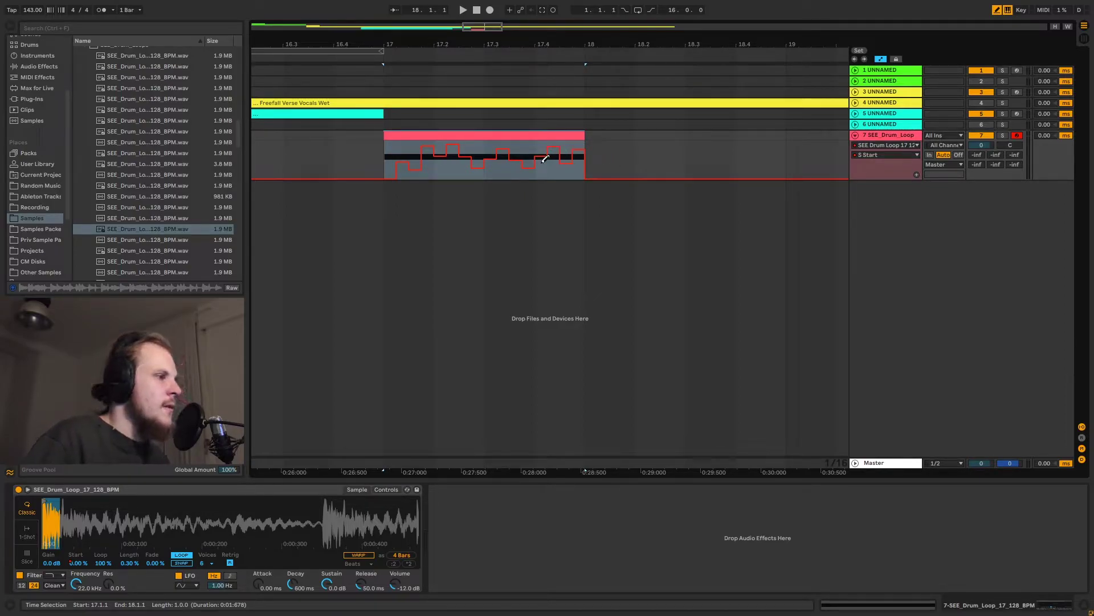
key(b)
Step: Solo track 7 and play its automated clip from 17.1.1
click(1002, 135)
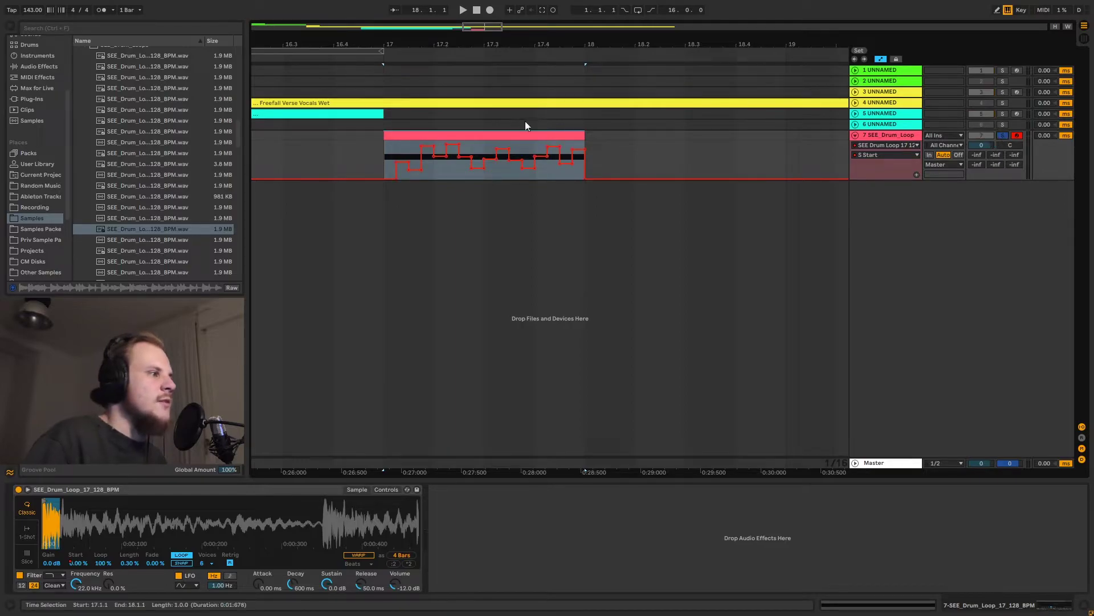
click(394, 149)
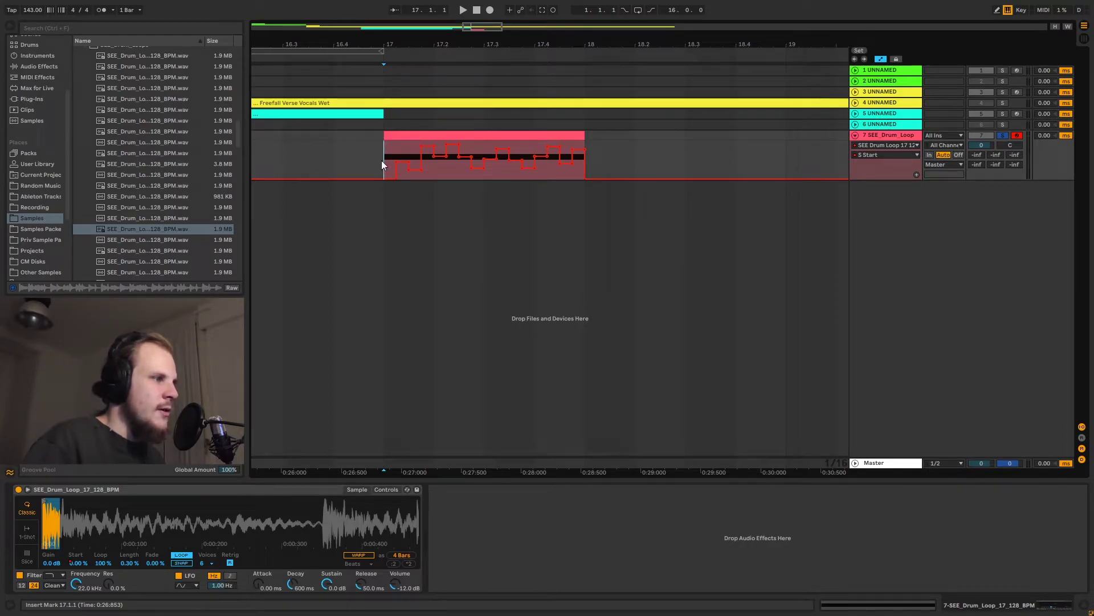
key(space)
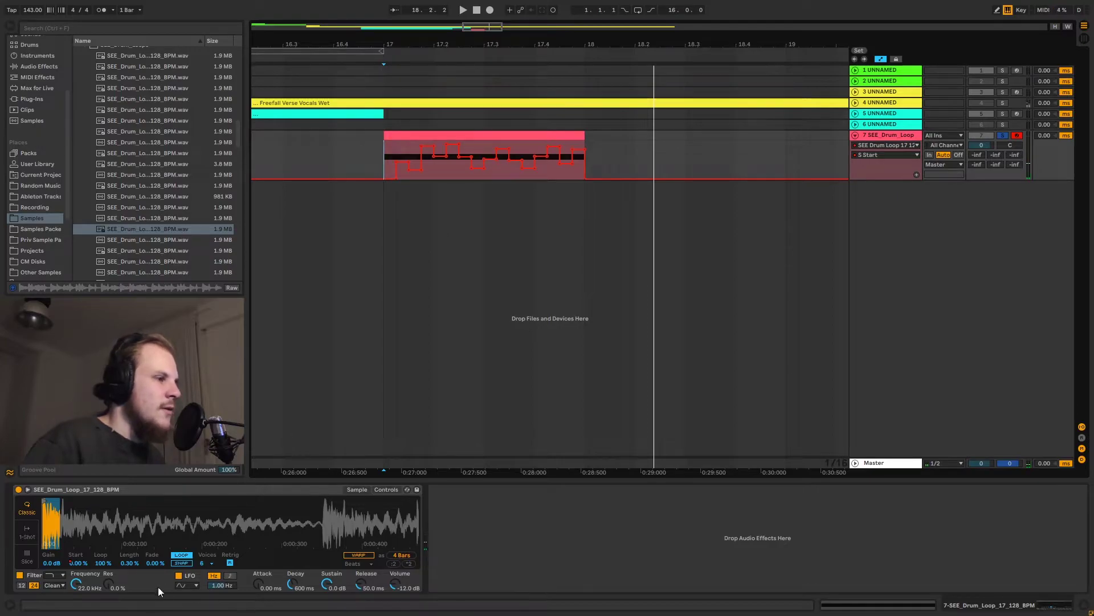
key(space)
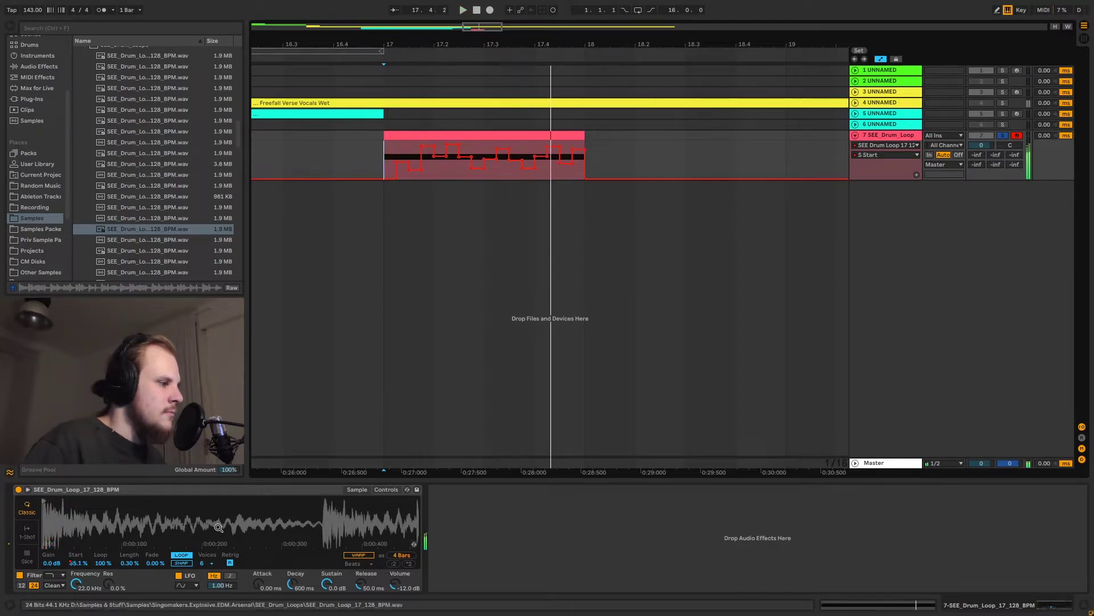
key(space)
key(space)
drag(228, 522, 228, 462)
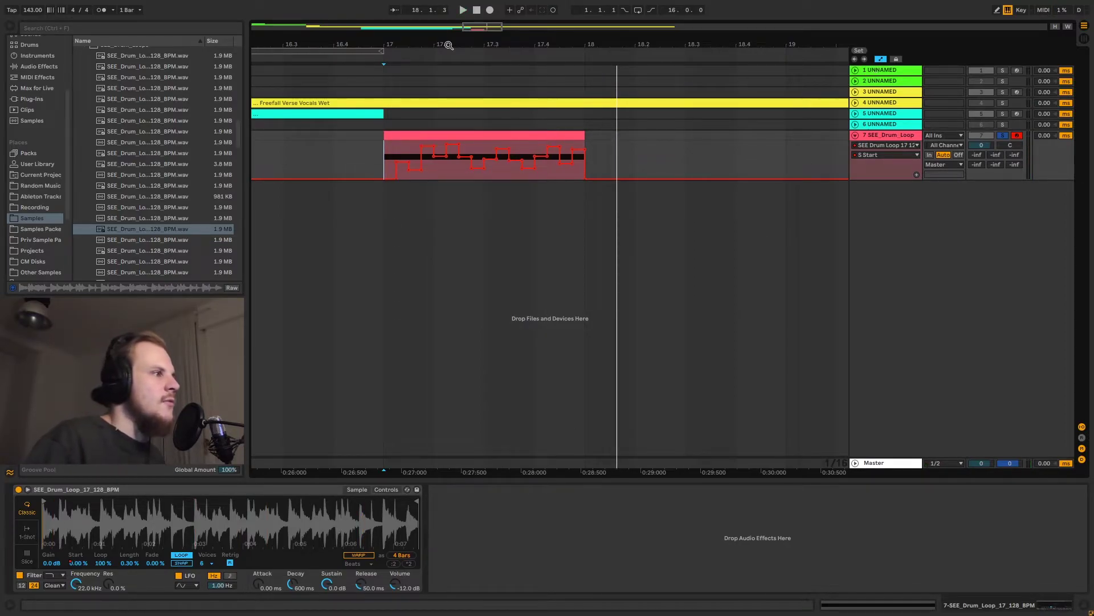
drag(449, 45, 542, 20)
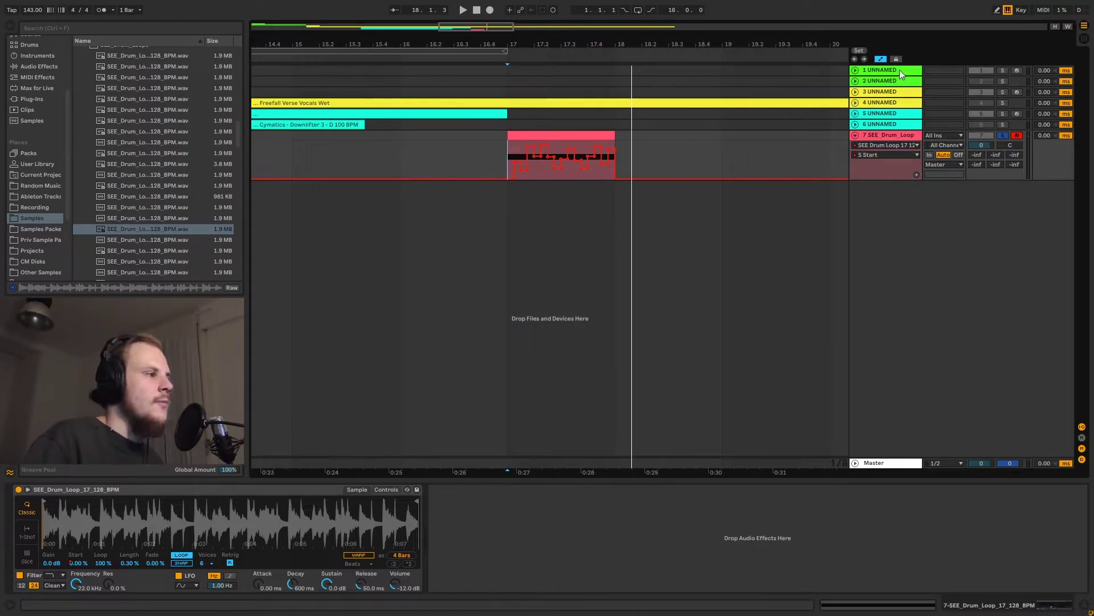
Step: Copy the effects from Overdrive through Reverb on track 1 and paste them after Simpler on track 7
click(900, 69)
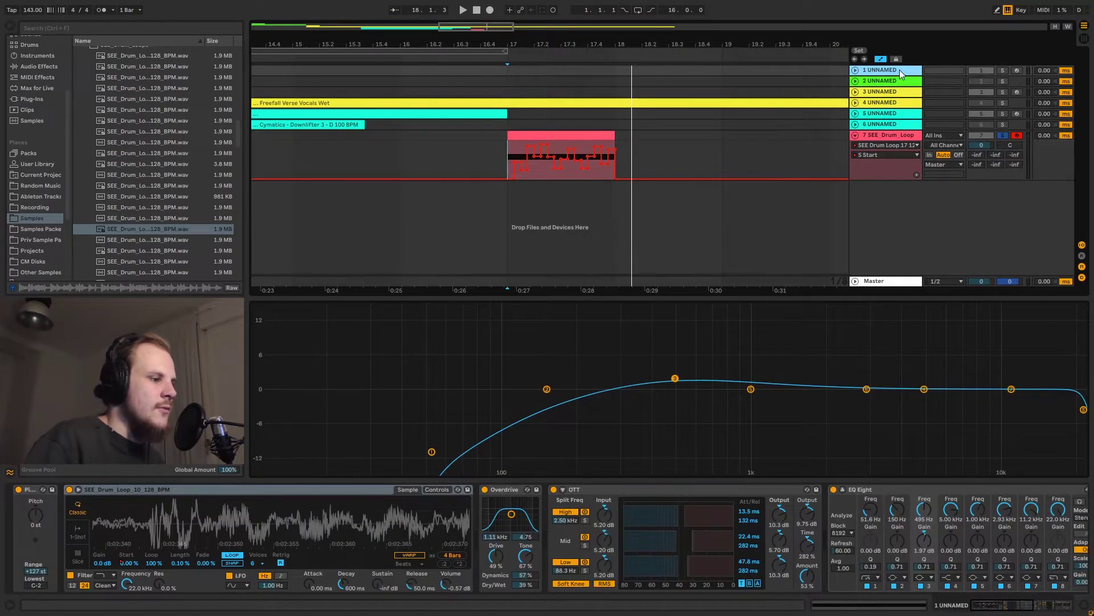
click(510, 496)
drag(978, 610, 1032, 610)
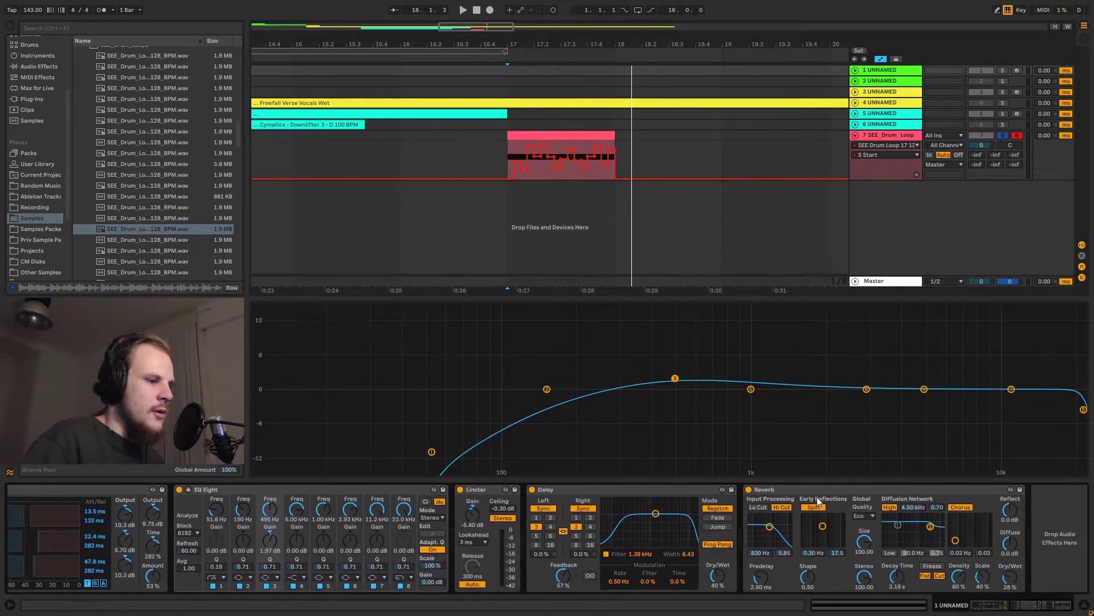
click(910, 138)
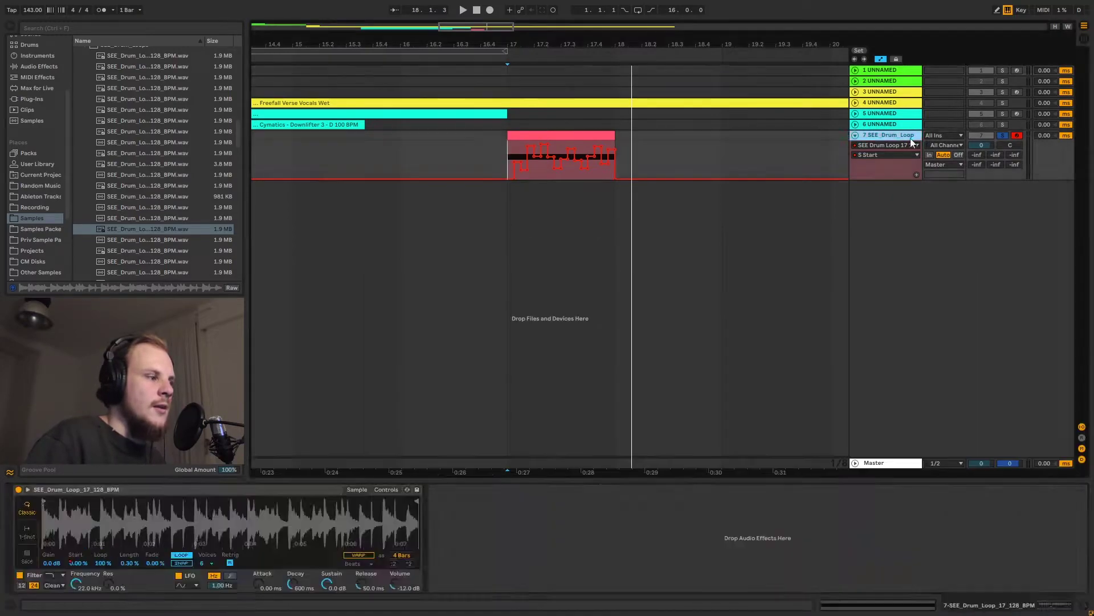
click(614, 553)
key(ctrl+v)
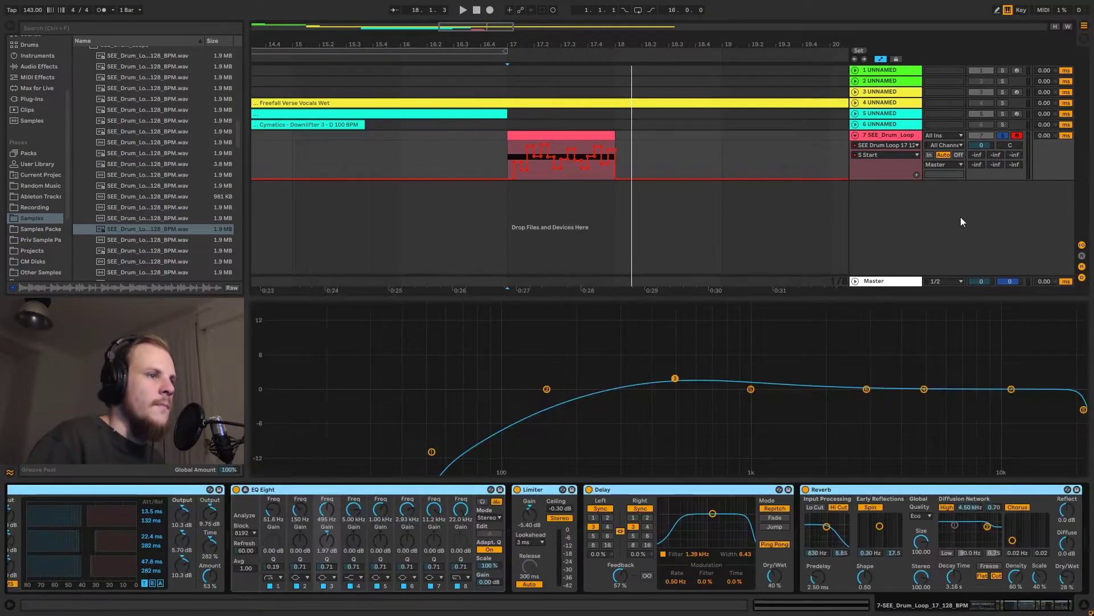
Step: Play track 7's clip through the pasted effects, return the insert marker to 17.1.1 and select Overdrive
click(520, 177)
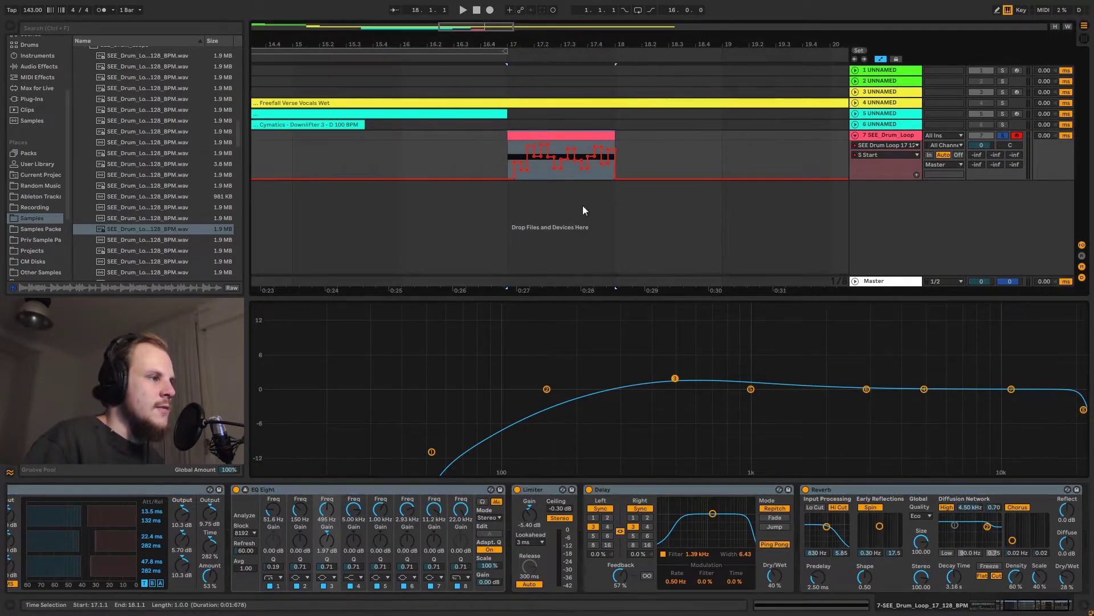
key(space)
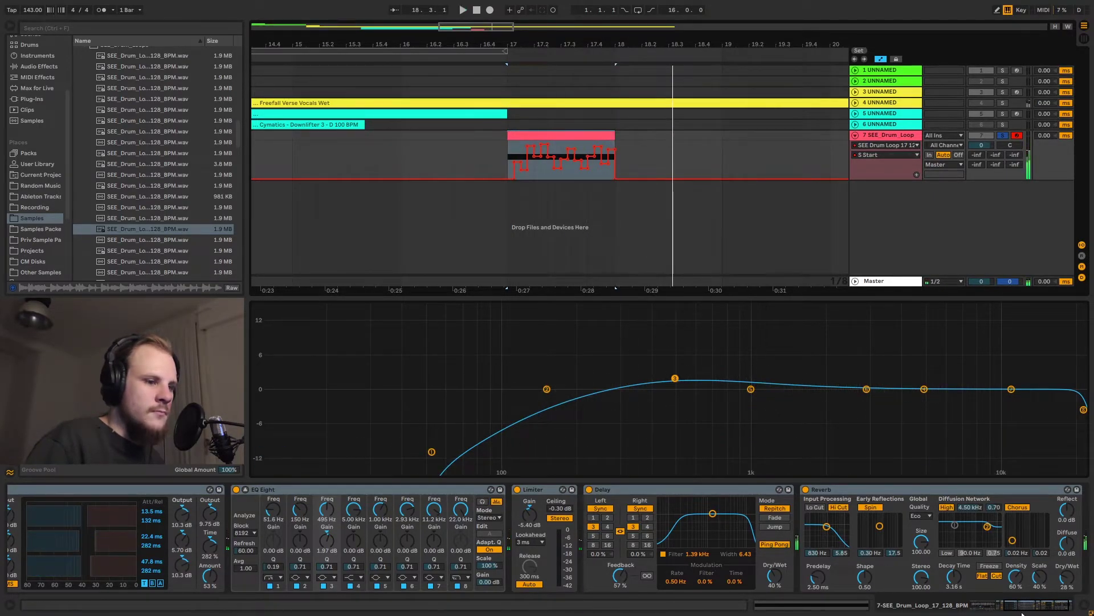
click(972, 606)
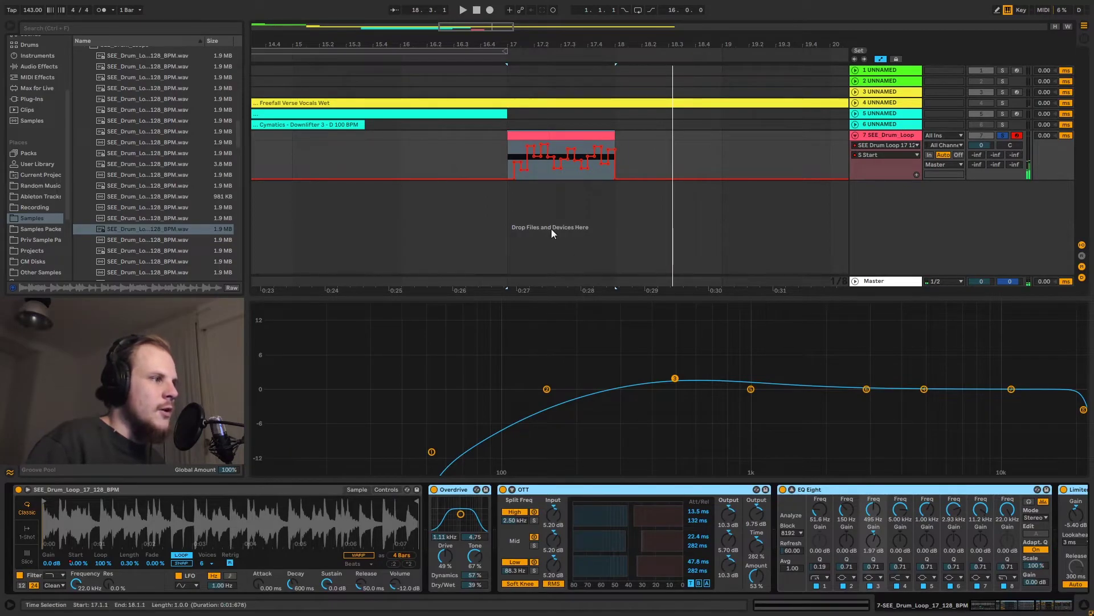
click(508, 215)
click(442, 521)
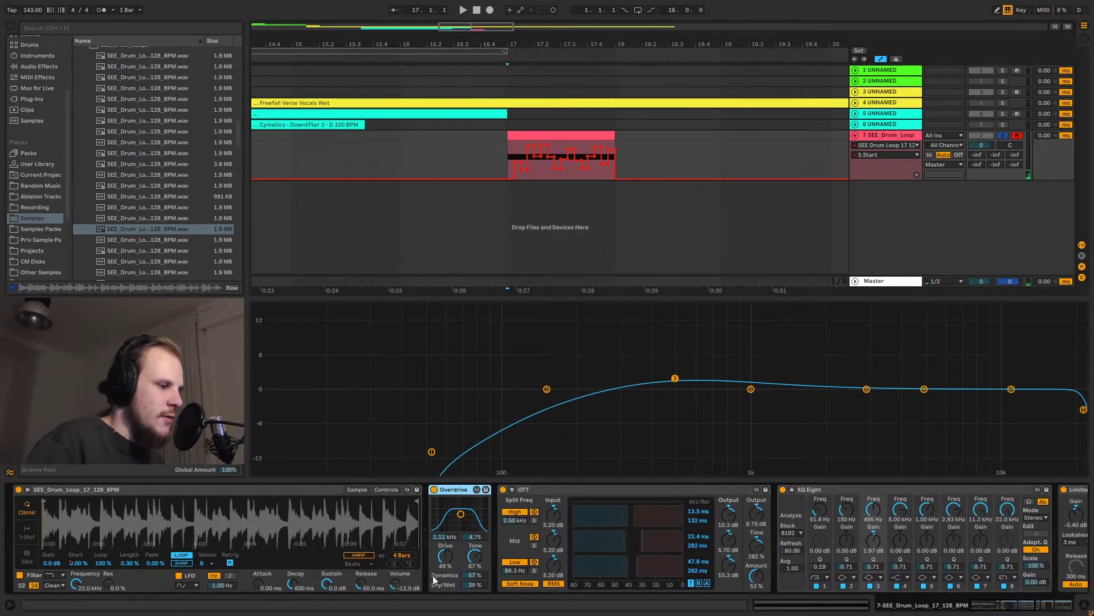
Step: Examine the effects chain on track 7 device by device: OTT, EQ Eight, Limiter, Delay and Reverb, then return to Simpler
click(562, 494)
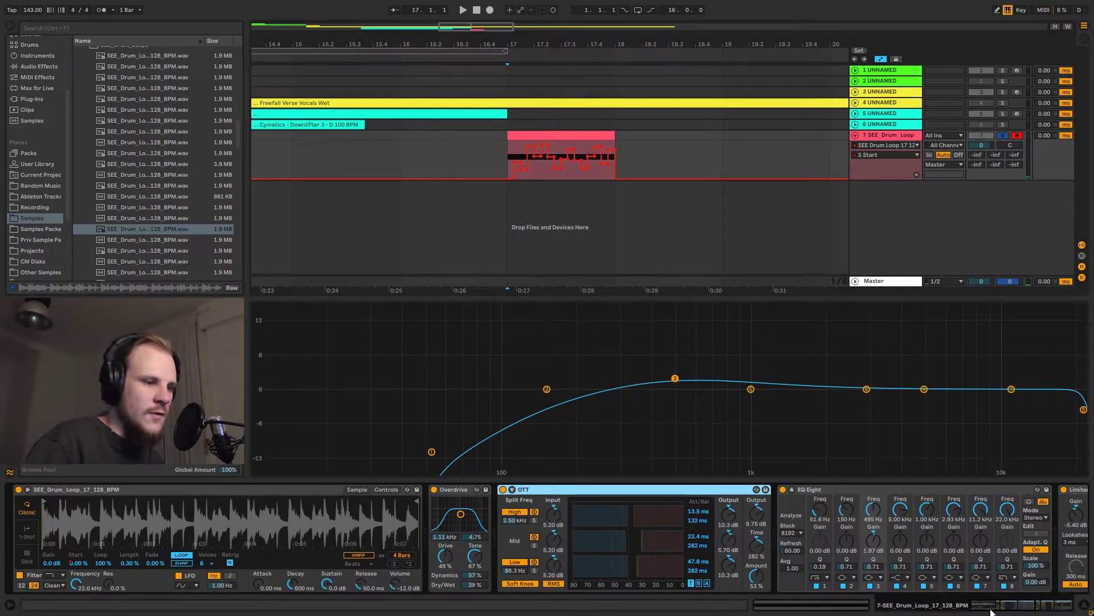
drag(999, 608, 1010, 609)
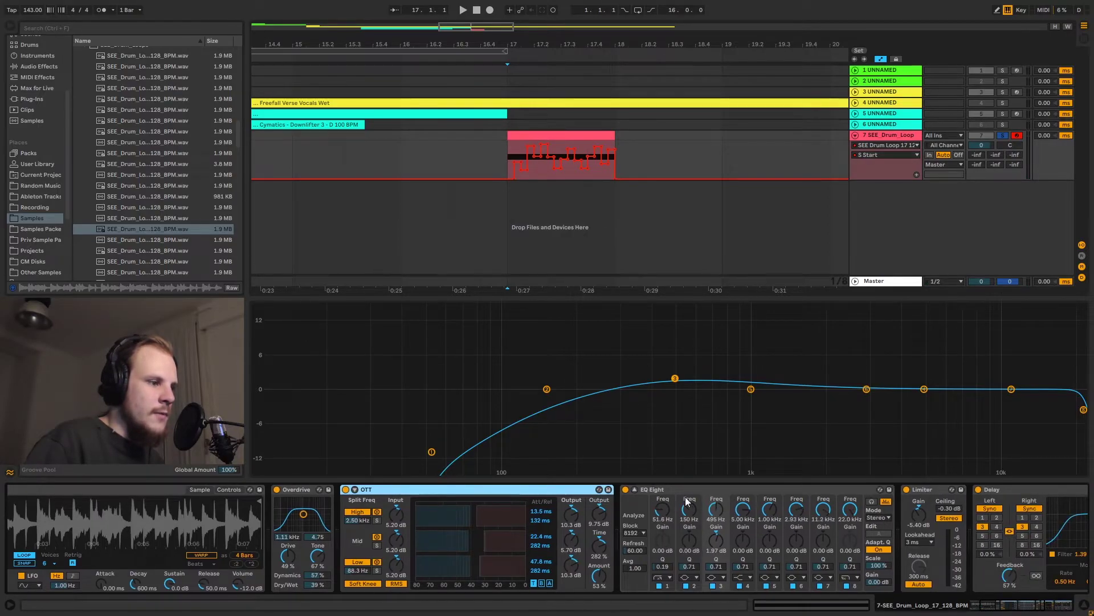
click(669, 498)
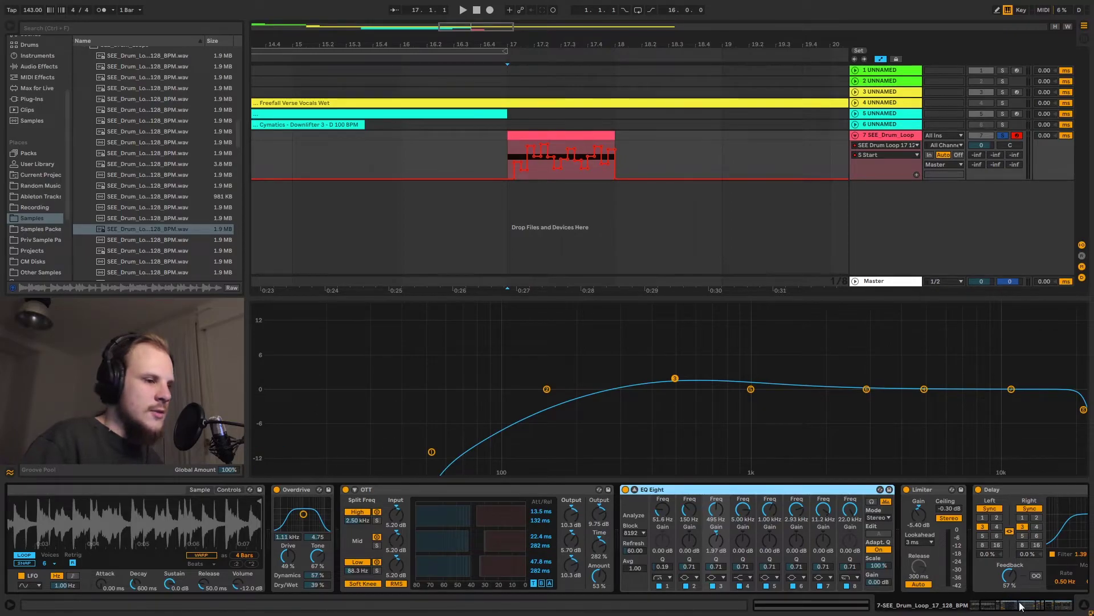
drag(1026, 610, 1061, 613)
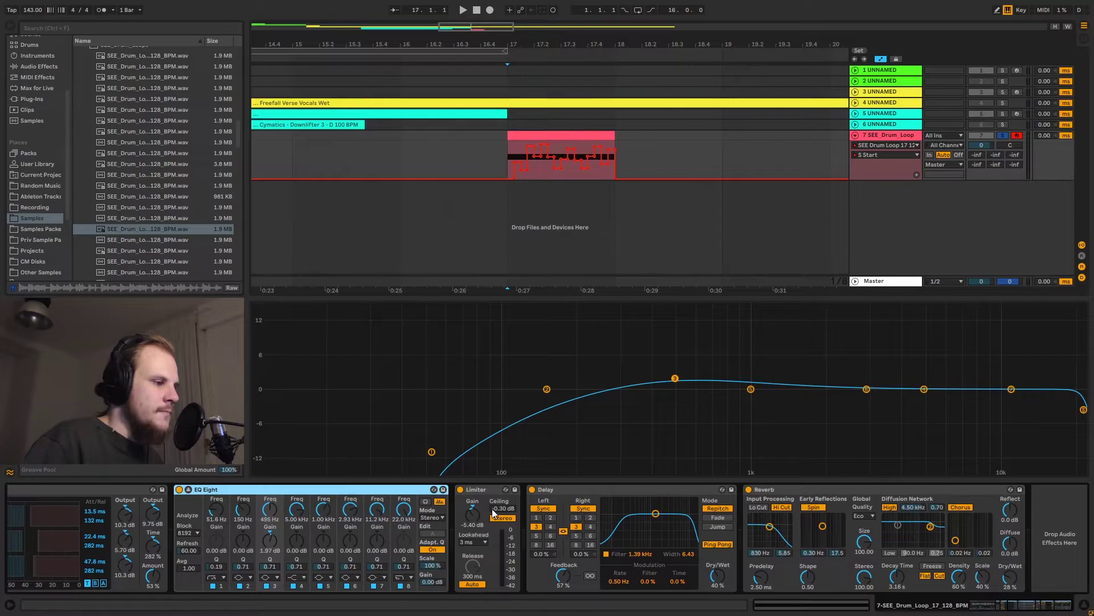
click(482, 490)
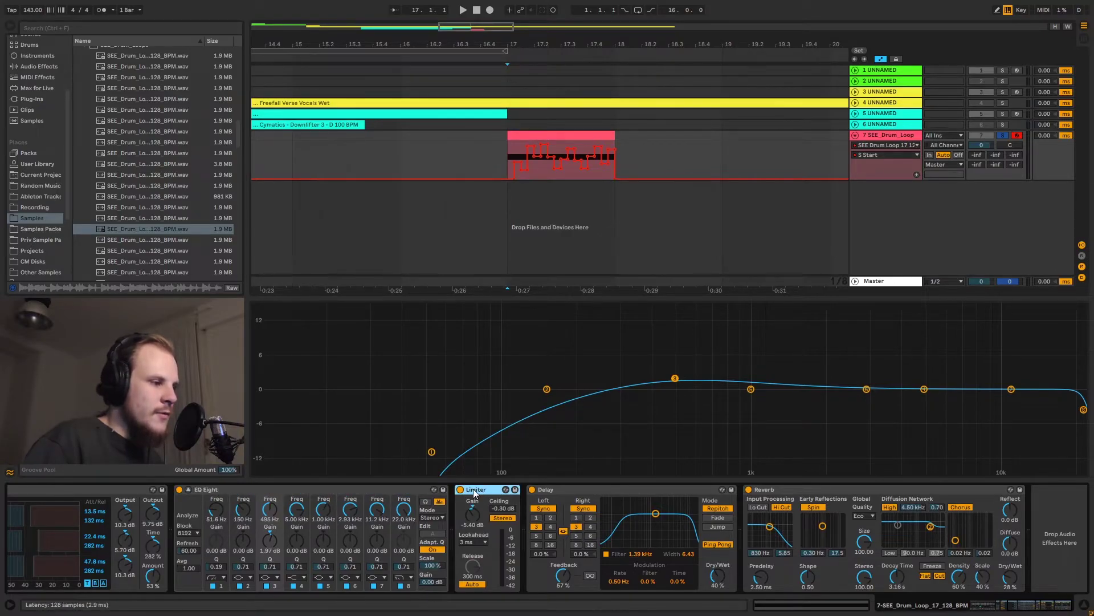
click(555, 491)
click(834, 488)
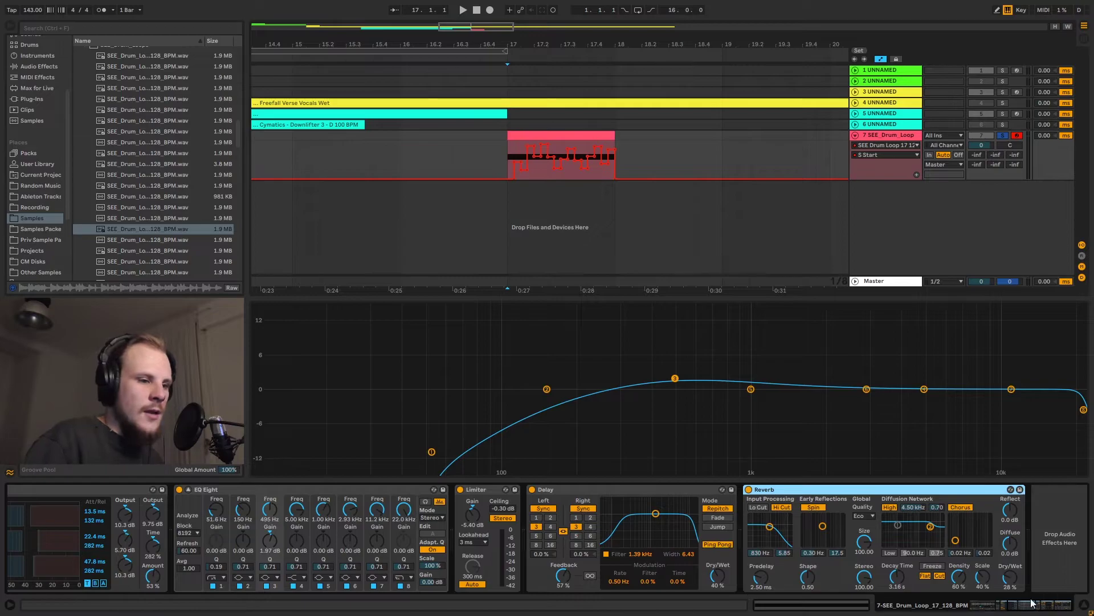
drag(1033, 603, 986, 606)
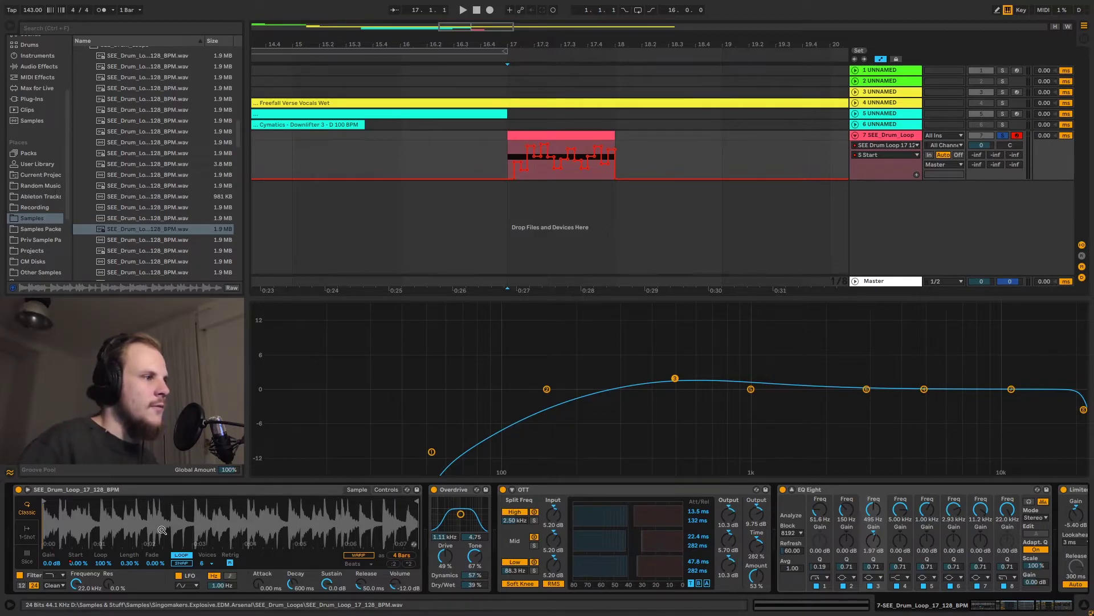
Step: View the whole arrangement, open the downlifter clip on track 6 and look through its warp mode options
drag(604, 43, 750, 36)
drag(669, 38, 347, 66)
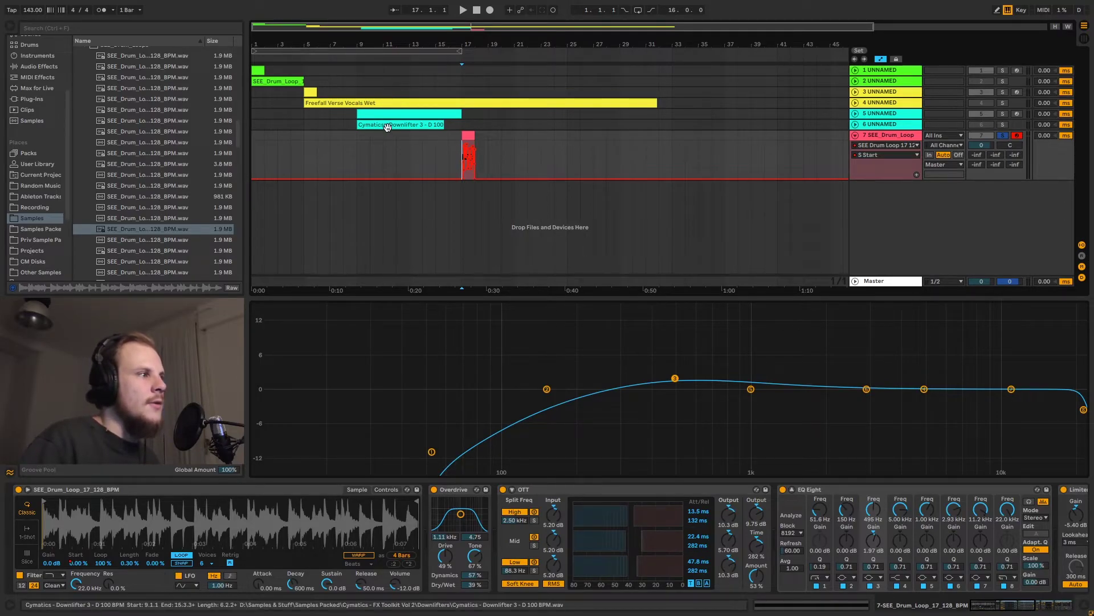
click(431, 125)
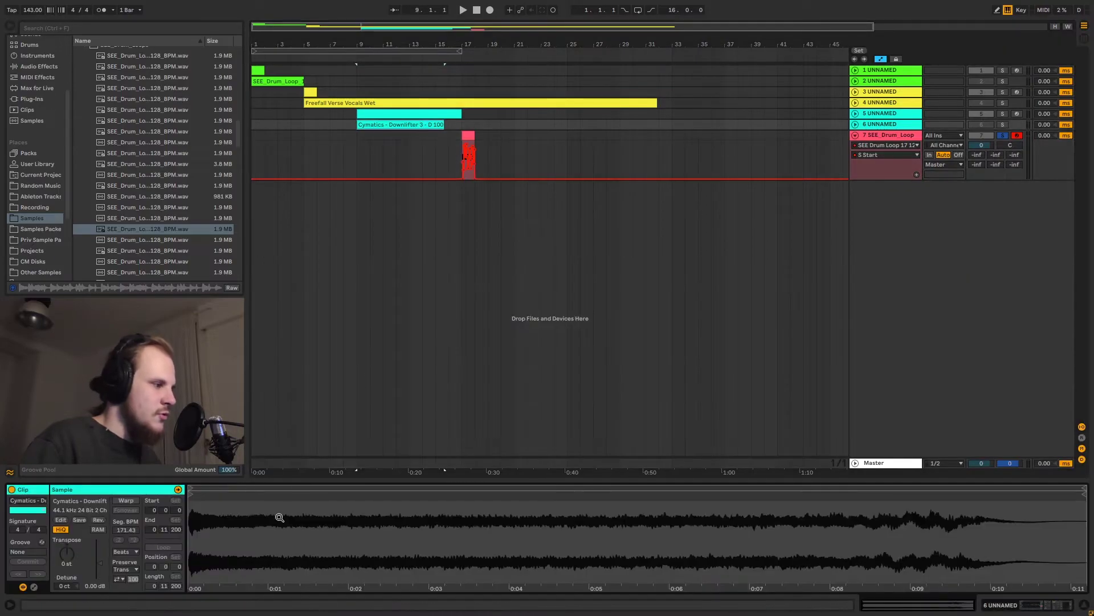
click(132, 551)
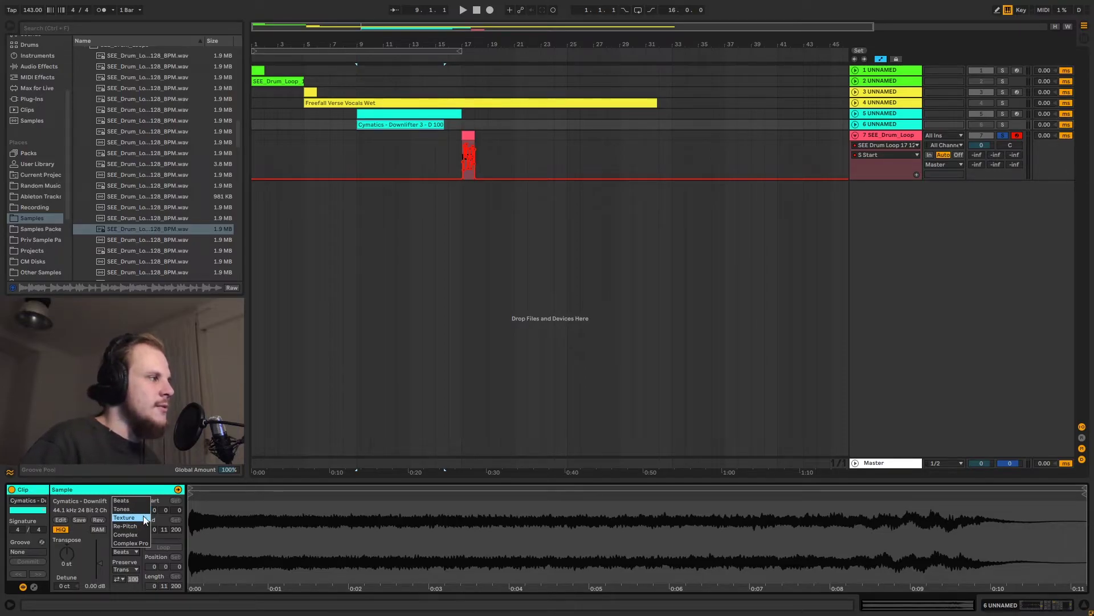
click(442, 355)
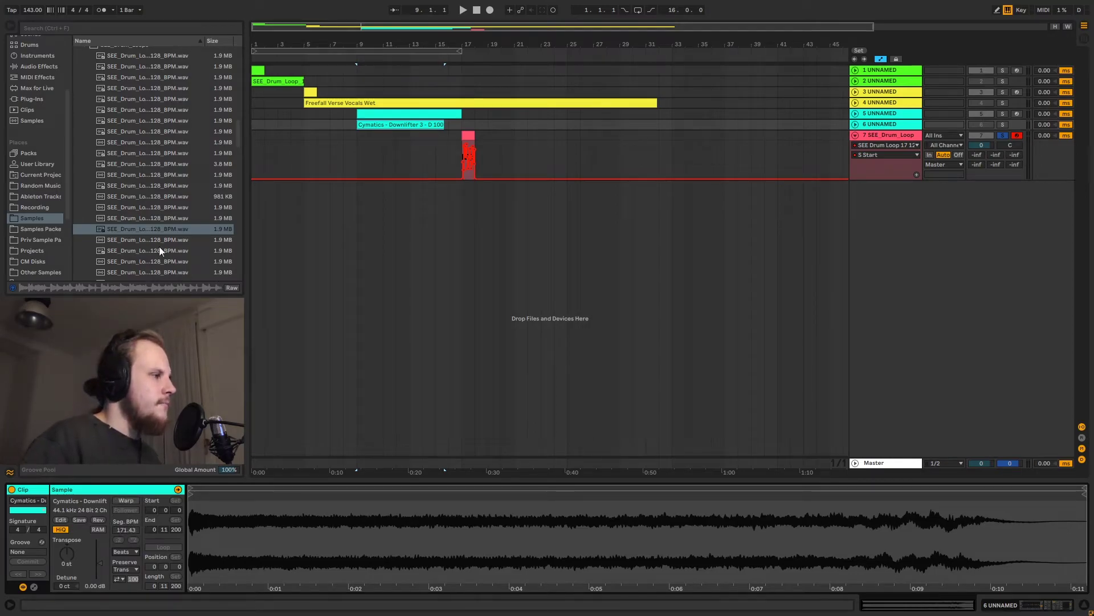
Step: Place the first drum loop from SEE_Drum_Loops on a new audio track at bar 21, solo the track and play it
scroll(122, 225, up, 3)
scroll(122, 221, up, 3)
scroll(146, 211, down, 3)
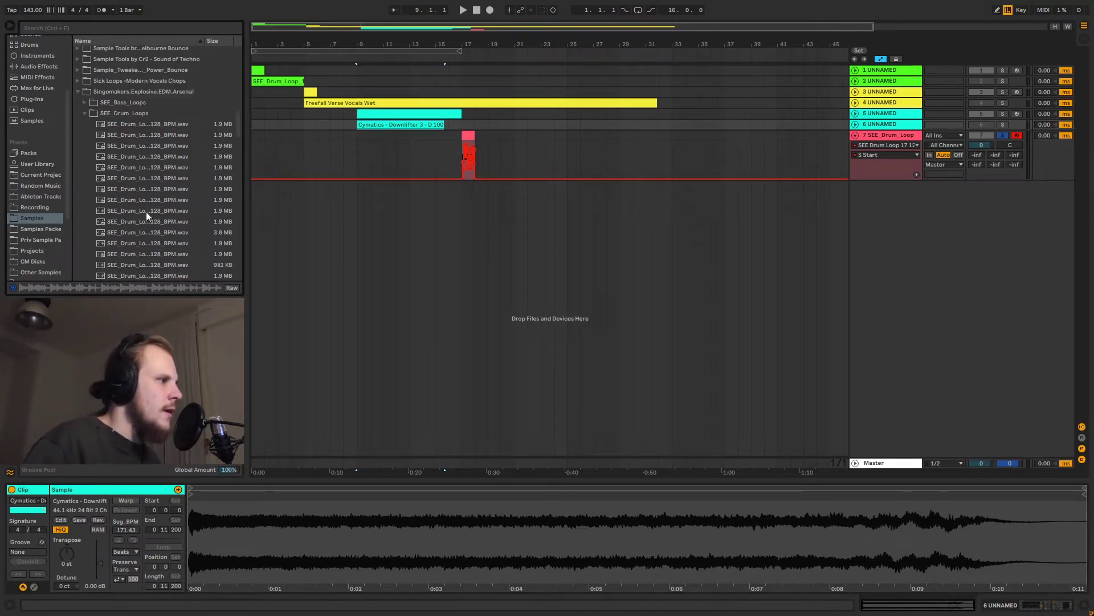
click(132, 125)
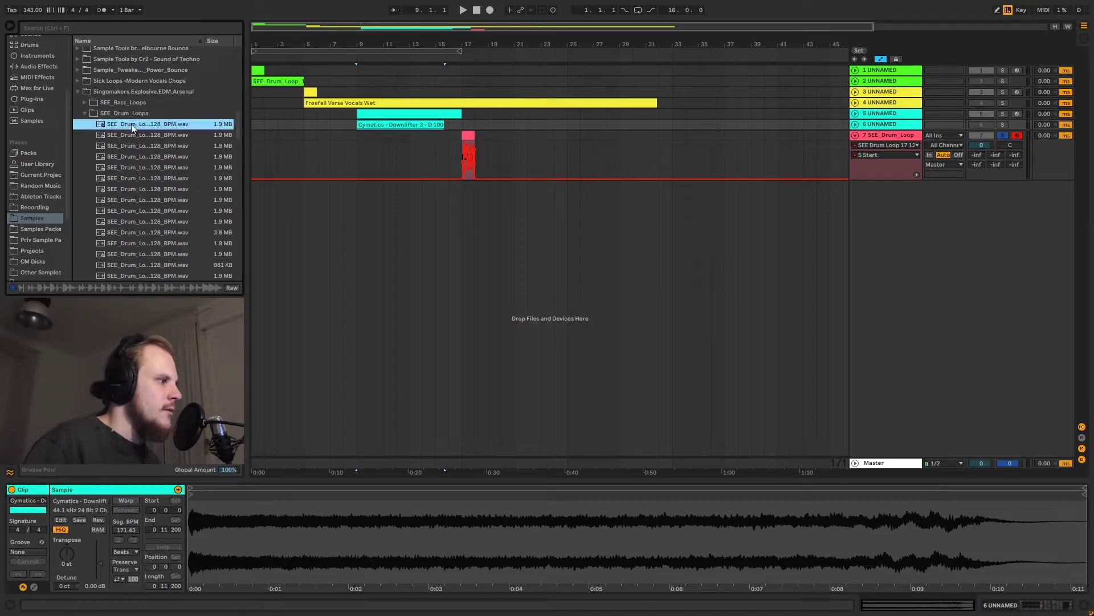
drag(131, 124, 511, 197)
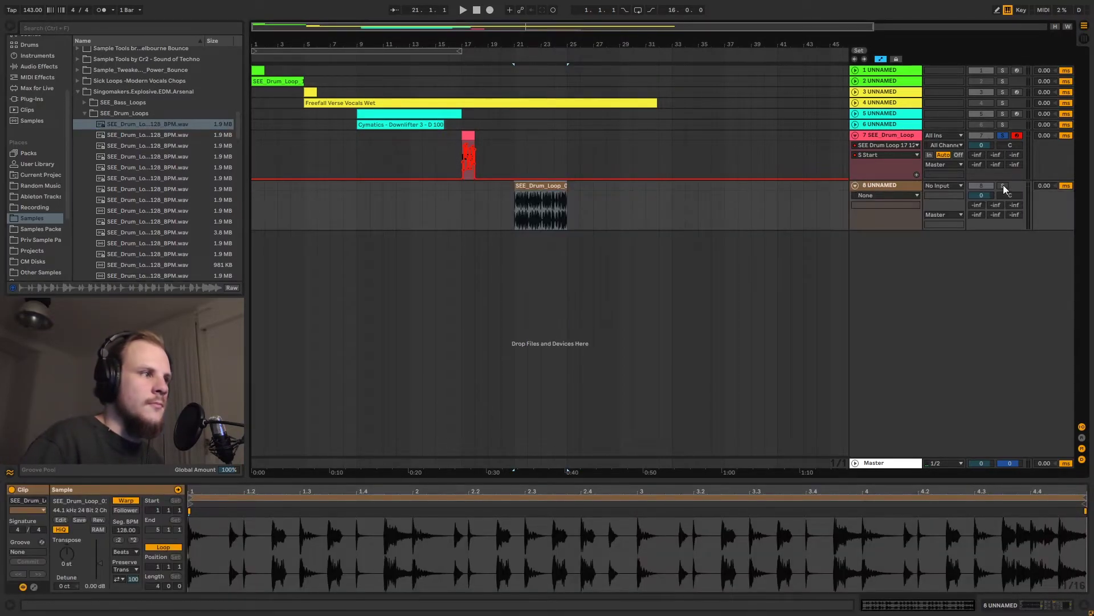
key(space)
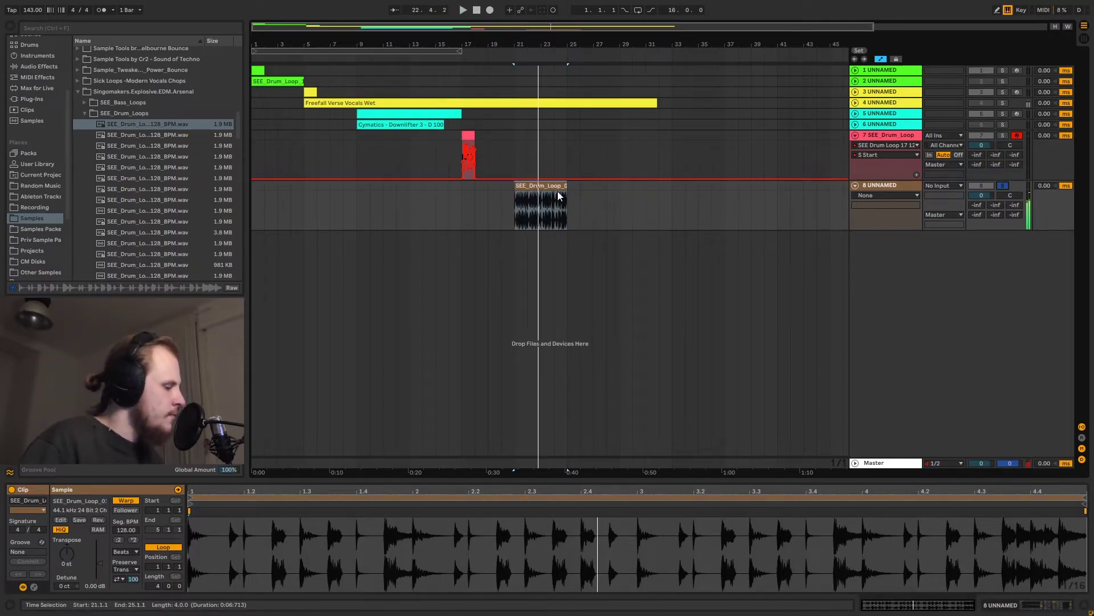
Step: Stretch the drum loop clip on track 8 to eight bars, ending at 29.1.1, and play it from 21.1.1
drag(568, 188, 620, 189)
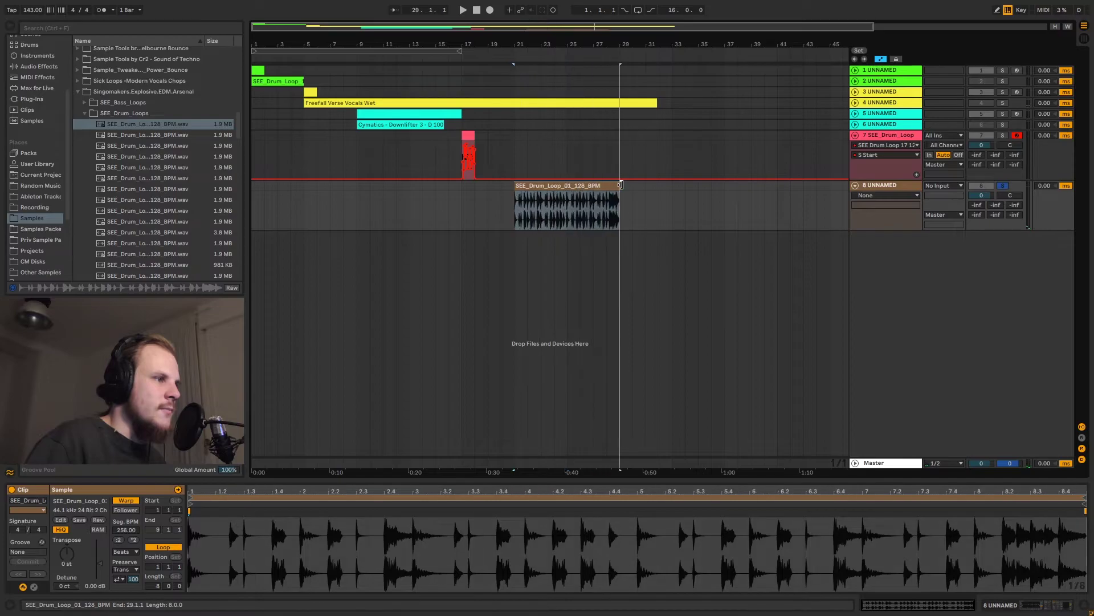
click(516, 215)
key(space)
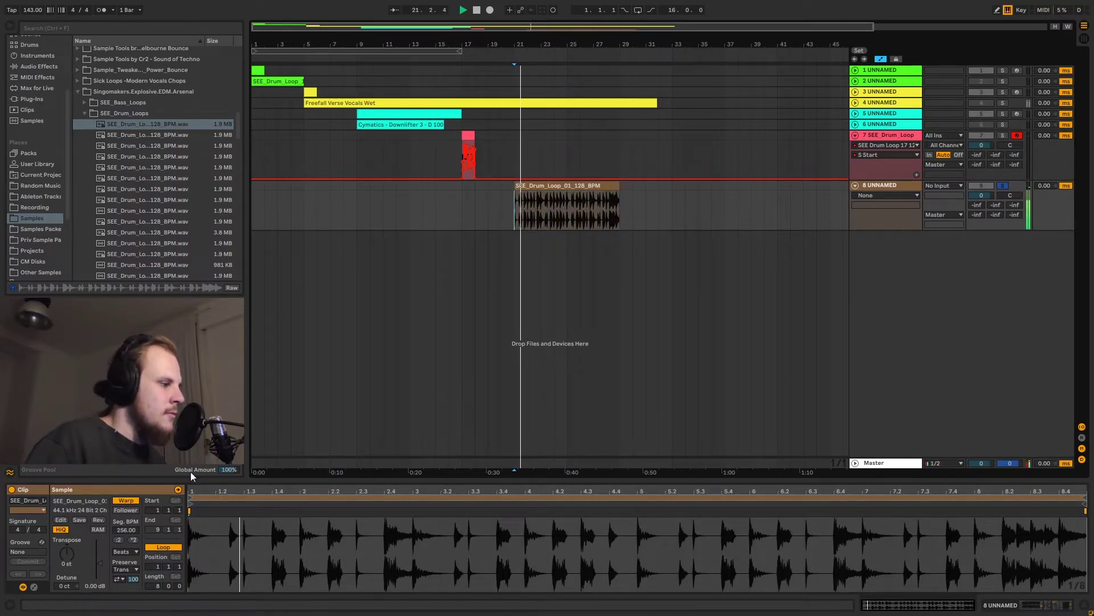
Step: Set the stretched drum loop's warp mode to Texture, play it from 21.1.1, and adjust grain size to about 55 and raise the flux
click(132, 552)
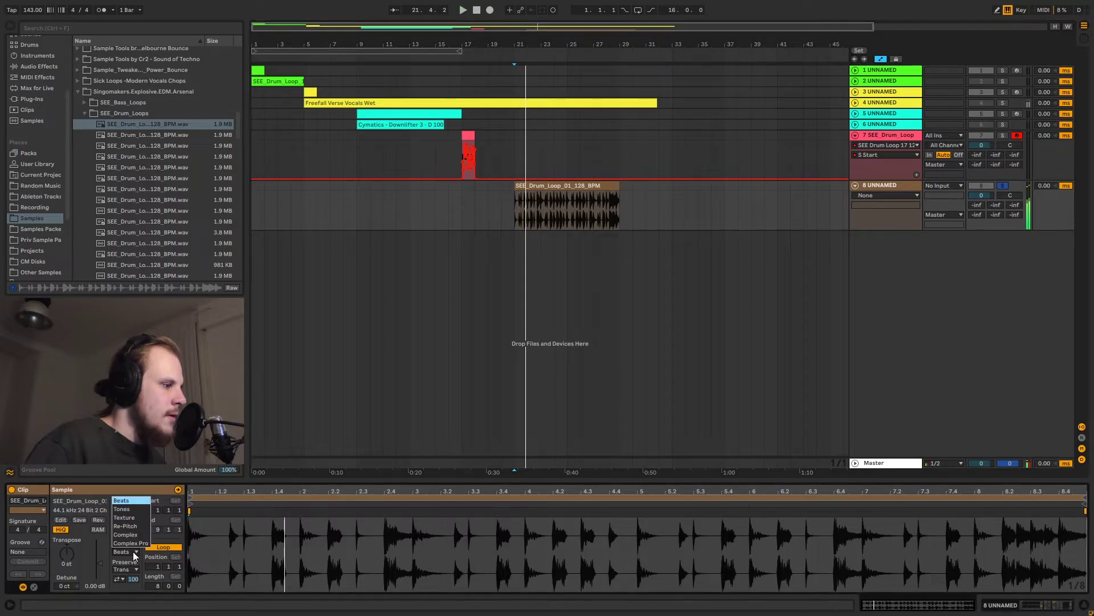
click(132, 518)
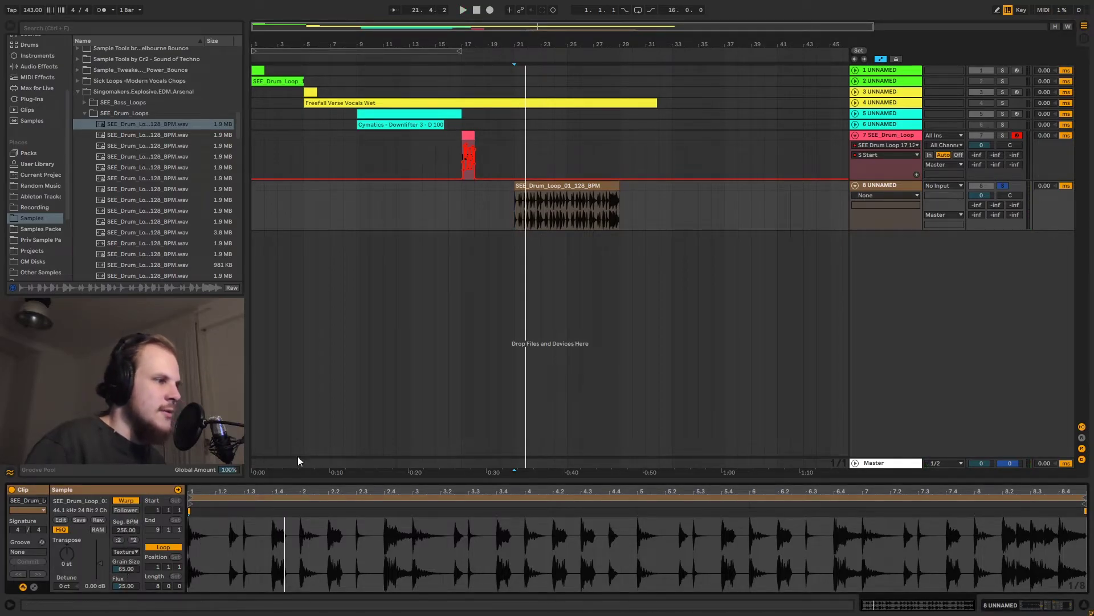
key(space)
click(515, 216)
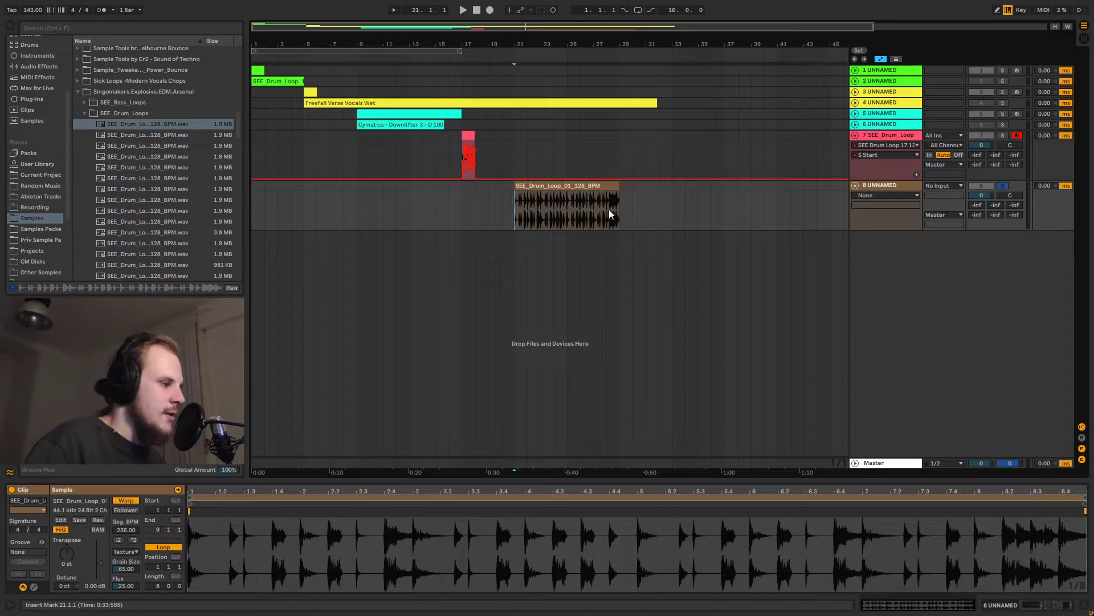
key(space)
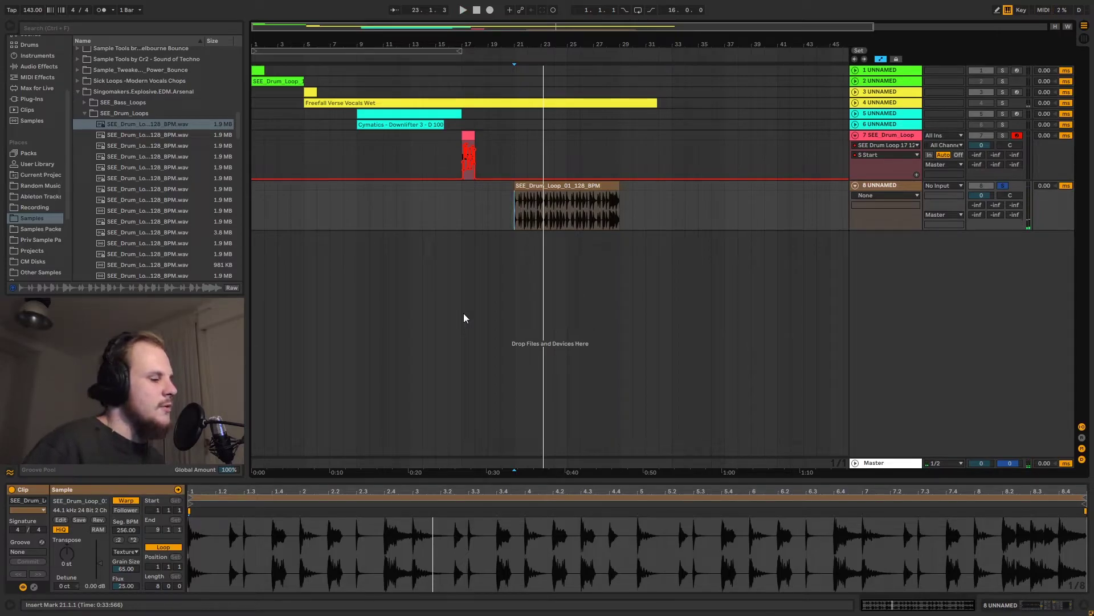
drag(128, 569, 126, 563)
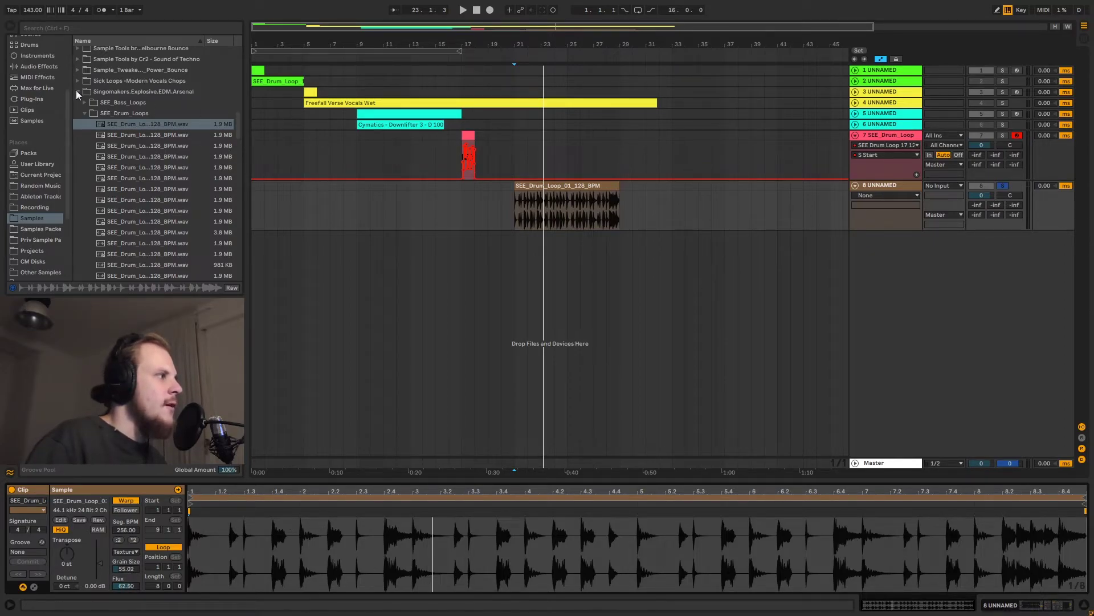
Step: Add an empty Simpler on a new MIDI track below track 8
click(45, 57)
drag(105, 148, 486, 233)
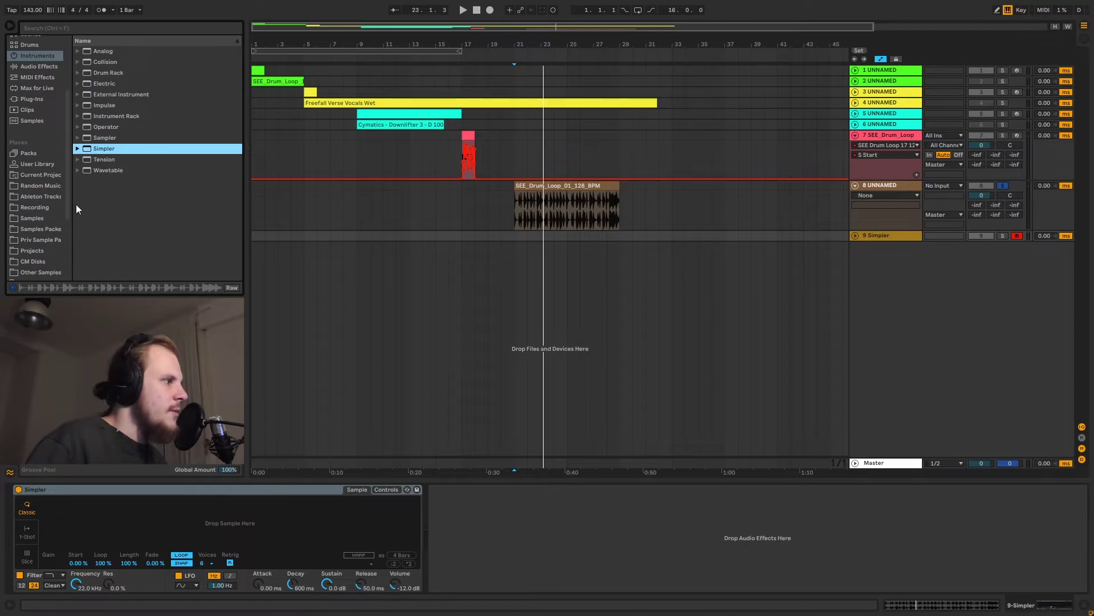
click(46, 229)
drag(151, 51, 239, 527)
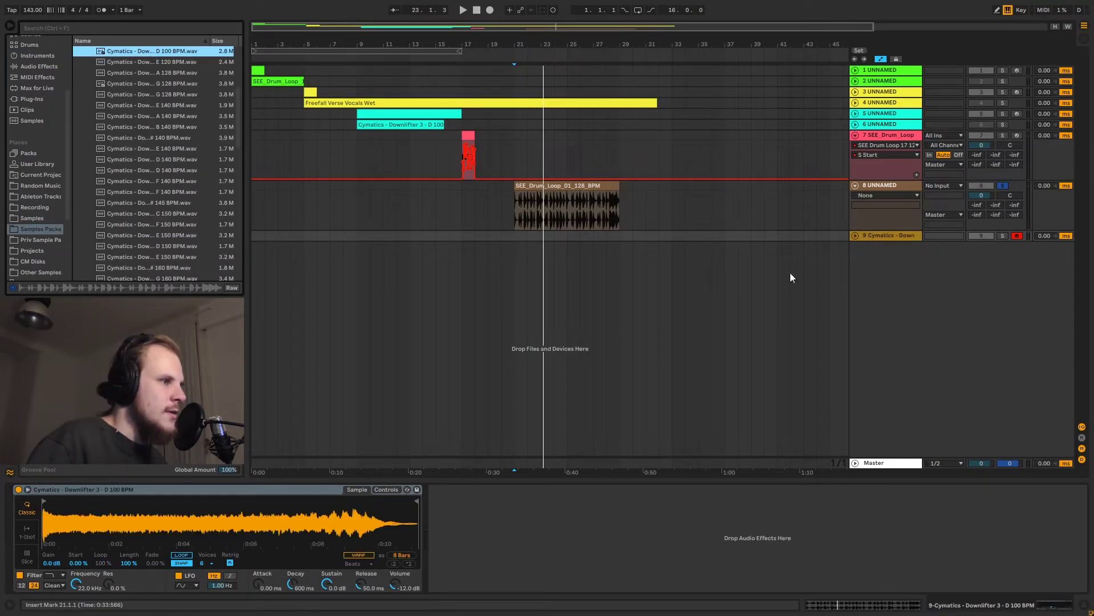
click(518, 235)
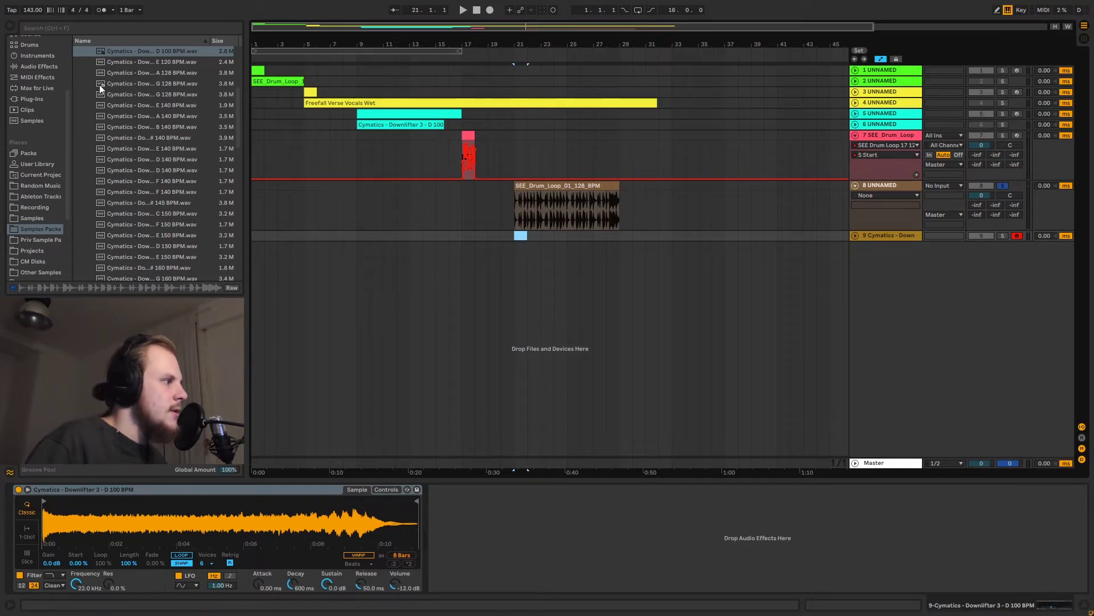
Step: Load SEE_Drum_Loop_01_128_BPM into the Simpler on track 9
click(37, 219)
drag(167, 124, 223, 523)
Step: Create an eight-bar MIDI clip on track 9 from bar 21 to 29 and fill it with one sustained C3 note
drag(515, 236, 618, 237)
key(ctrl+shift+m)
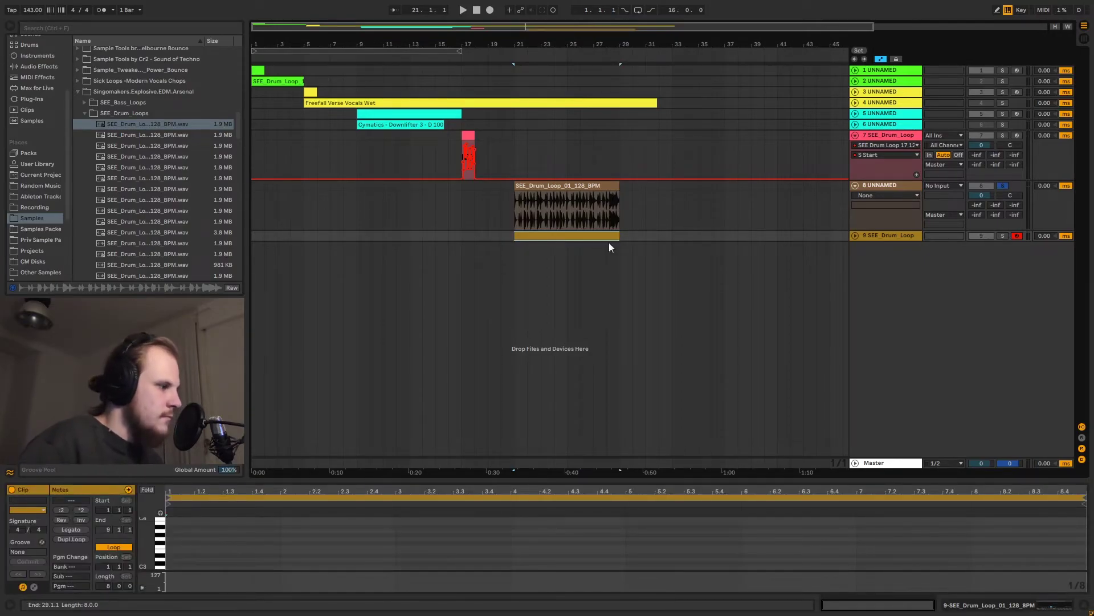
double_click(169, 566)
drag(179, 567, 1086, 568)
Step: Unfold track 9 and, in its Simpler, enable looping, set Length to 0.10 % and Fade to 49.2 %
click(855, 235)
click(885, 244)
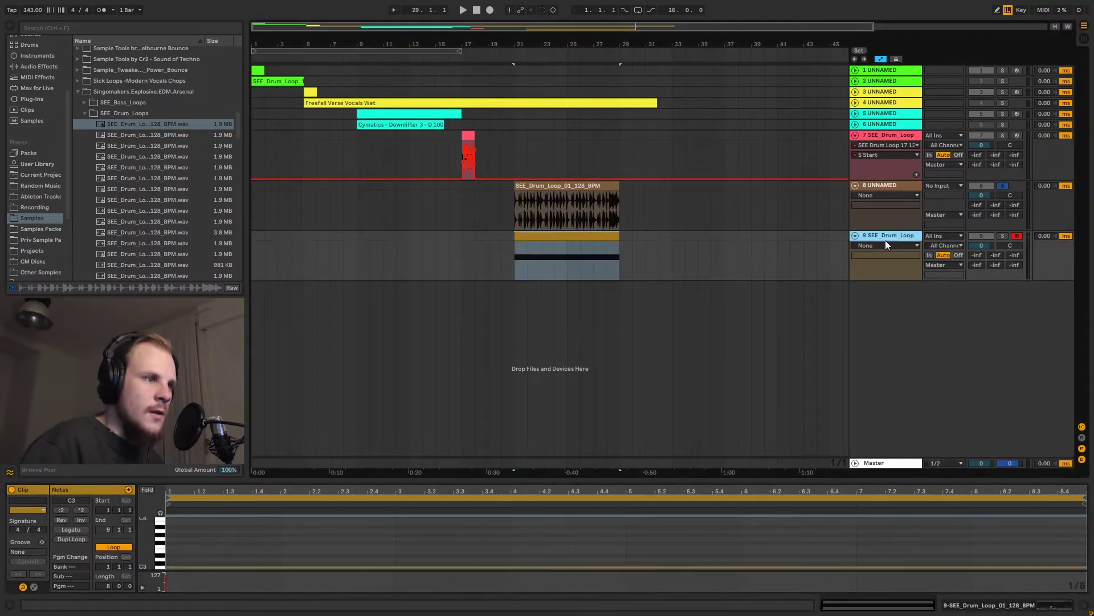
click(883, 244)
click(887, 235)
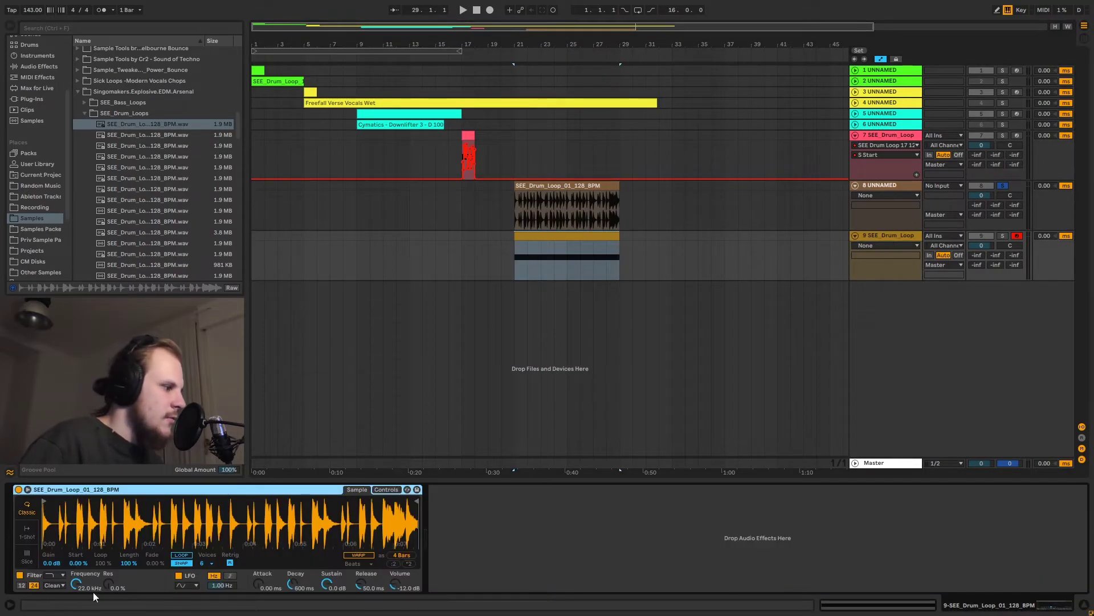
click(181, 555)
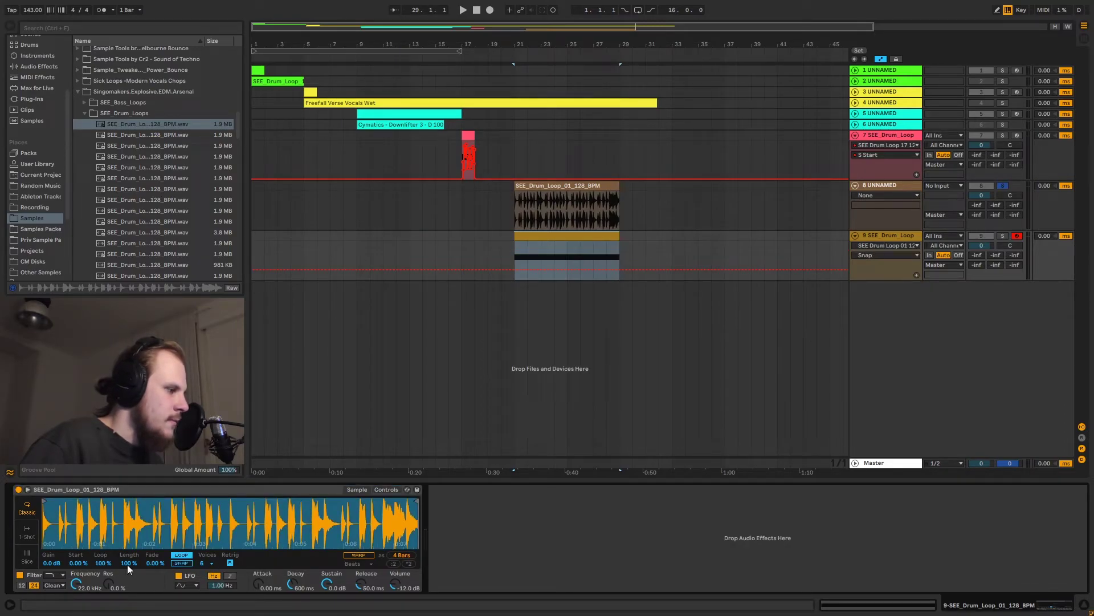
mouse_move(128, 567)
mouse_down()
mouse_move(128, 579)
mouse_move(128, 565)
mouse_up()
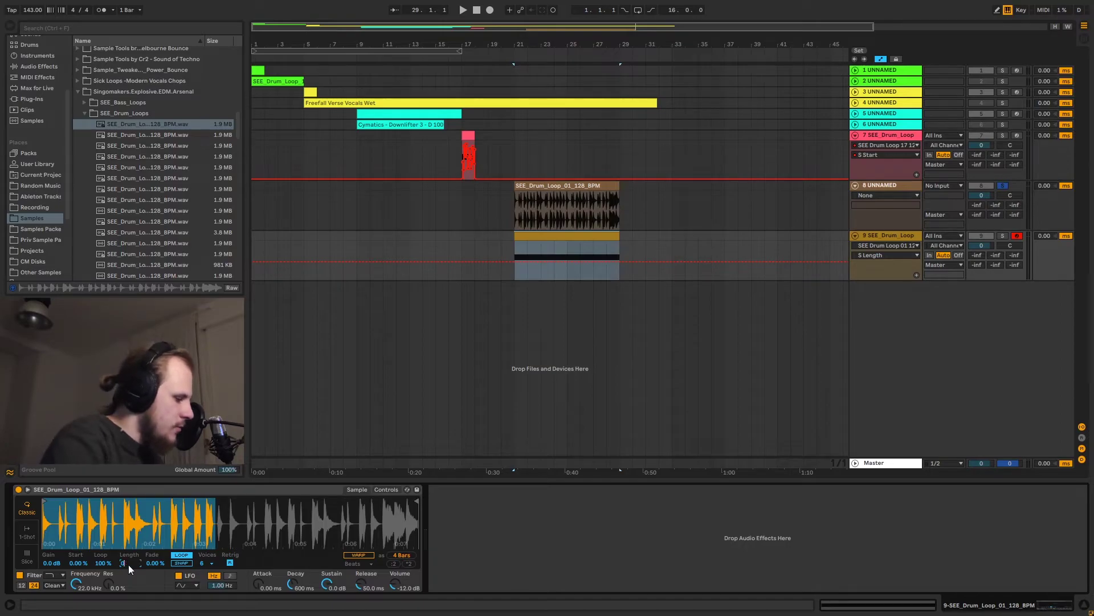
text(0)
key(Return)
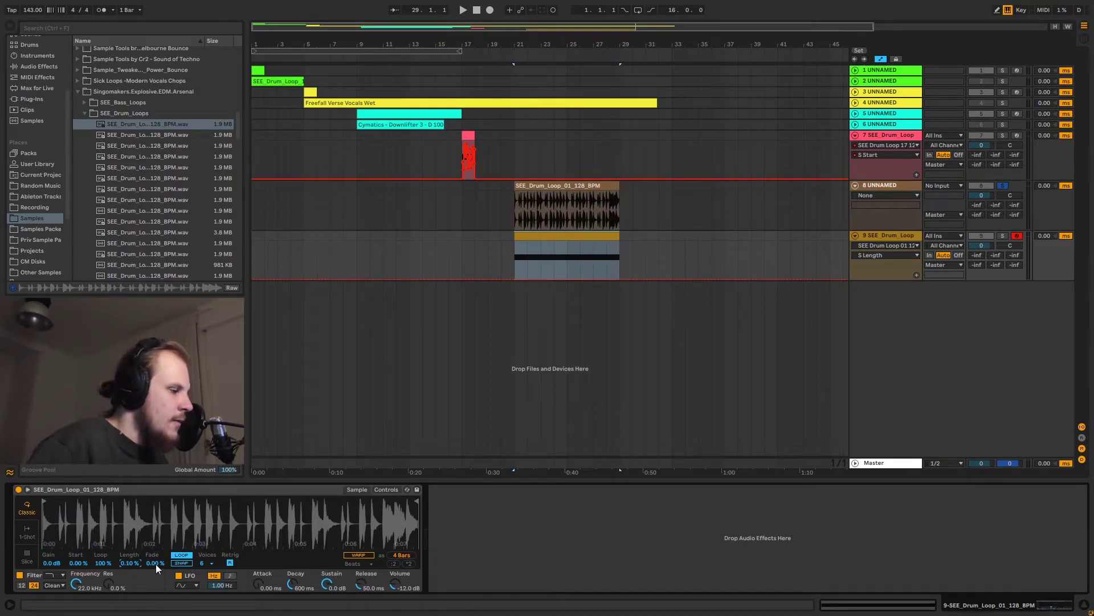
click(147, 563)
drag(159, 562, 158, 564)
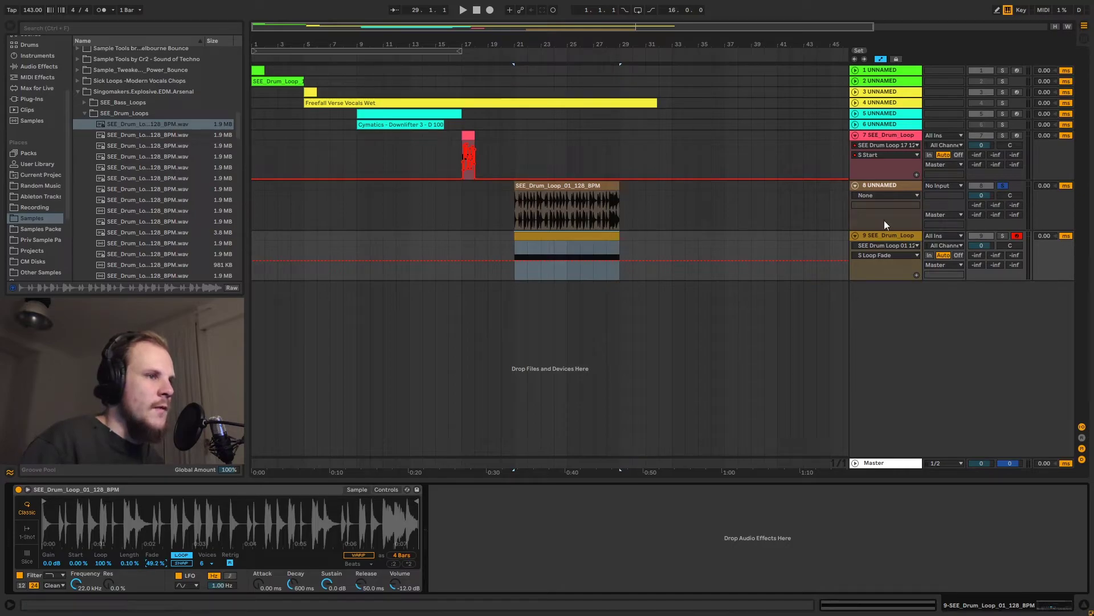
Step: Check track 8's audio clip, then display Simpler's Sample Start automation on track 9 and place the insert marker at 21.1.1
double_click(605, 185)
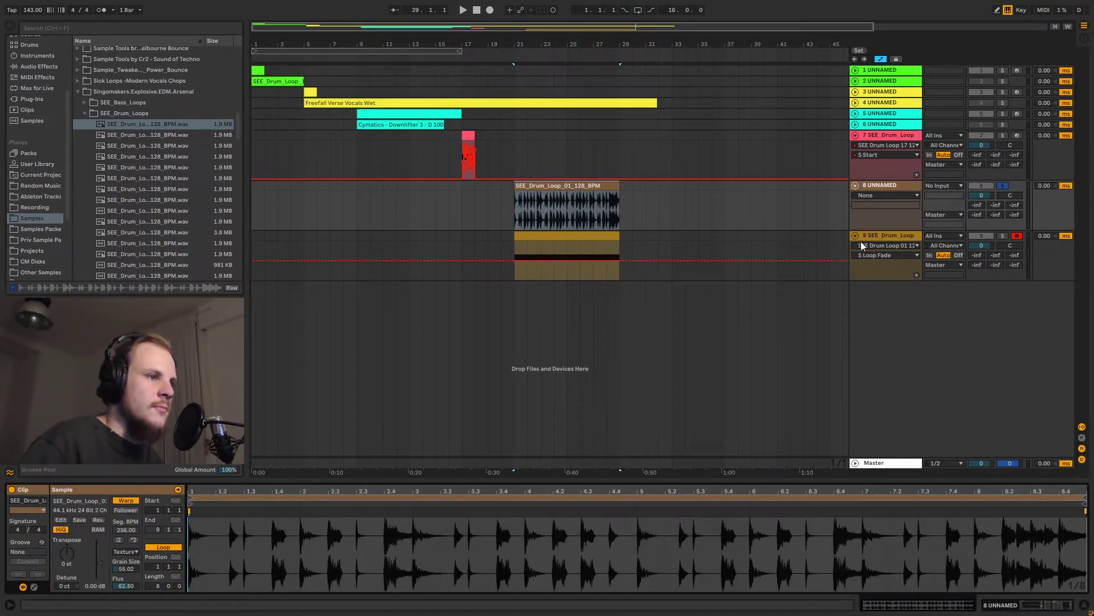
double_click(886, 236)
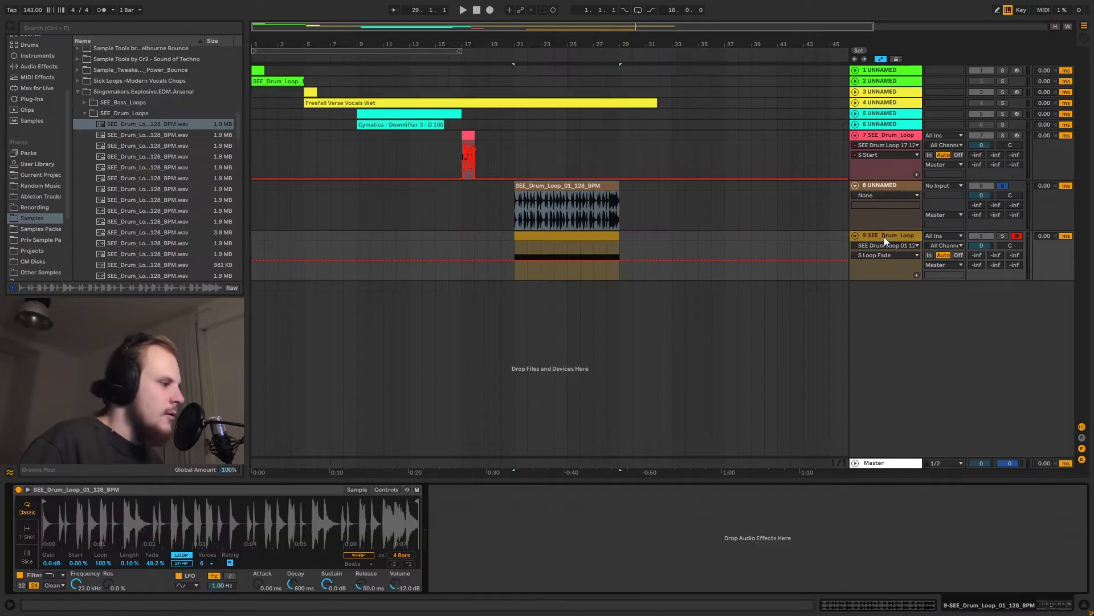
click(78, 563)
click(518, 280)
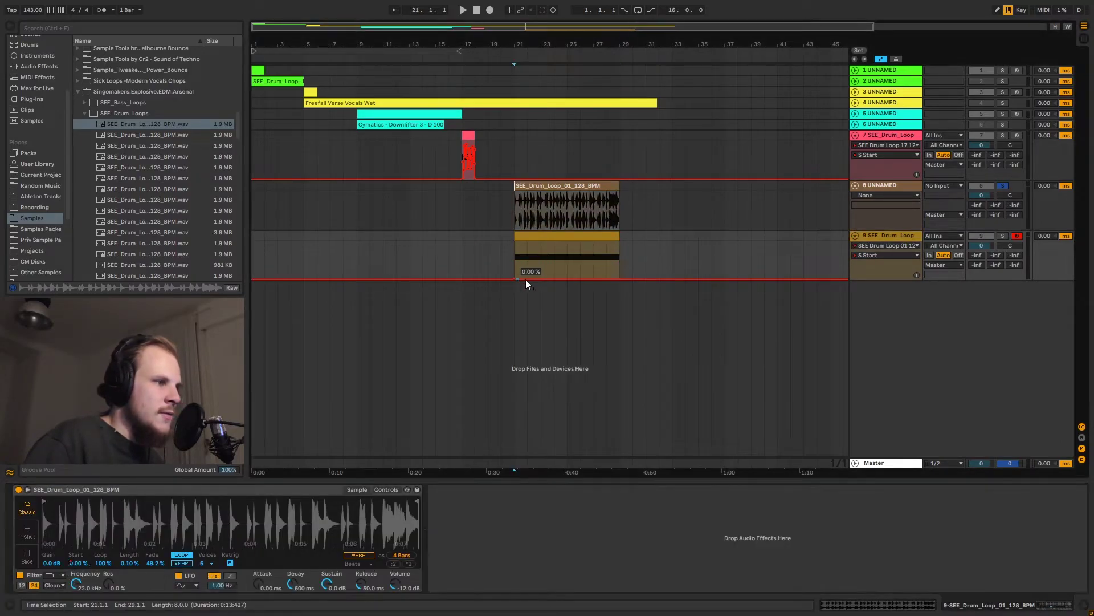
Step: Draw a rising Sample Start automation ramp on track 9 from 0.00 % at bar 21 to 100 % at bar 29
drag(620, 280, 620, 242)
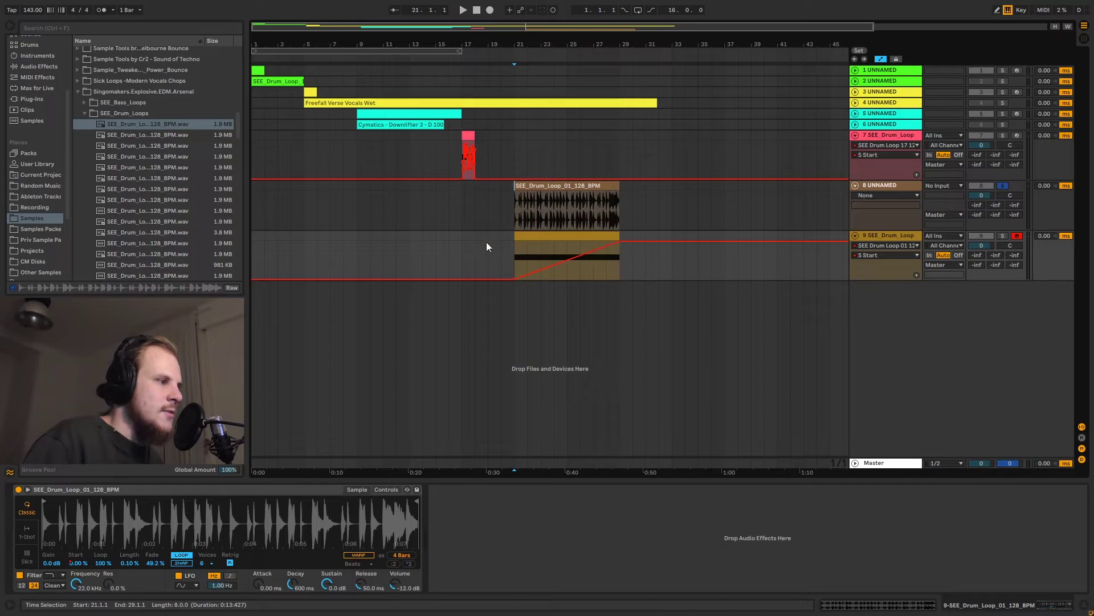
drag(512, 251, 618, 252)
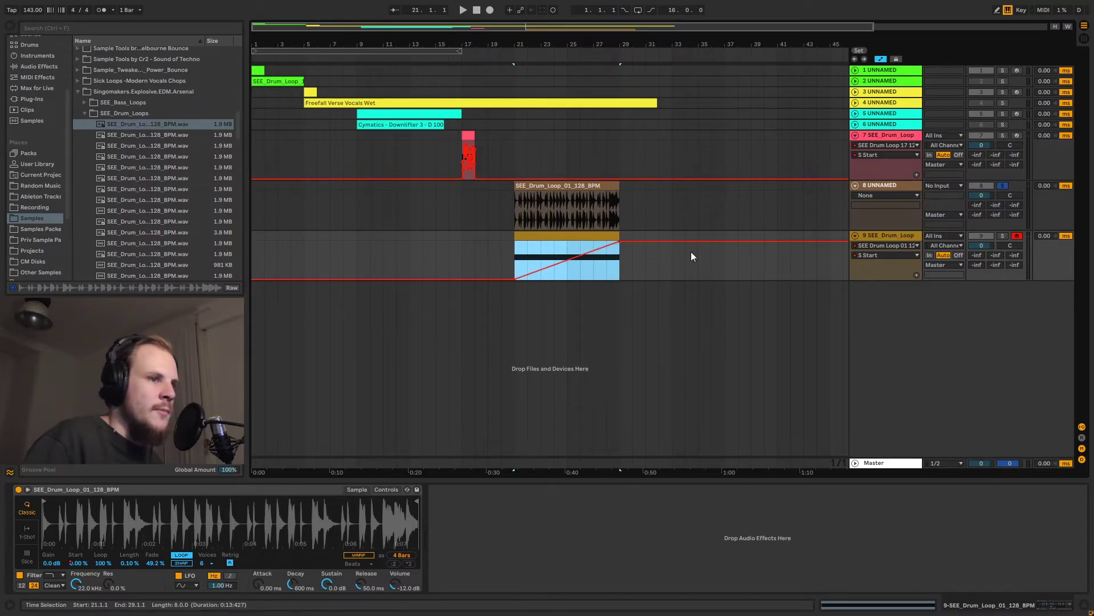
Step: Play the eight-bar section with track 9 soloed and with track 8 soloed to compare their sound
click(1003, 236)
click(555, 236)
key(space)
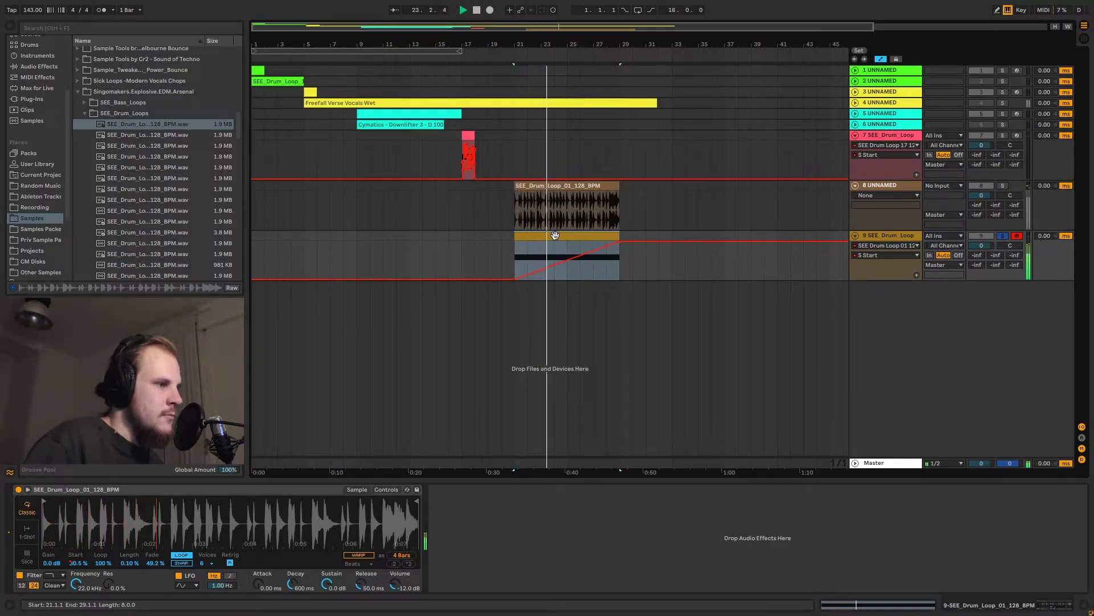
click(1003, 185)
key(space)
key(space)
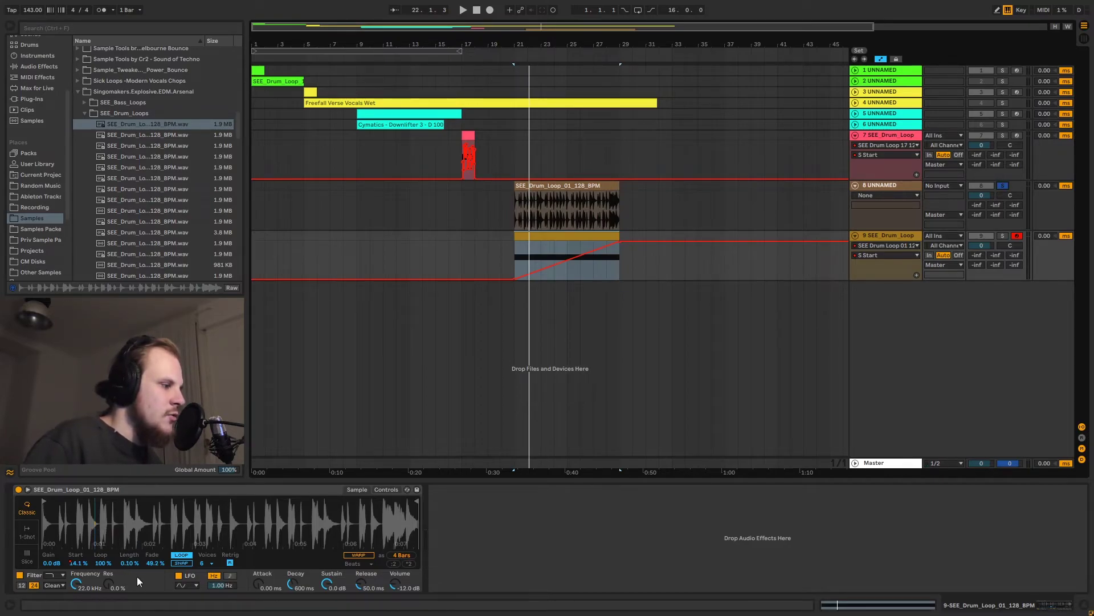
Step: Set Length to 0.60 % in track 9's Simpler and compare its soloed playback with track 8
click(128, 564)
key(Up)
key(Down)
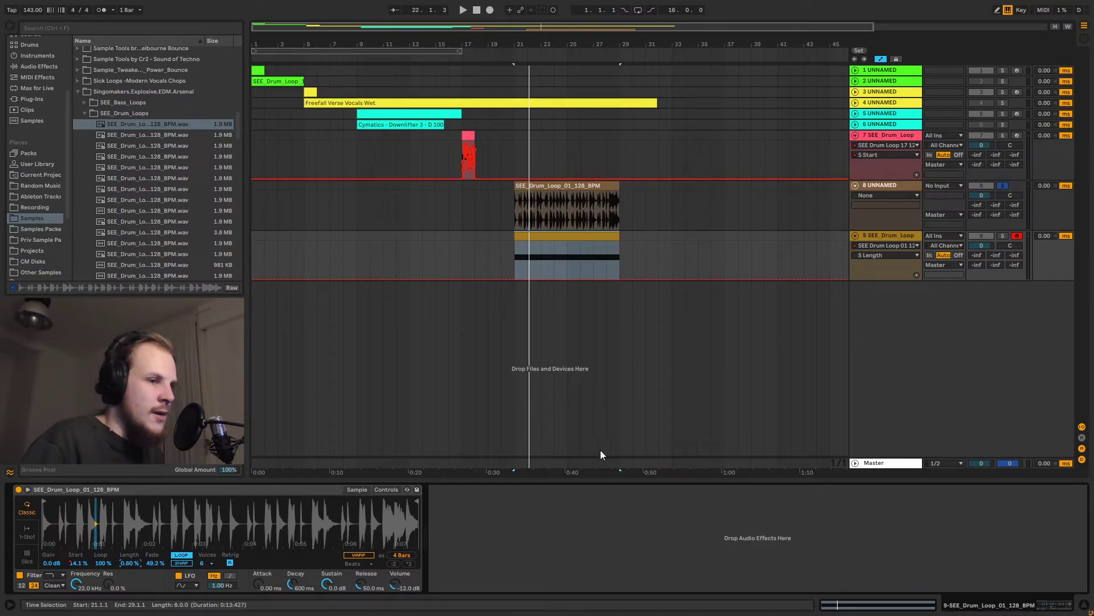
click(1002, 235)
key(space)
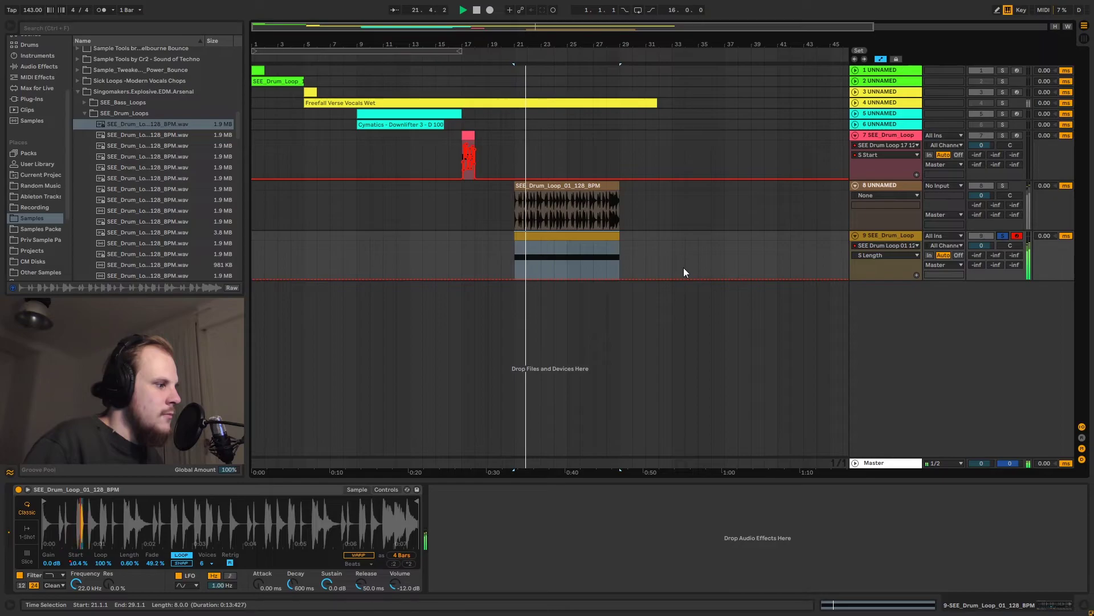
click(1003, 186)
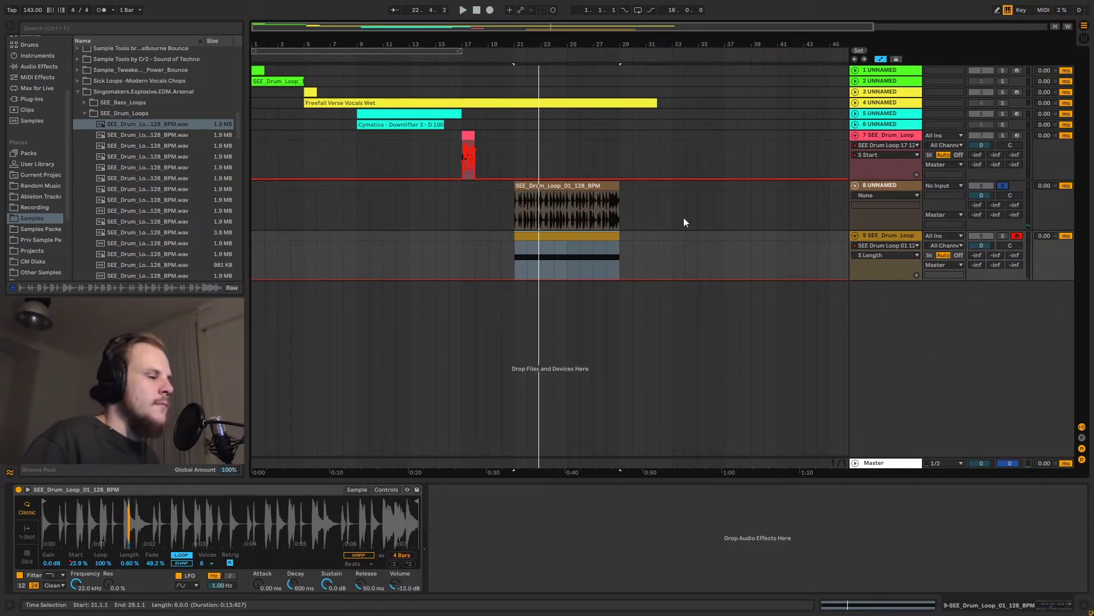
Step: In track 8's audio clip, add warp markers at bars 7 and 5, moving the bar 5 marker to bar 3
double_click(598, 199)
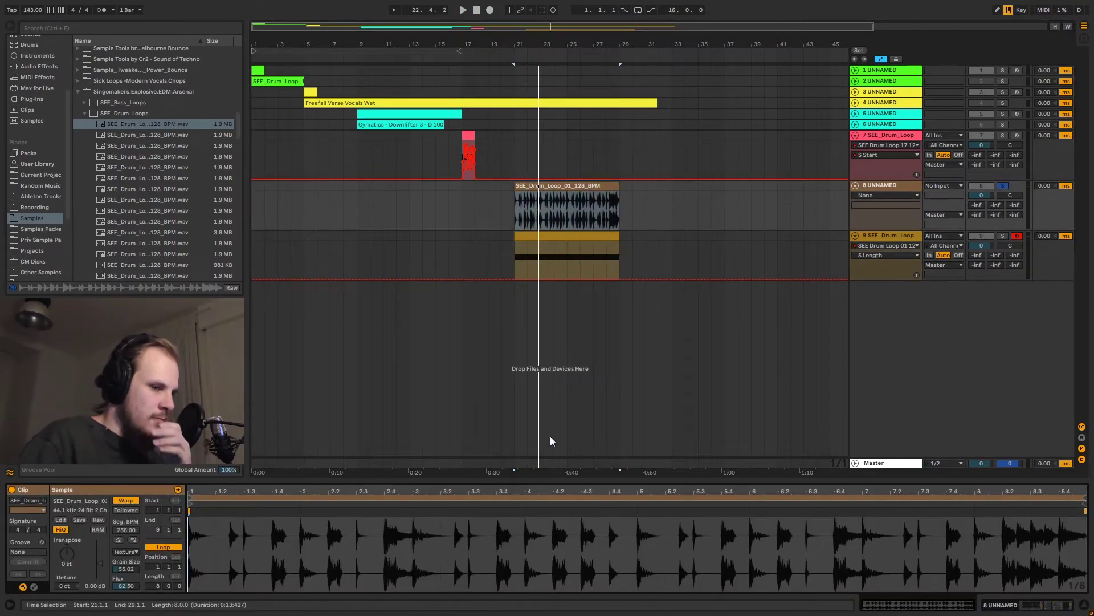
click(862, 513)
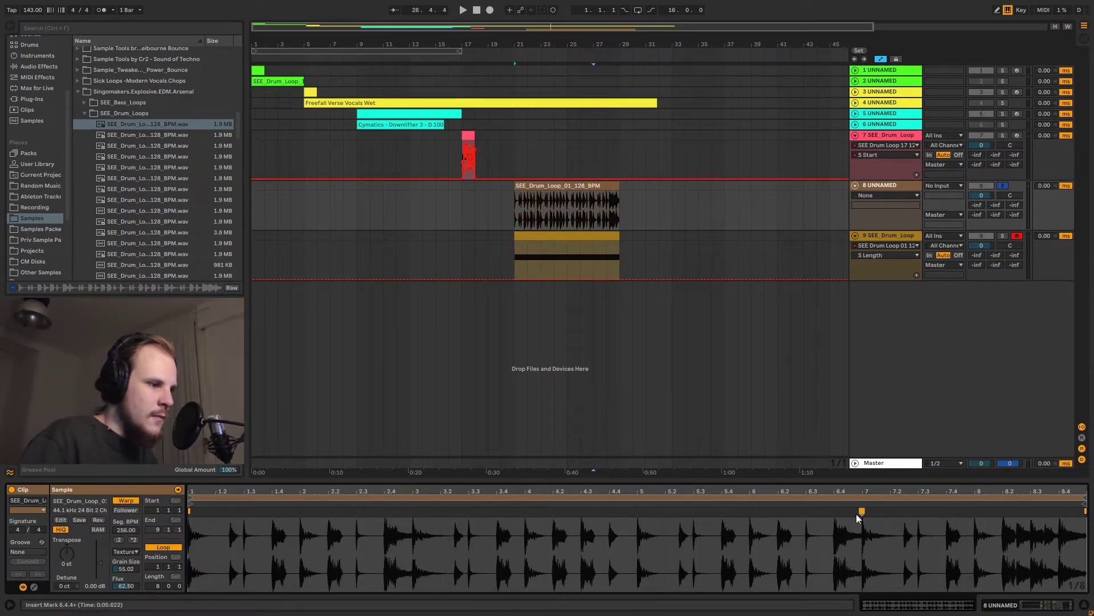
click(638, 524)
drag(636, 510, 413, 511)
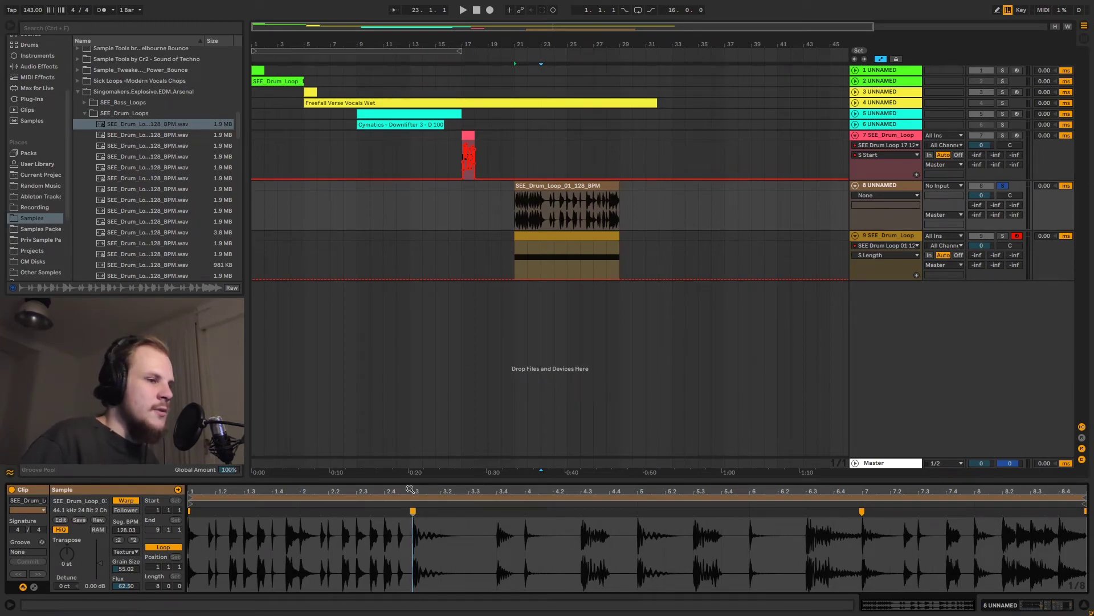
Step: Show Sample Start automation on track 9 and raise its ramp to about 47 % at bar 23, matching the clip's stretched timing
click(878, 255)
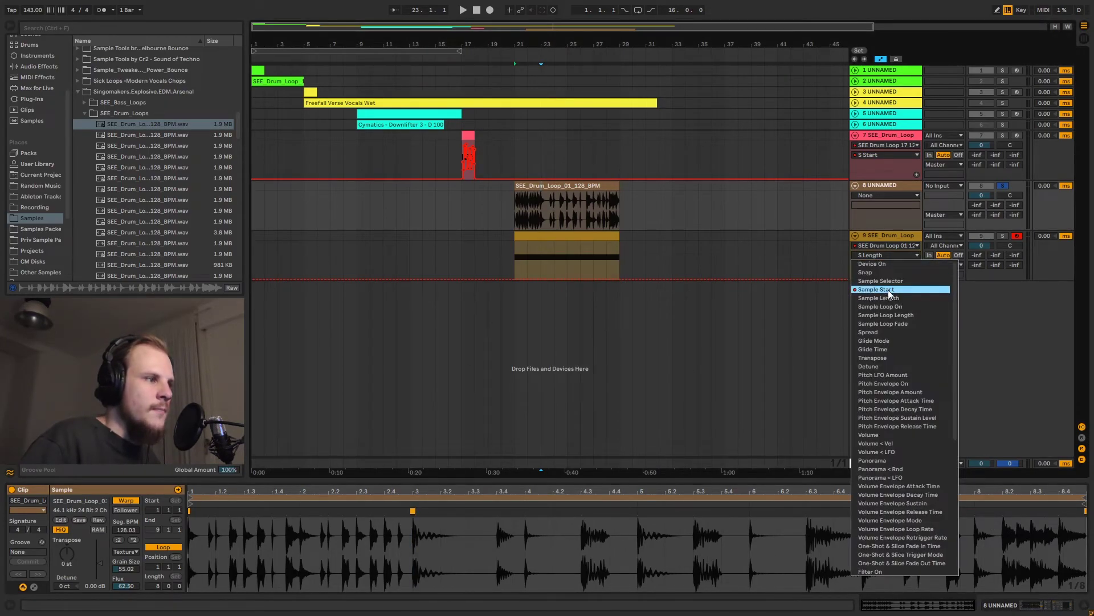
click(888, 290)
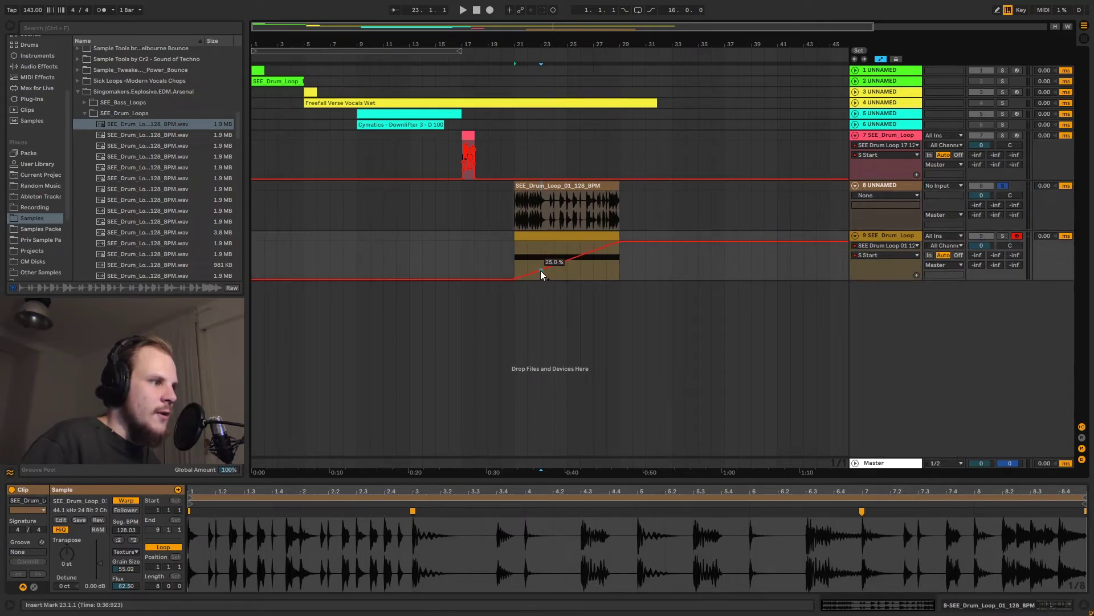
mouse_move(541, 271)
mouse_down()
mouse_move(593, 252)
mouse_move(565, 248)
mouse_move(591, 244)
mouse_move(515, 252)
mouse_up()
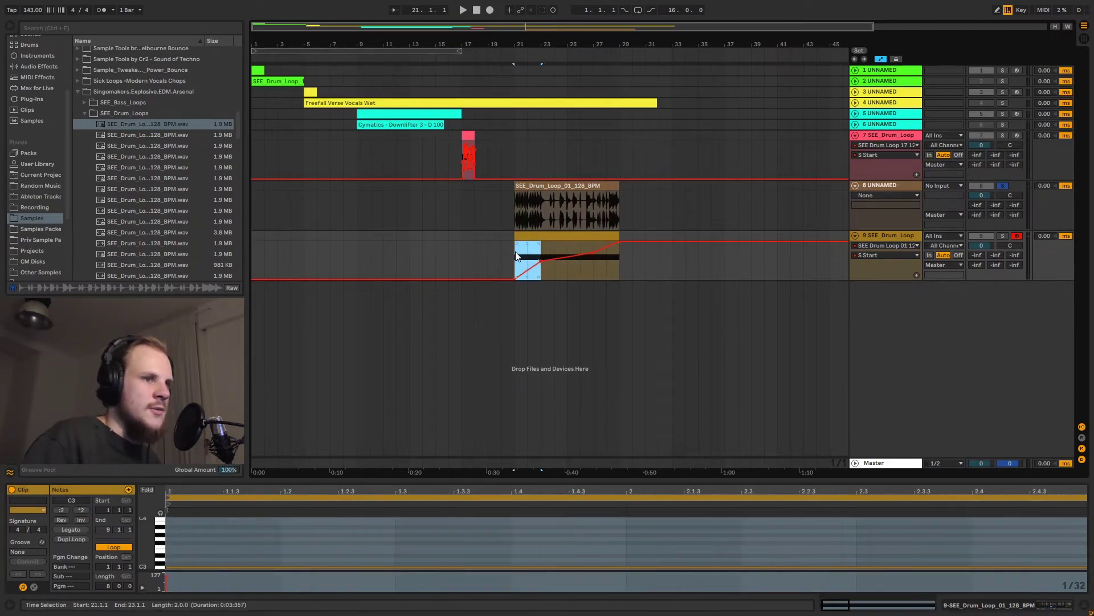
Step: Play from 21.1.1 and switch the solo from track 8 to track 9 to compare the stretched sections
click(514, 251)
key(space)
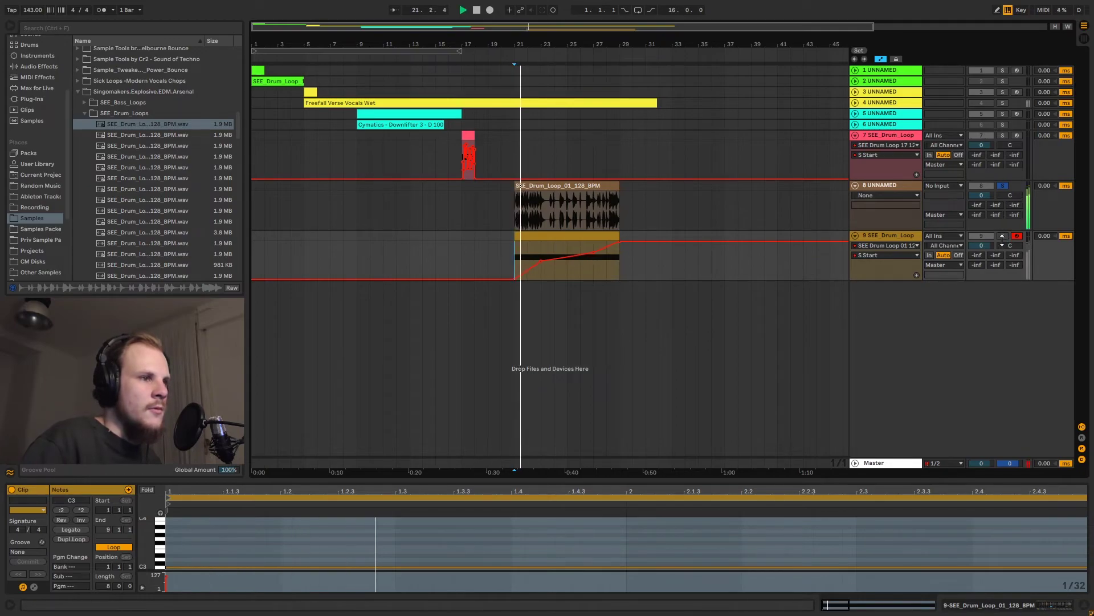
click(1003, 236)
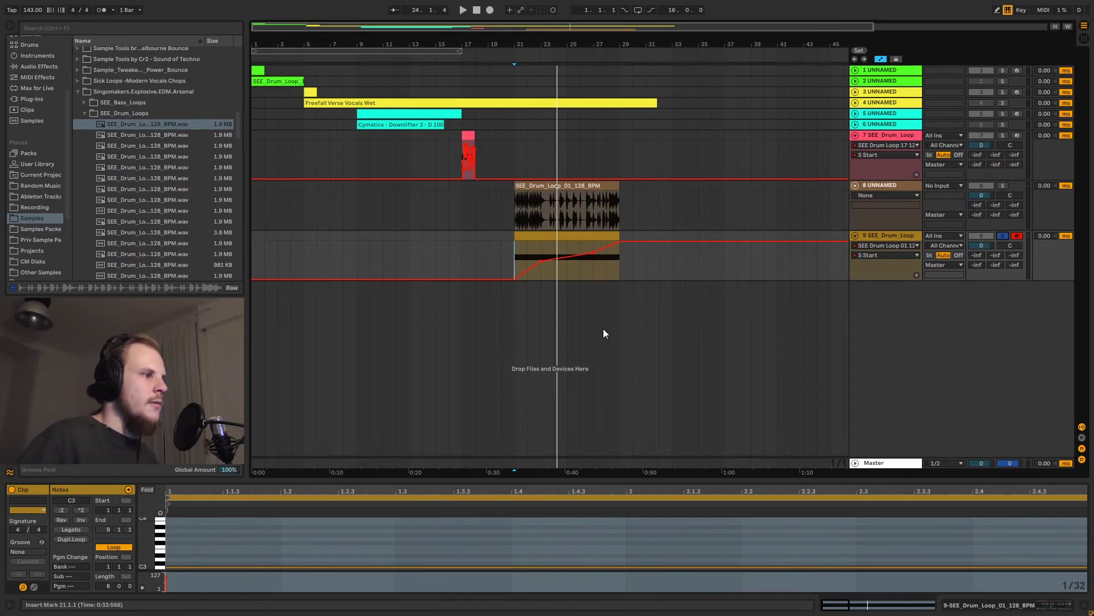
Step: Examine the Sample Start position in track 9's Simpler at the automation bend at 23.1.1
click(588, 236)
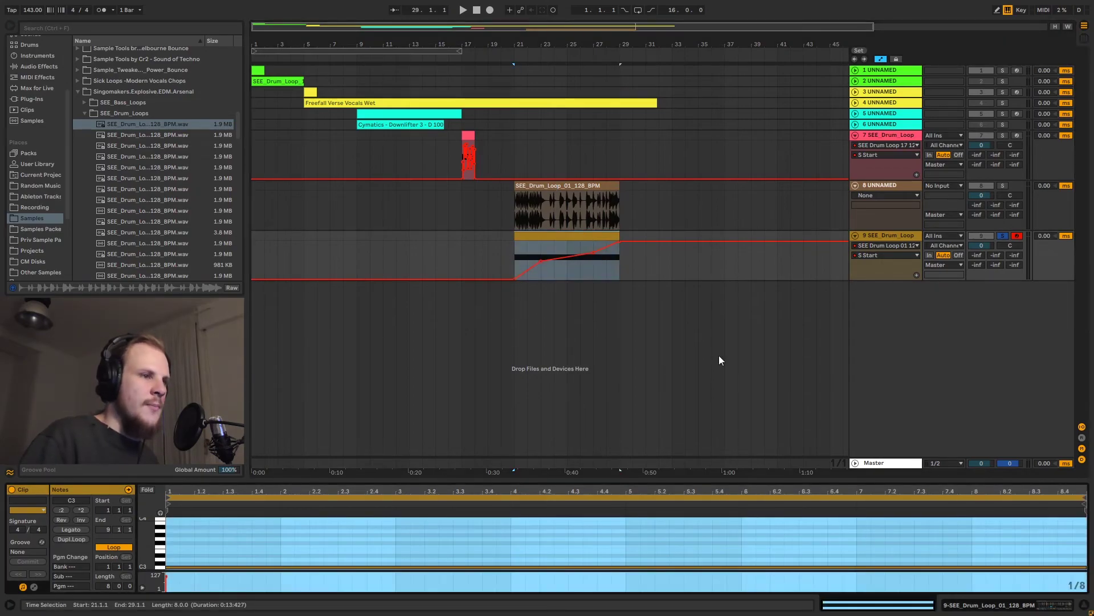
key(shift+Tab)
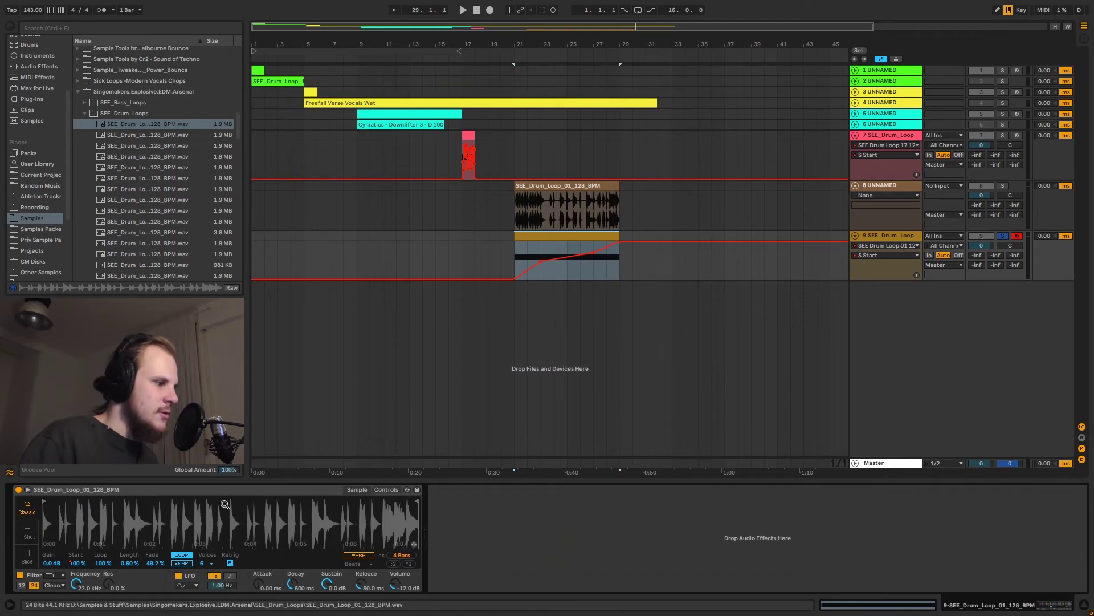
click(544, 249)
click(541, 248)
drag(236, 542, 222, 524)
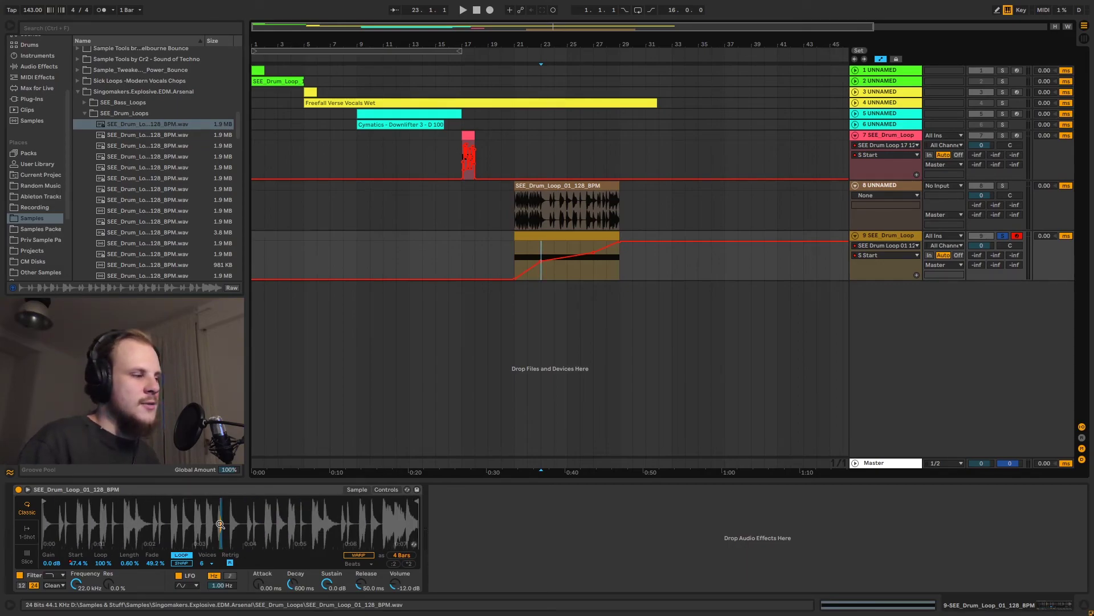